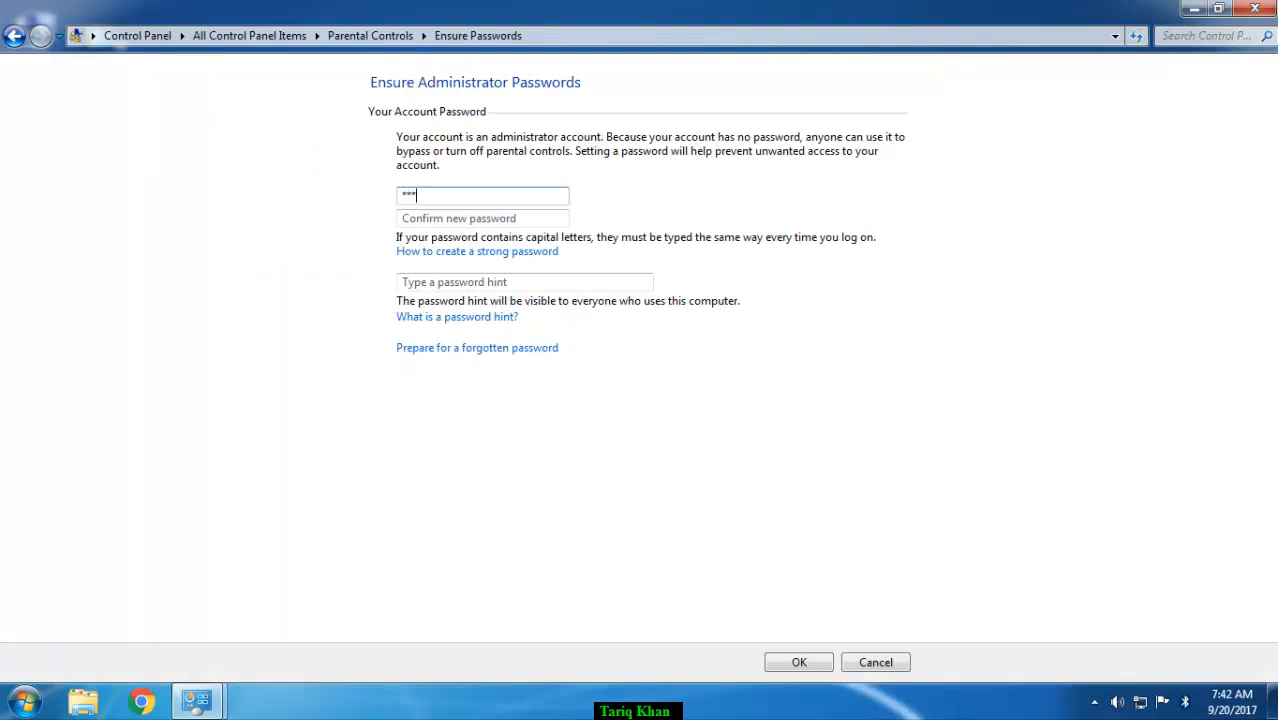
Enter and confirm a new password for the administrator account and save it.
{"action": "left_click", "coordinate": [458, 219]}
{"action": "type", "text": "**"}
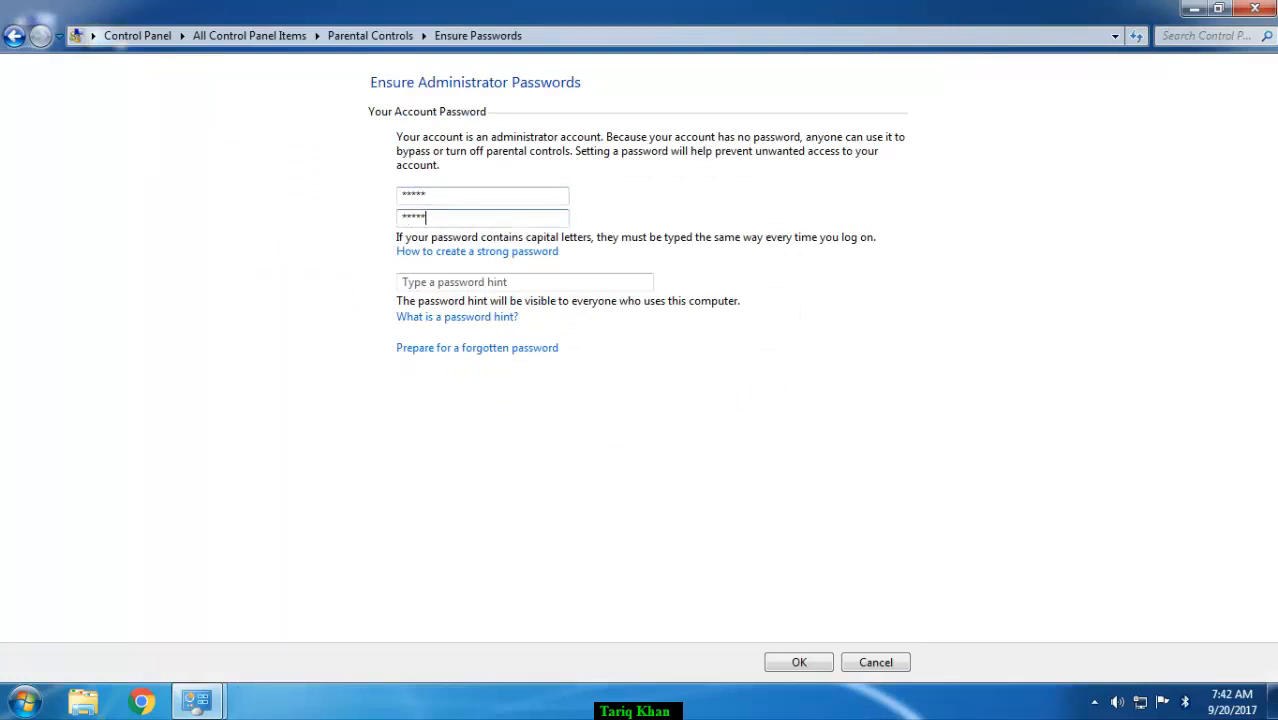
{"action": "left_click", "coordinate": [800, 663]}
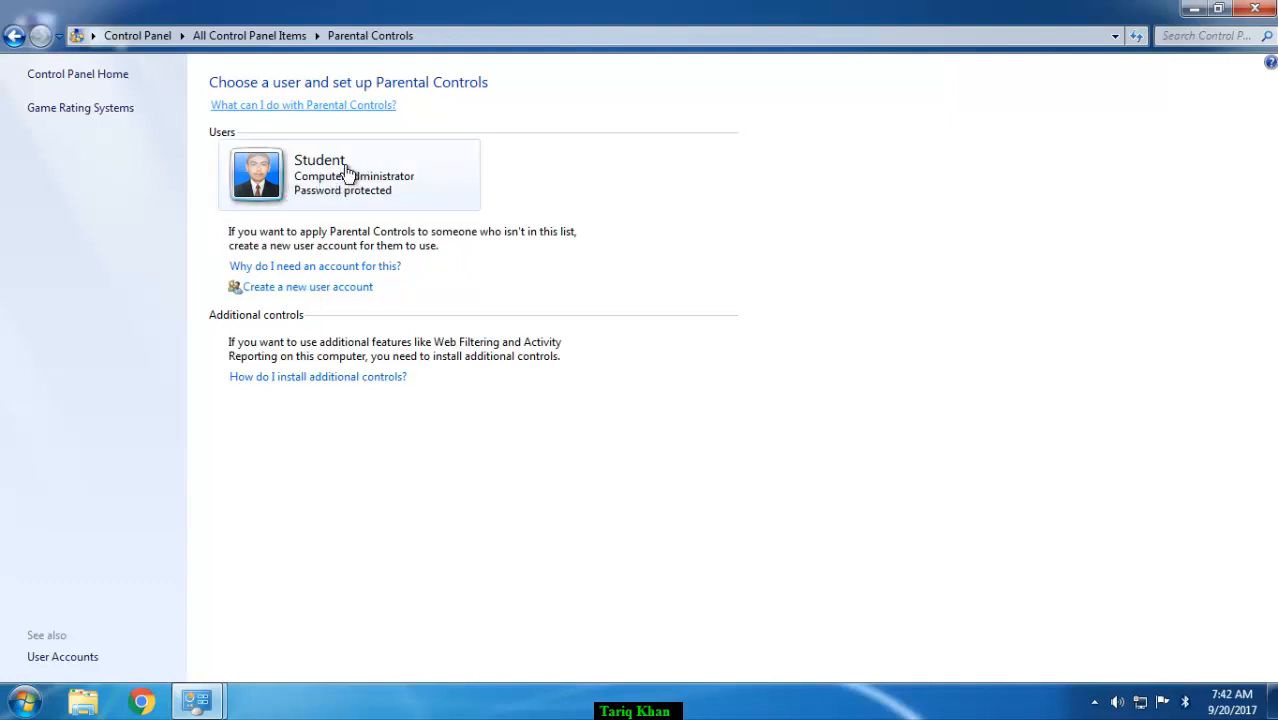
Create a new user account with the person's first name, without requiring a password to be set at next logon.
{"action": "left_click", "coordinate": [281, 293]}
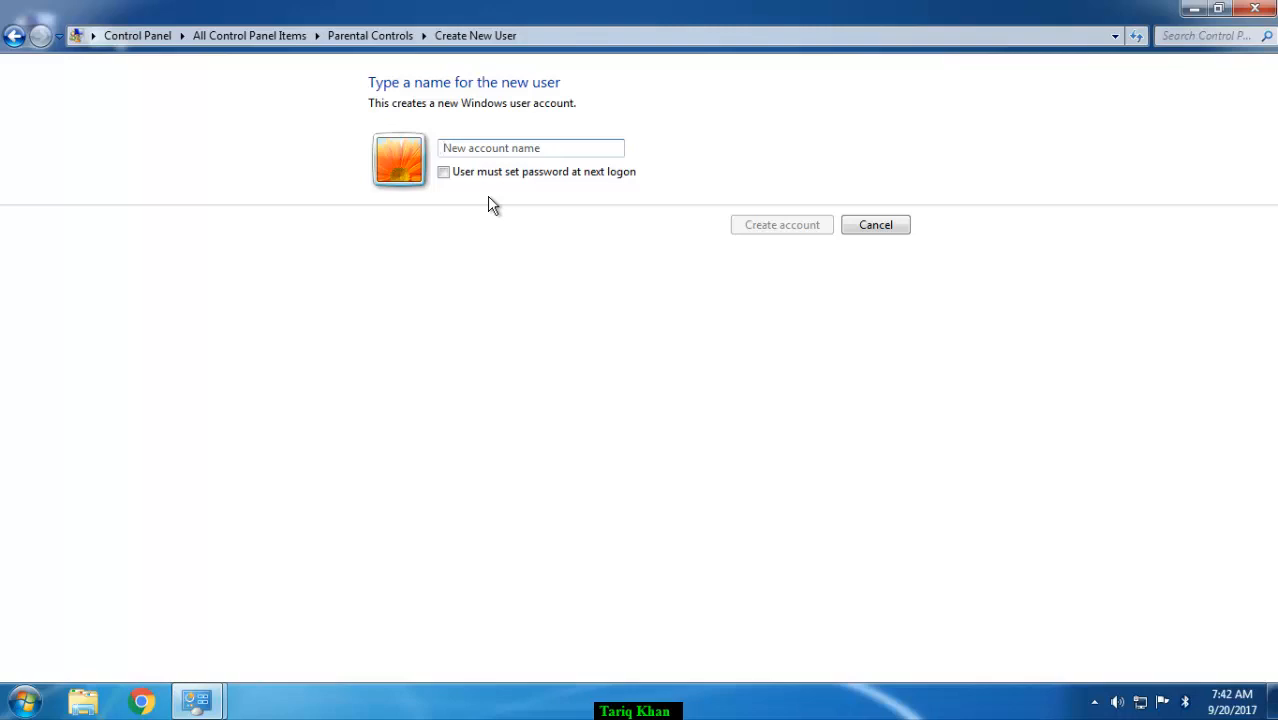
{"action": "type", "text": "Ahmad"}
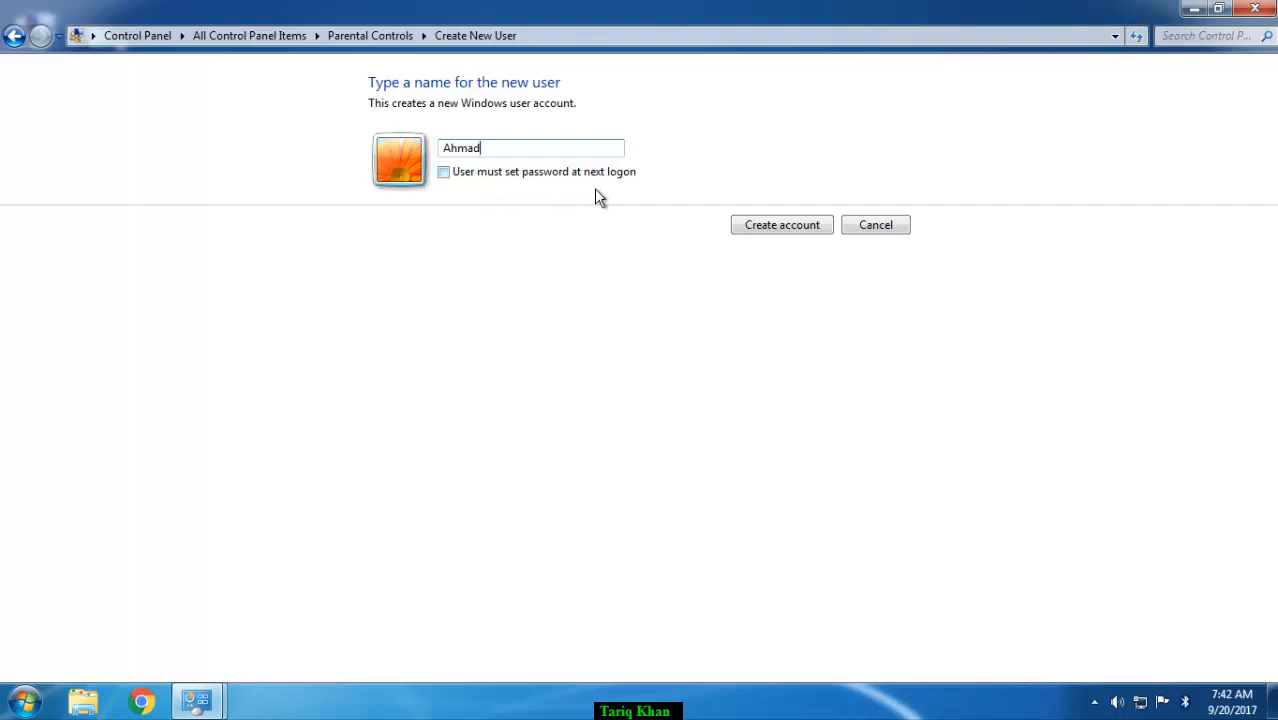
{"action": "left_click", "coordinate": [459, 186]}
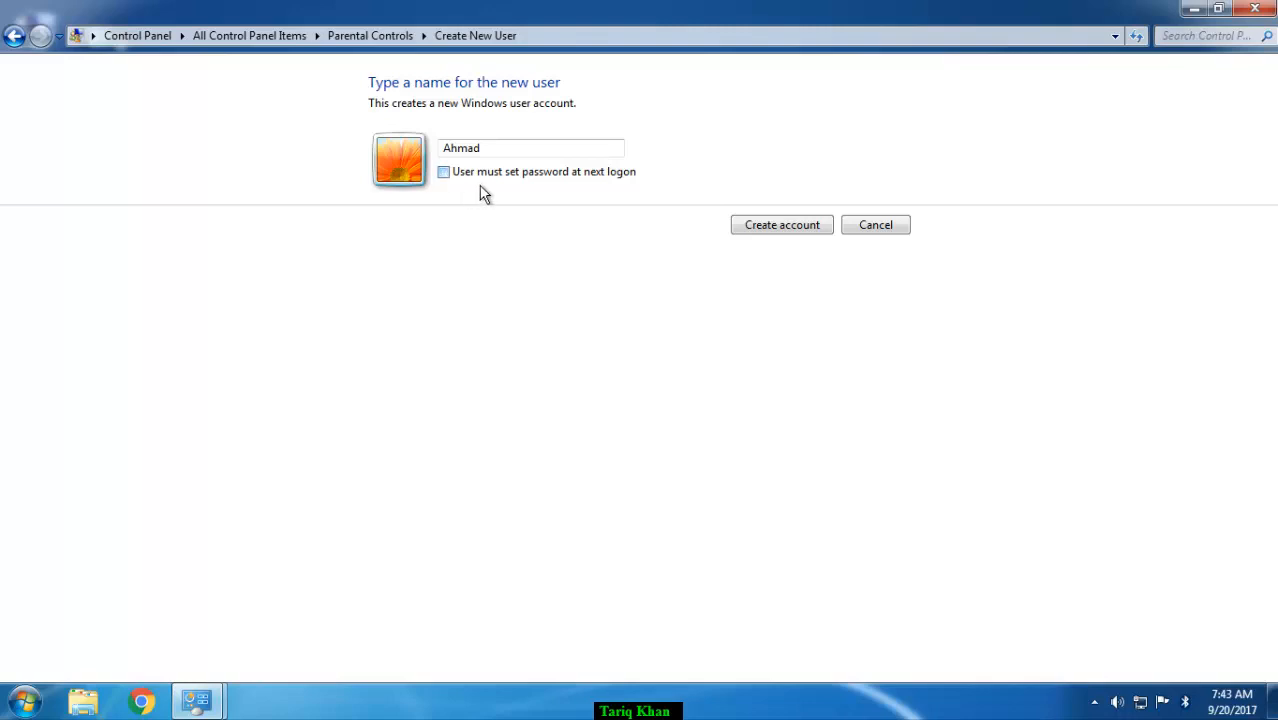
{"action": "left_click", "coordinate": [780, 236]}
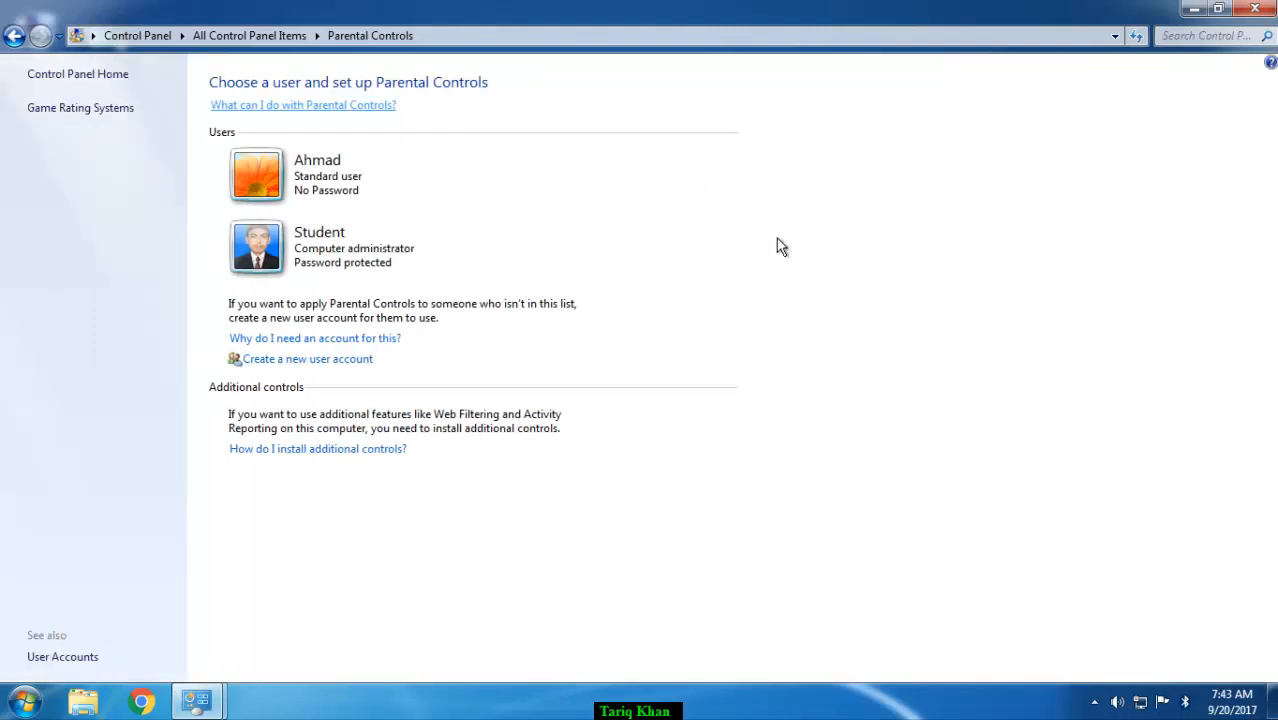
{"action": "left_click", "coordinate": [333, 262]}
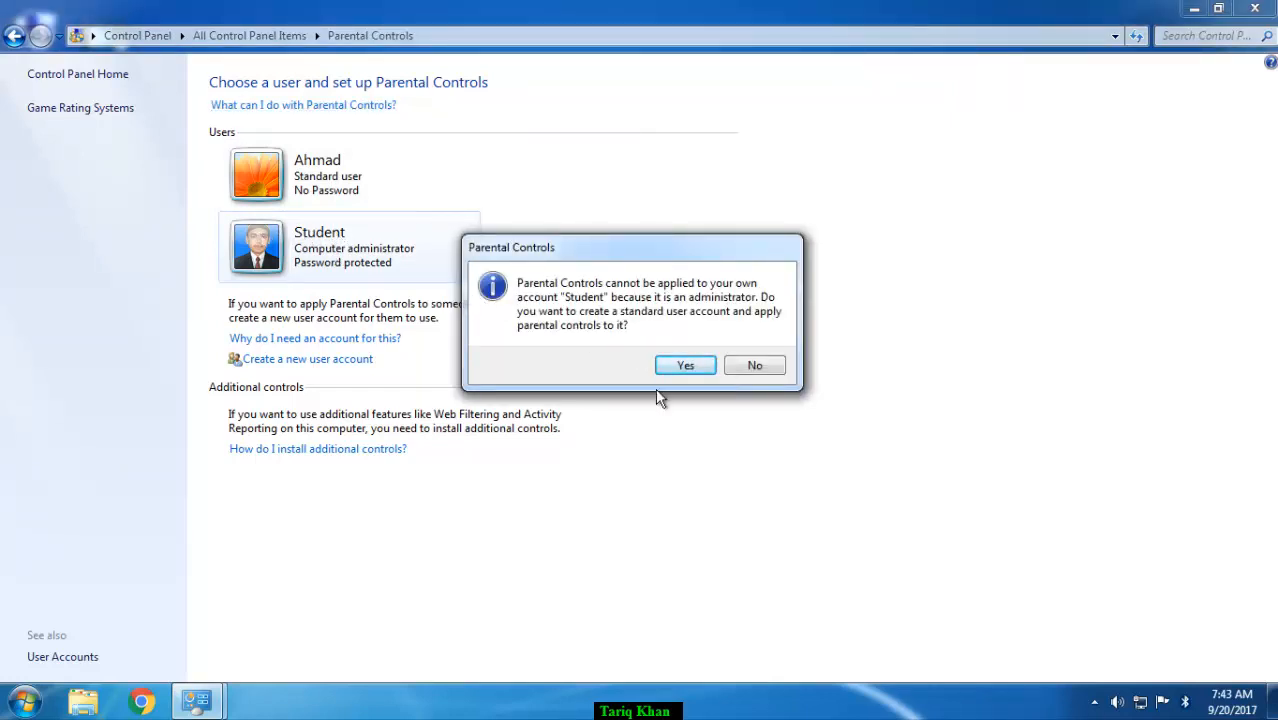
{"action": "left_click", "coordinate": [690, 366]}
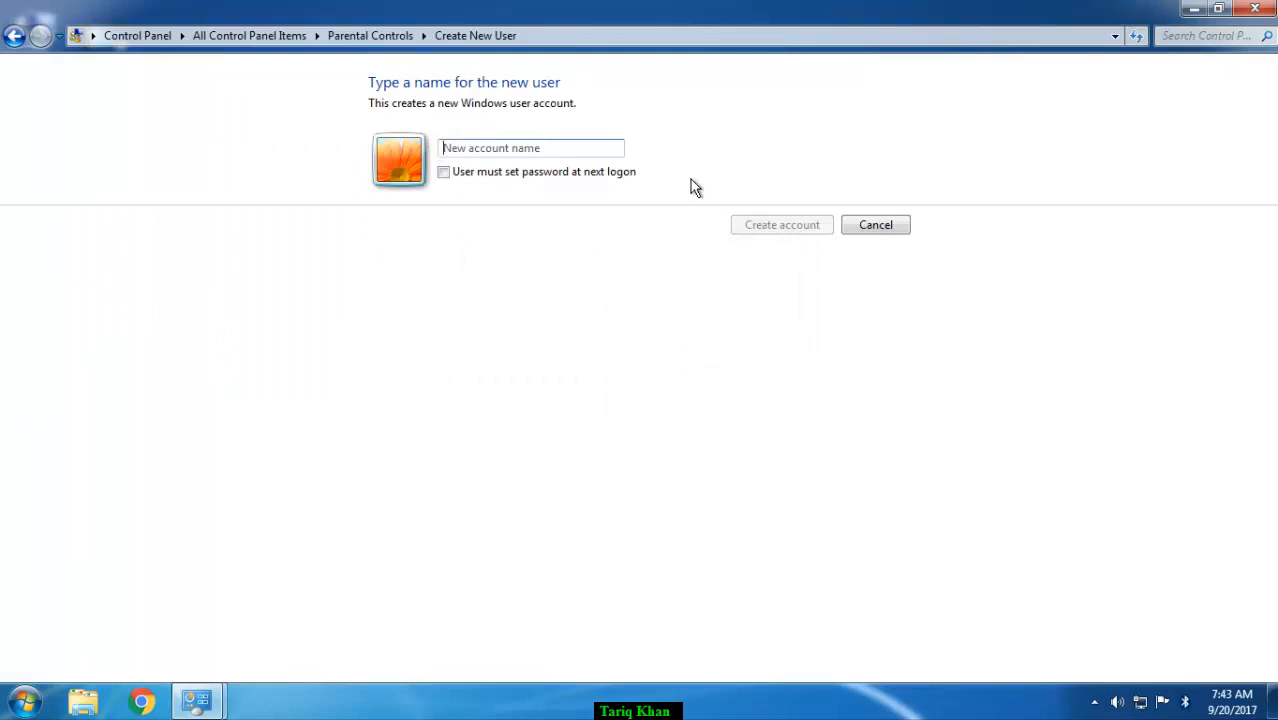
{"action": "left_click", "coordinate": [872, 228]}
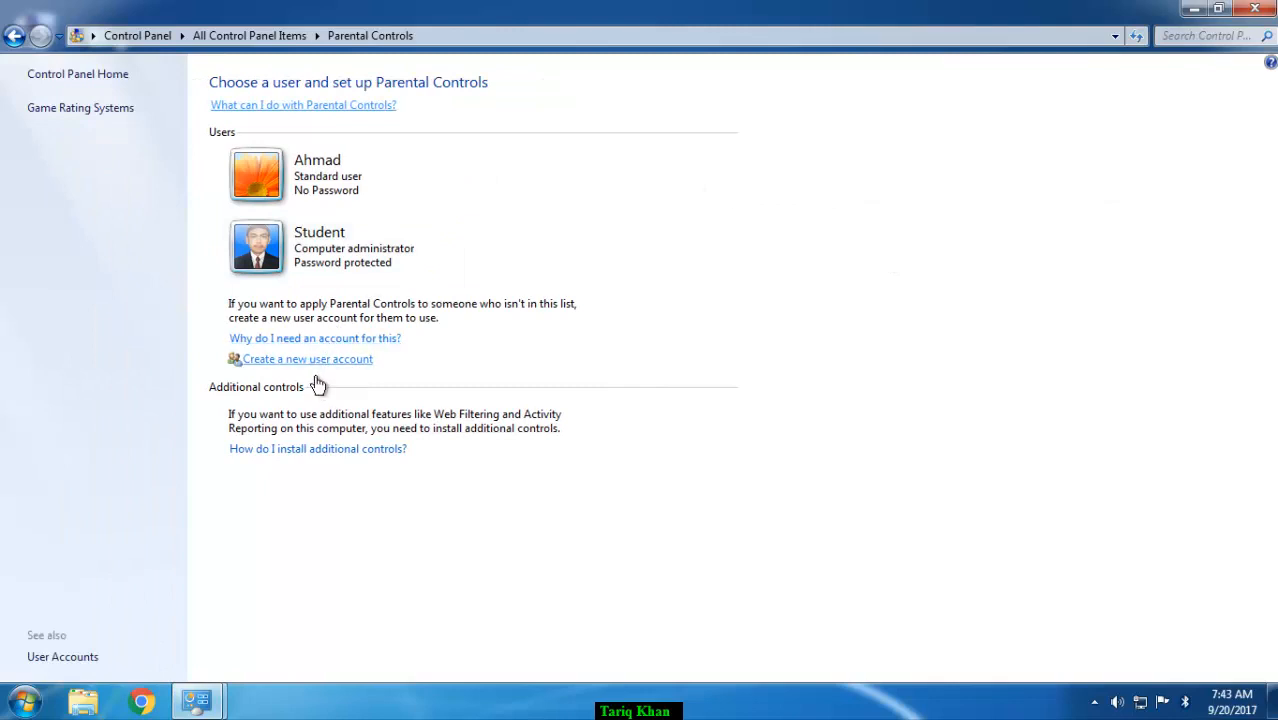
Review the available game rating systems and leave without saving a selection.
{"action": "left_click", "coordinate": [81, 118]}
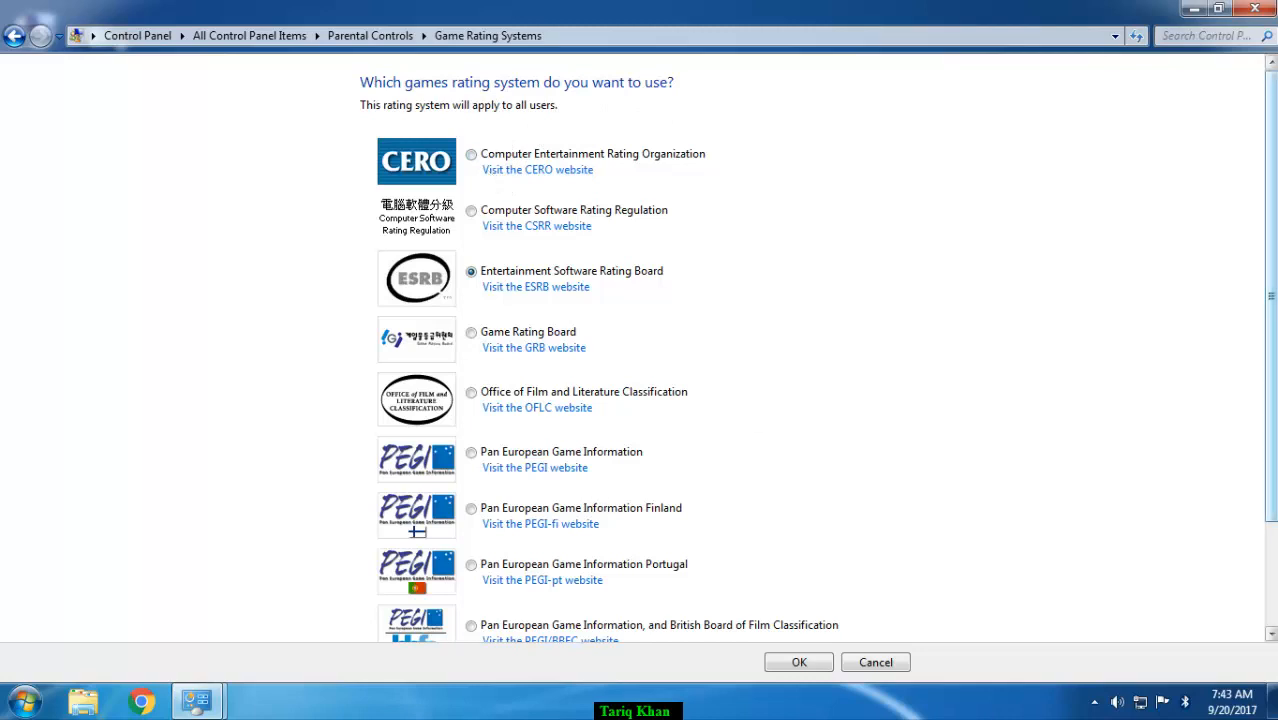
{"action": "scroll", "coordinate": [640, 350], "scroll_direction": "down", "scroll_amount": 3}
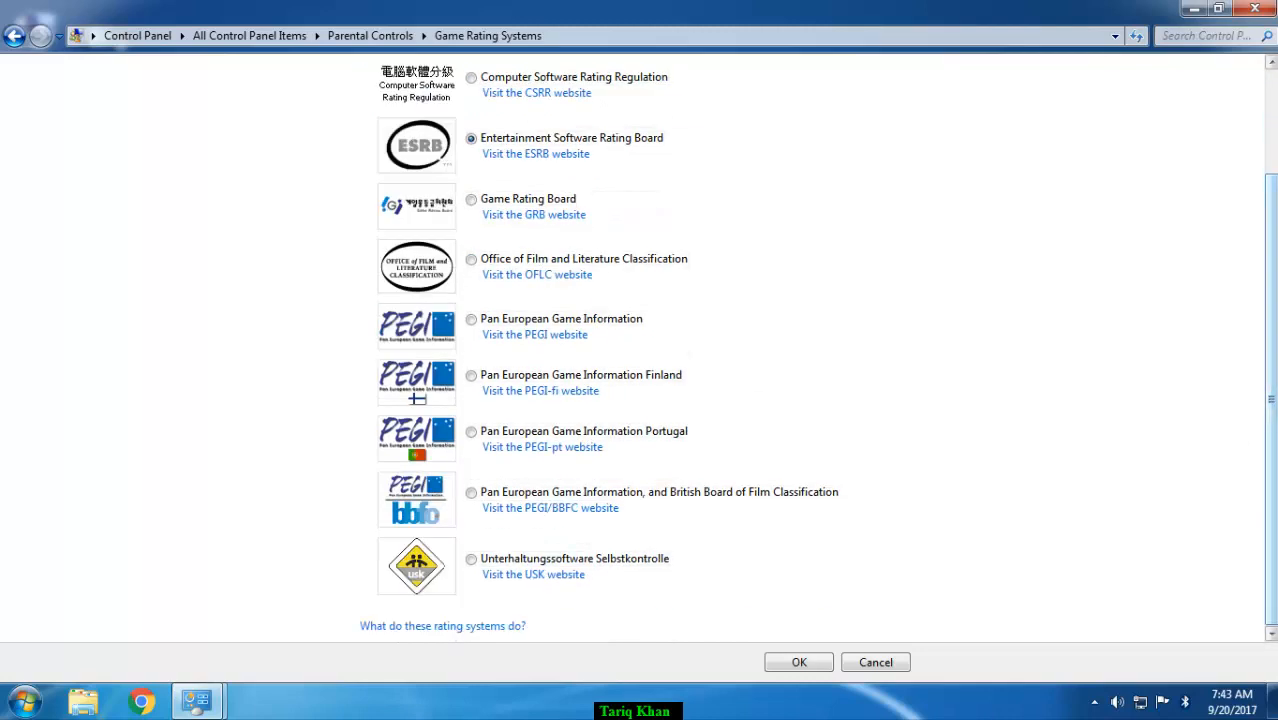
{"action": "scroll", "coordinate": [805, 250], "scroll_direction": "up", "scroll_amount": 3}
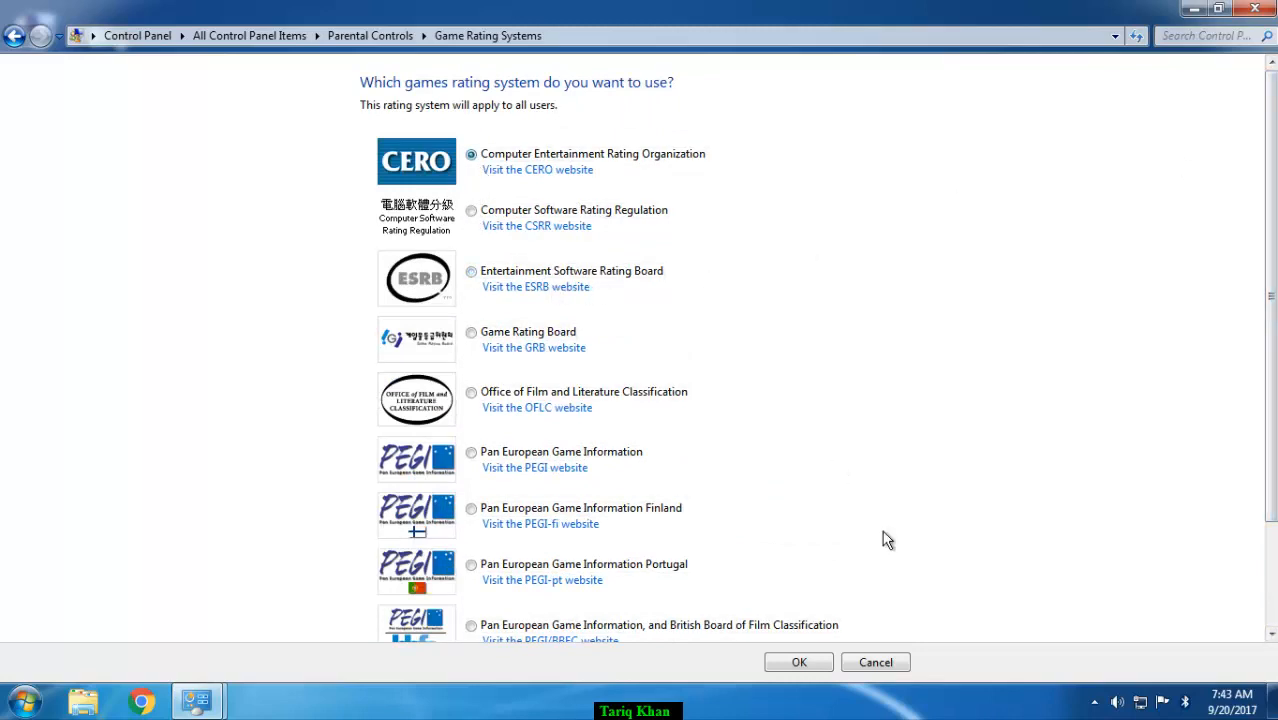
{"action": "left_click", "coordinate": [876, 677]}
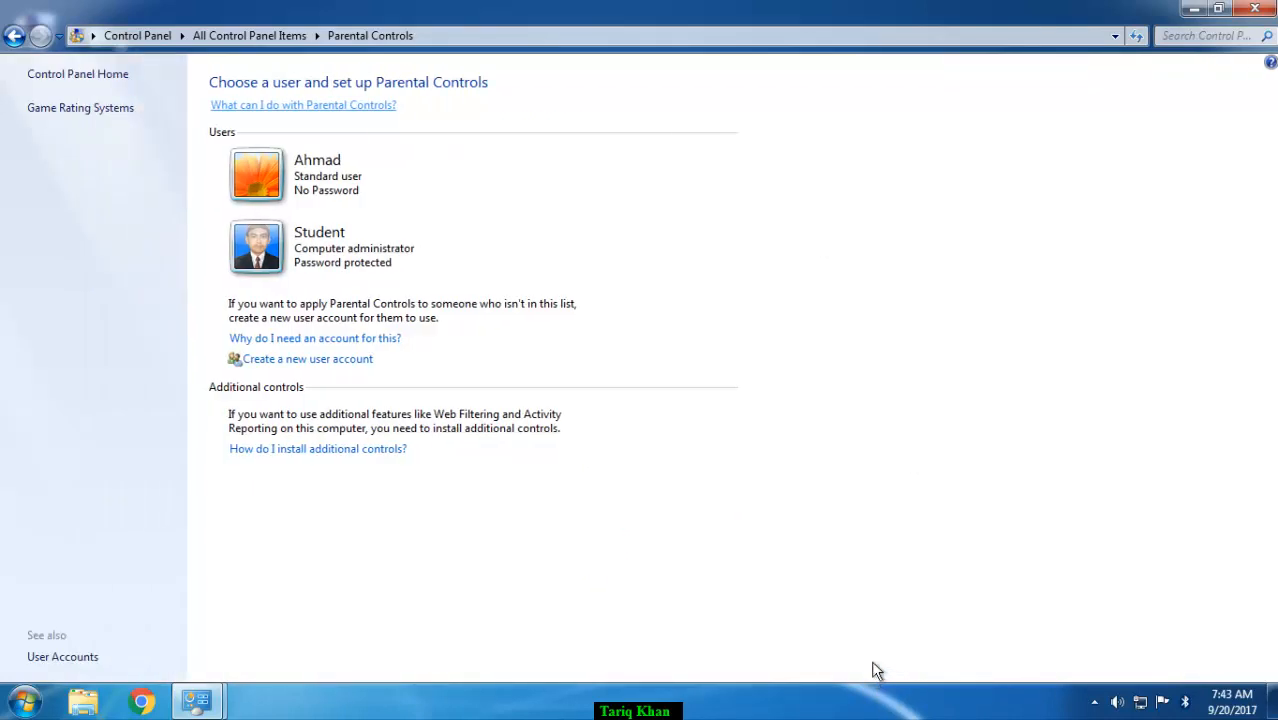
Review the Student account's type options and the User Account Control notification settings, leaving both without saving.
{"action": "left_click", "coordinate": [70, 76]}
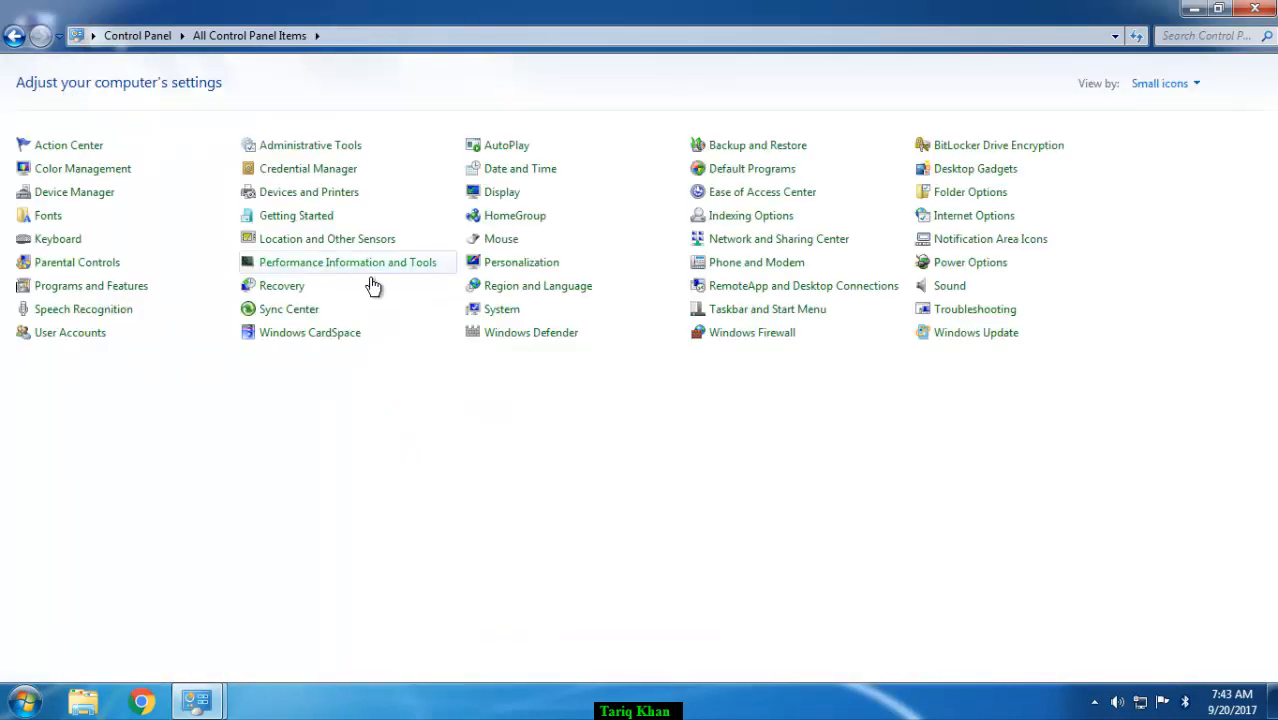
{"action": "left_click", "coordinate": [78, 345]}
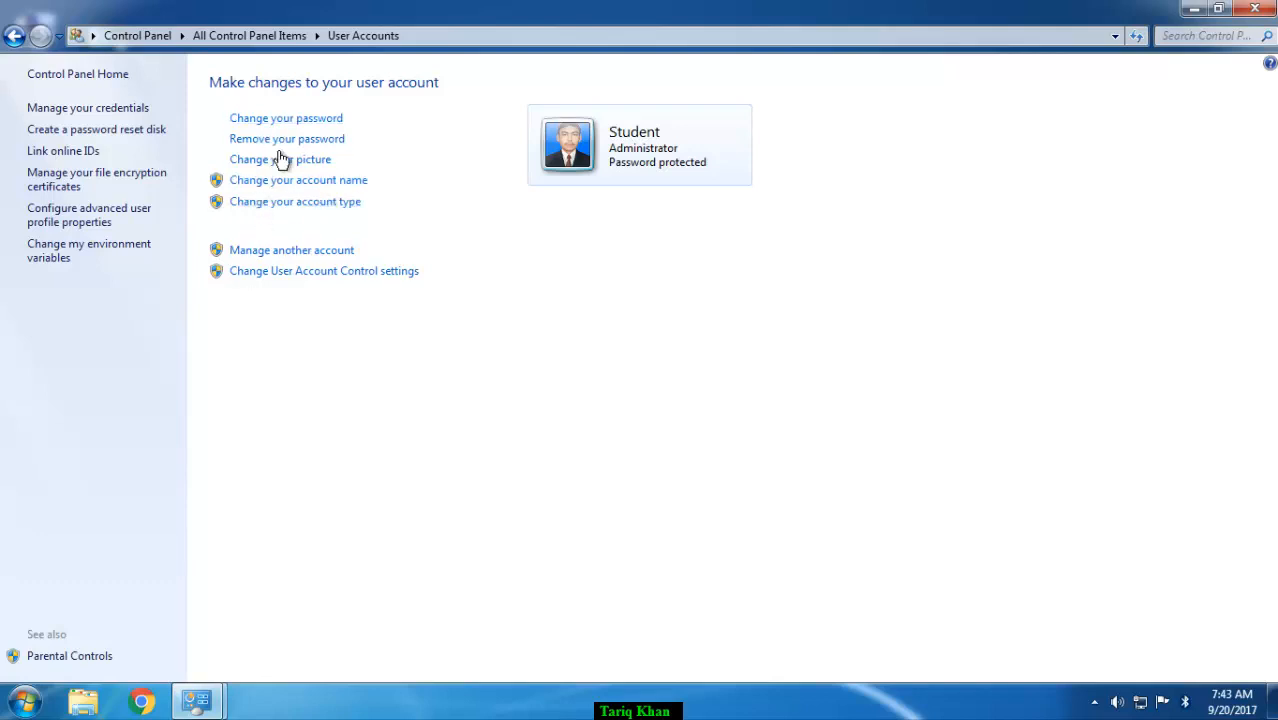
{"action": "left_click", "coordinate": [297, 210]}
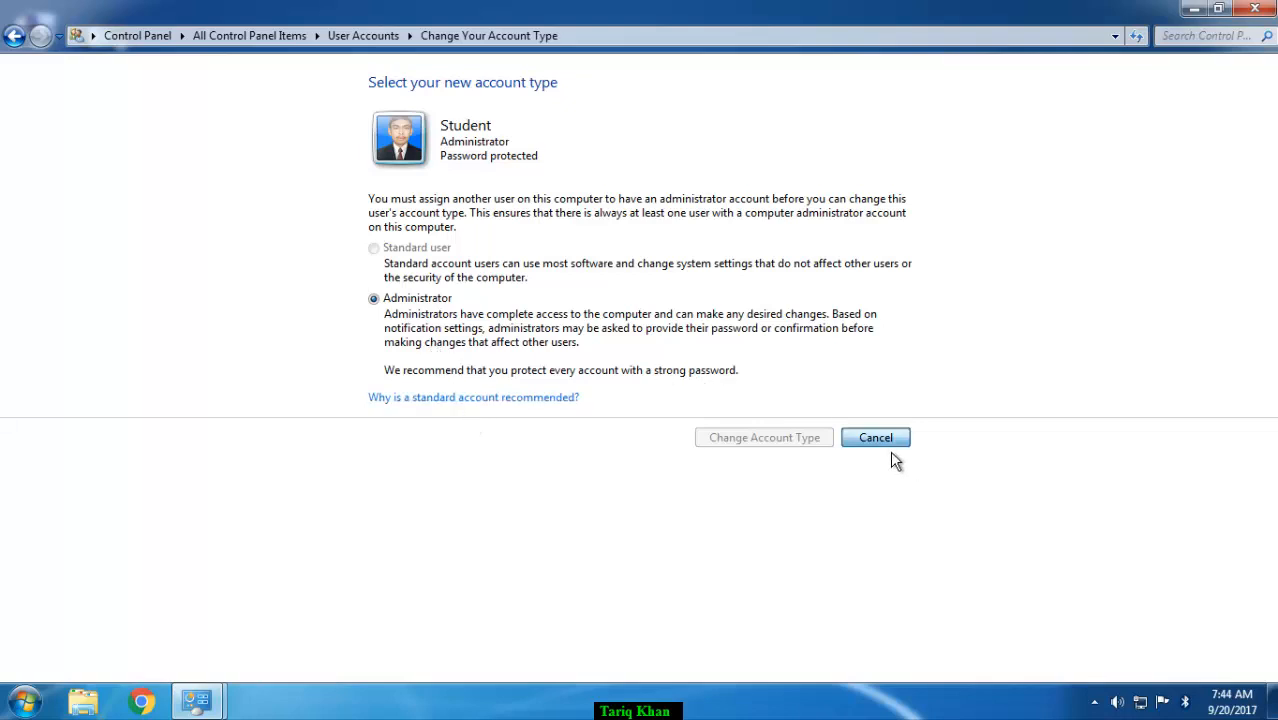
{"action": "left_click", "coordinate": [850, 437]}
{"action": "left_click", "coordinate": [312, 276]}
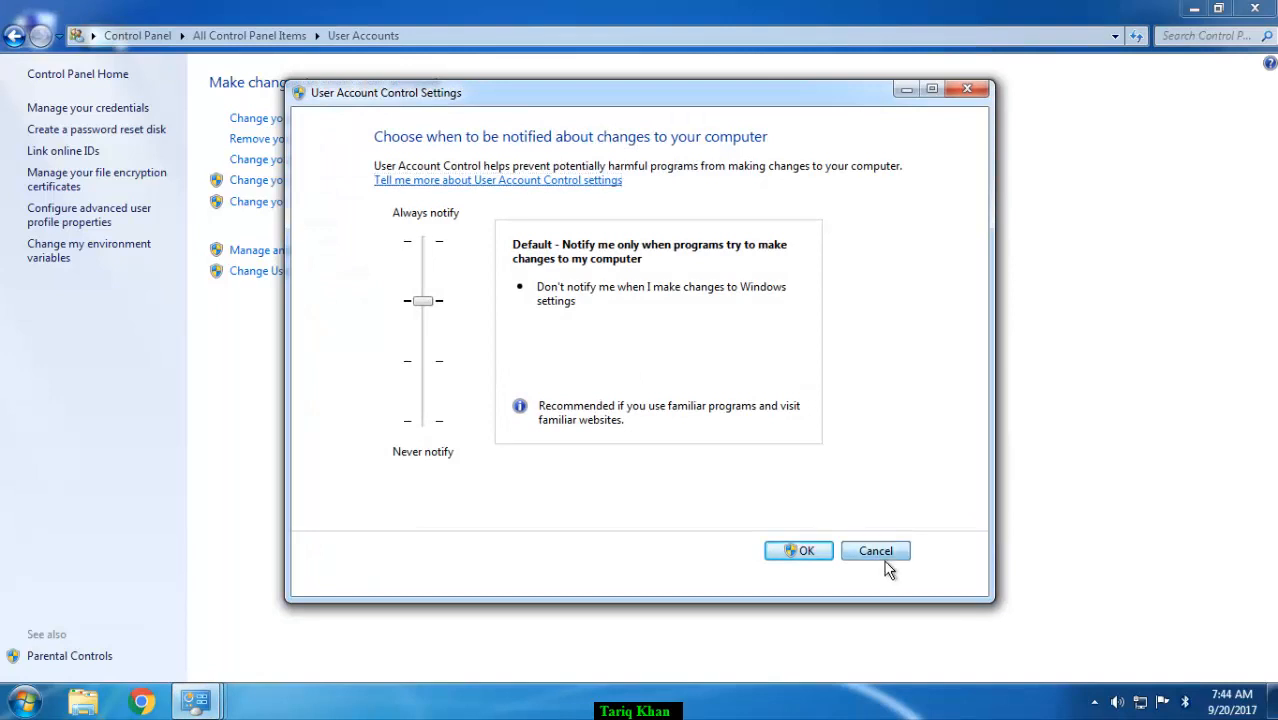
{"action": "left_click", "coordinate": [884, 560]}
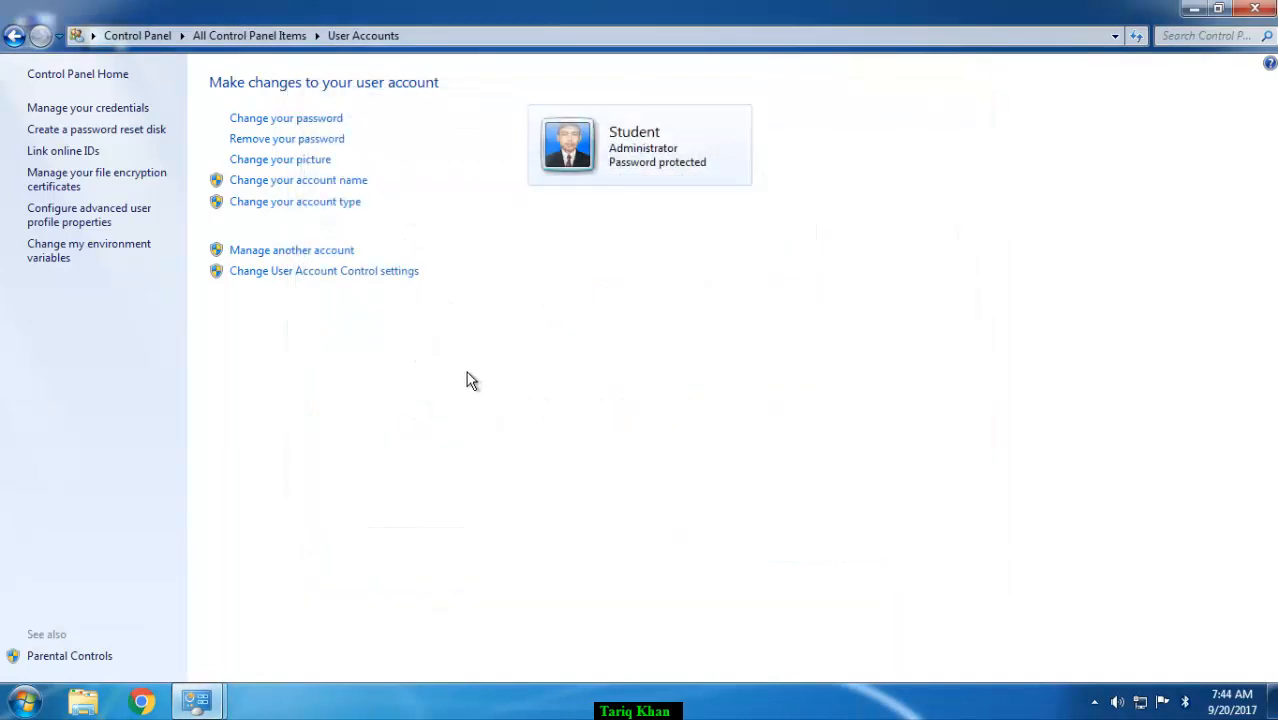
Set up Parental Controls for the new standard user and turn them on to enforce current settings.
{"action": "left_click", "coordinate": [270, 255]}
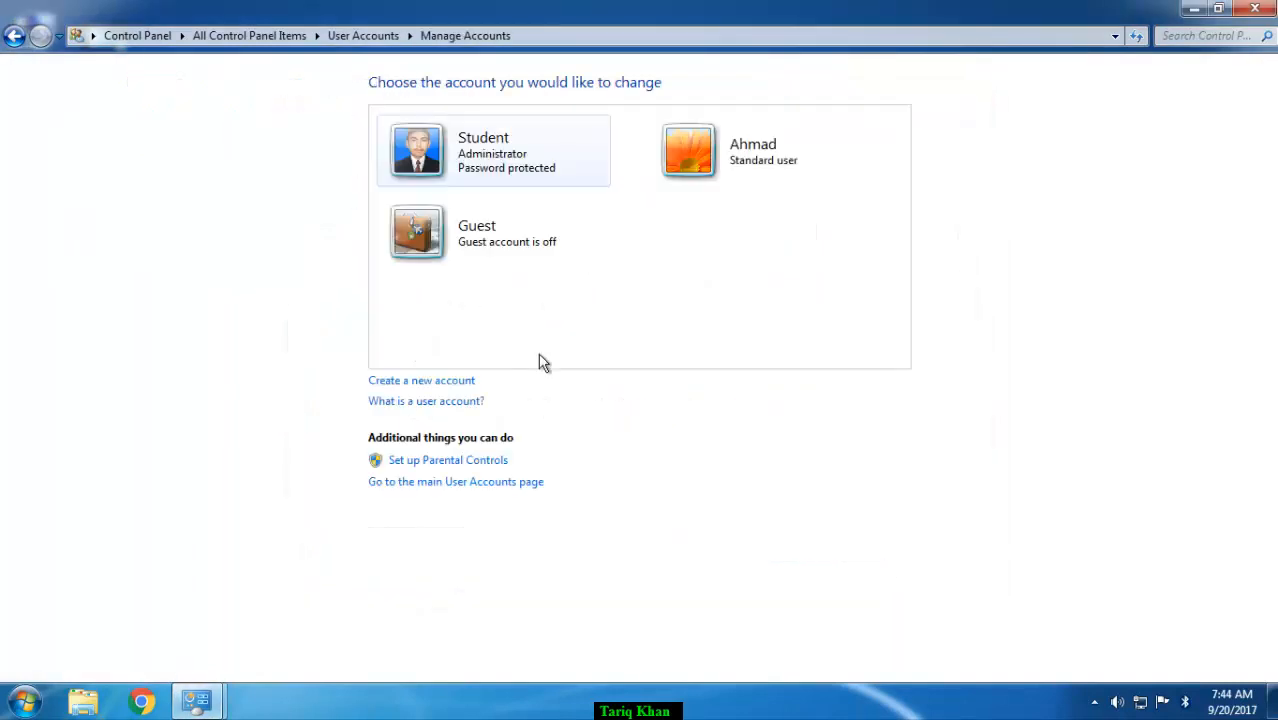
{"action": "left_click", "coordinate": [453, 462]}
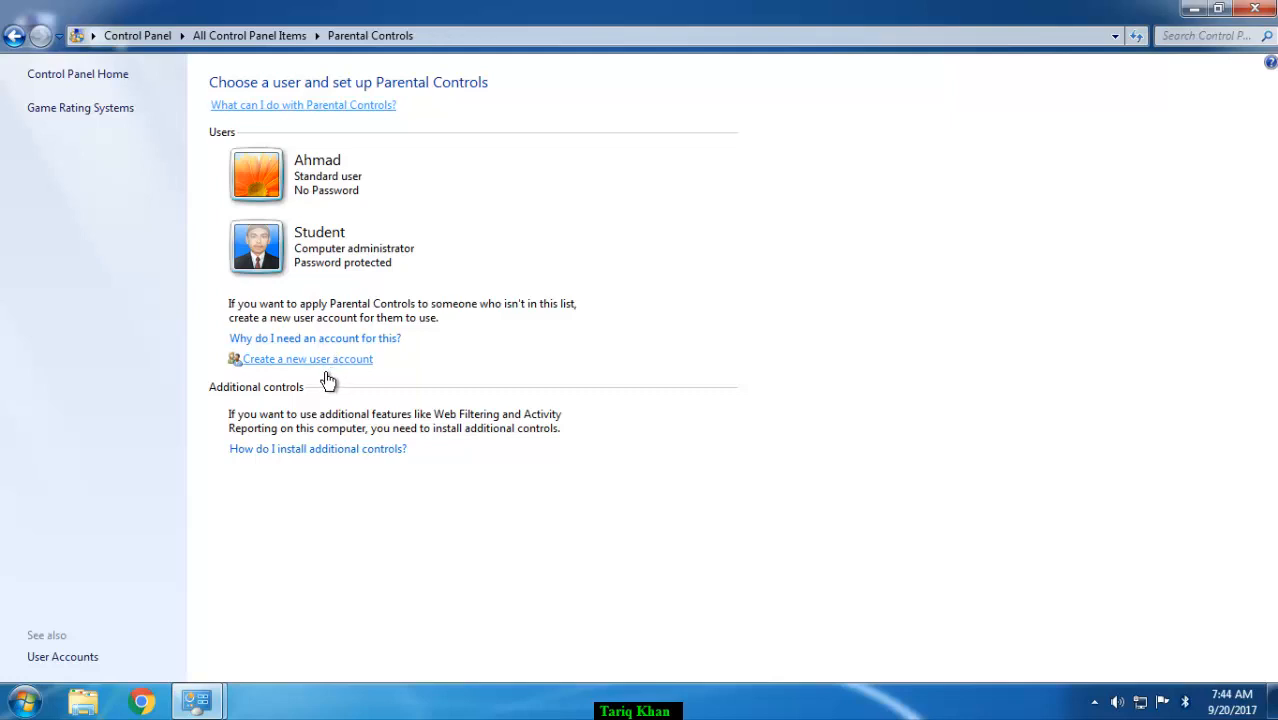
{"action": "left_click", "coordinate": [290, 198]}
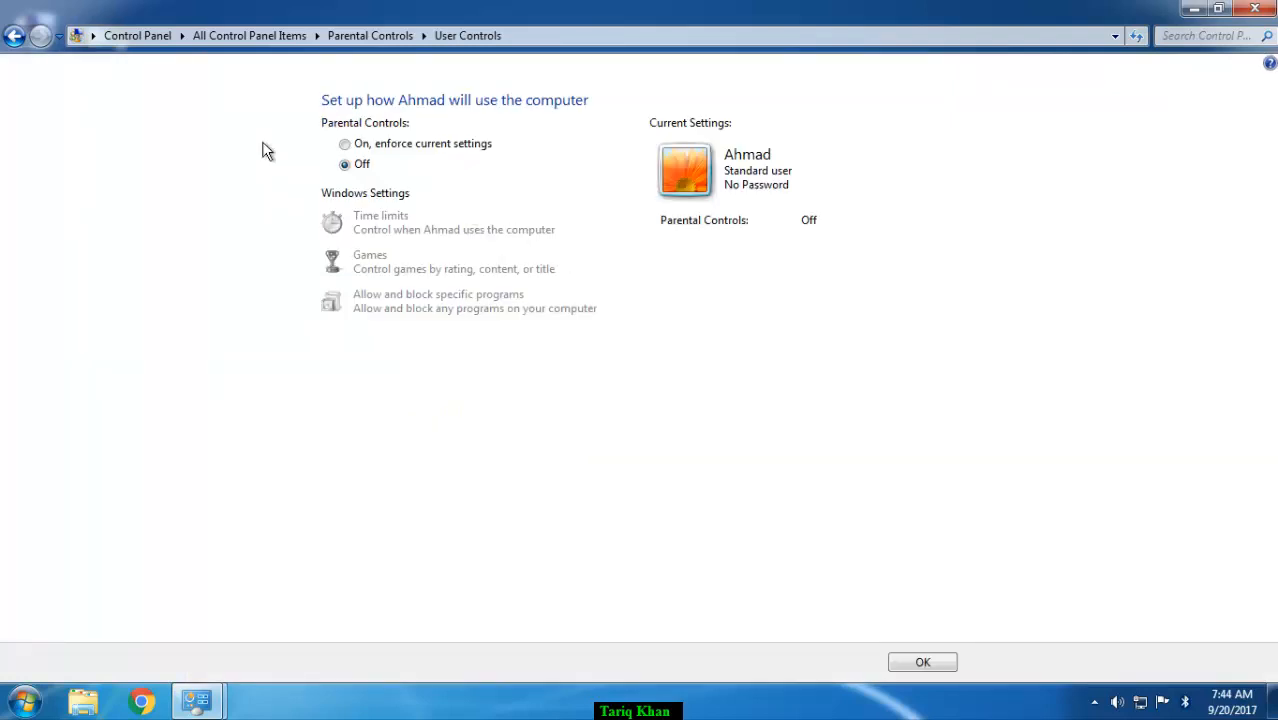
{"action": "left_click", "coordinate": [14, 36]}
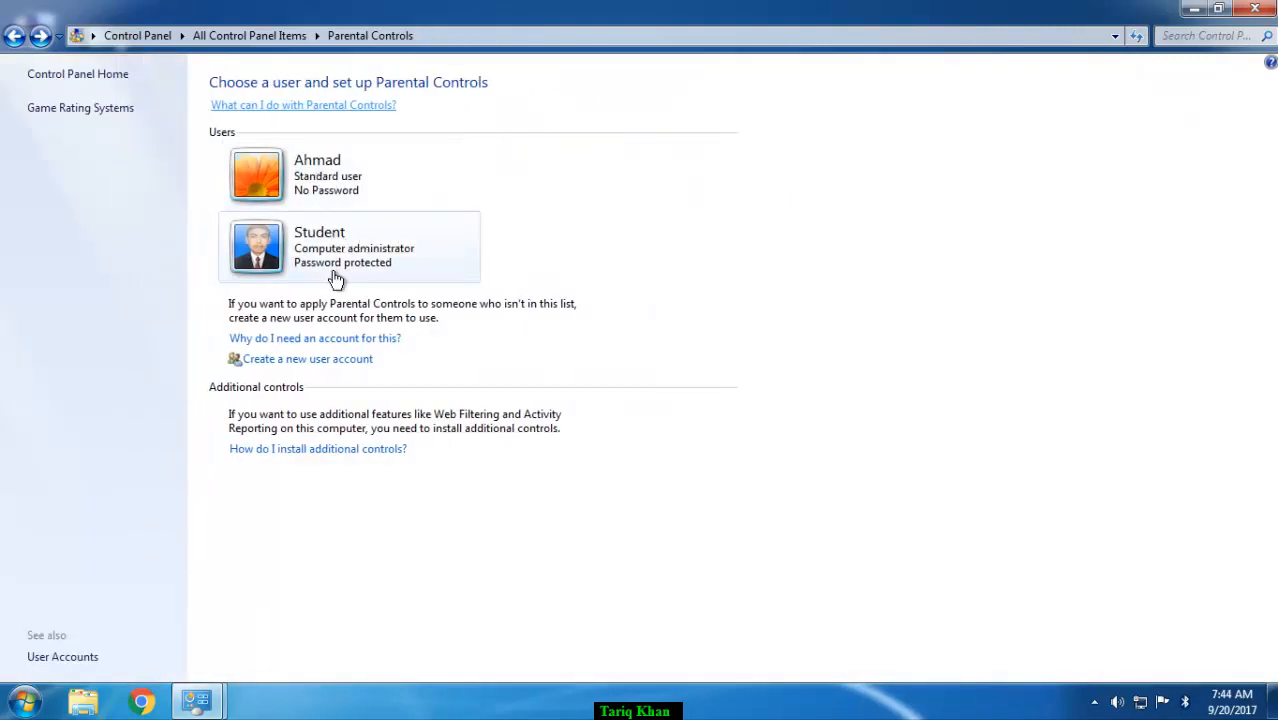
{"action": "left_click", "coordinate": [320, 193]}
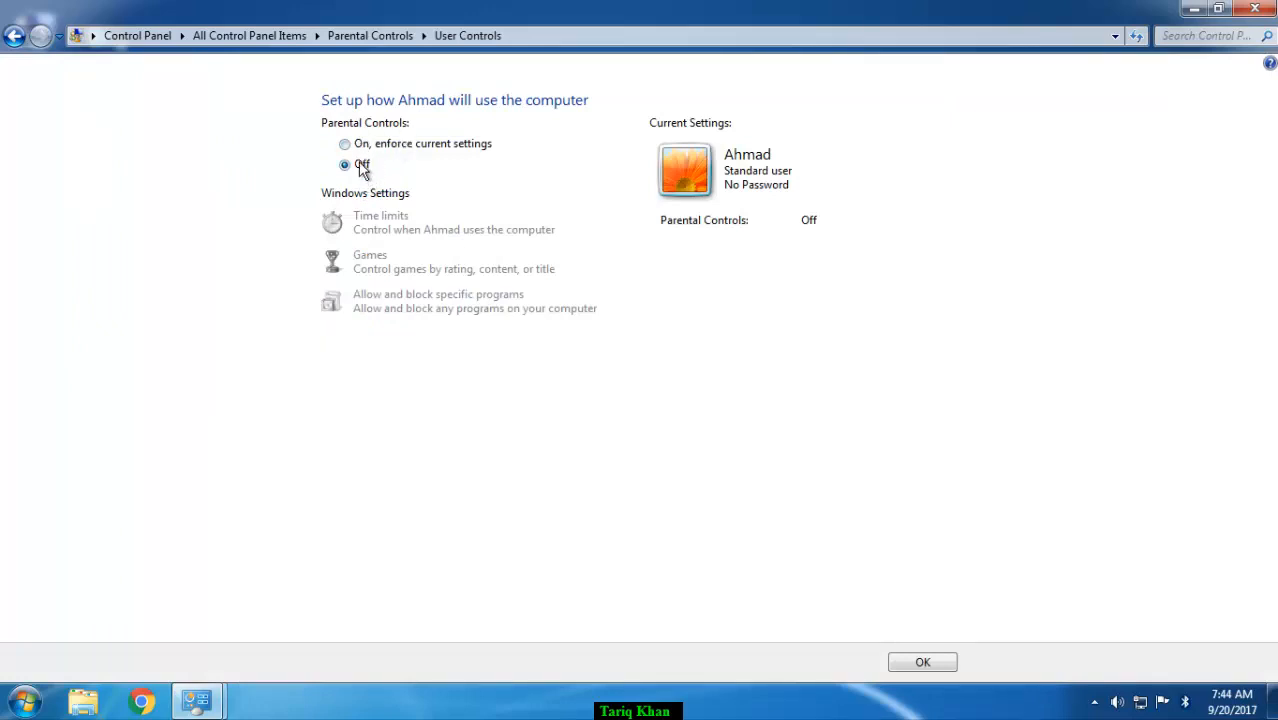
{"action": "left_click", "coordinate": [349, 146]}
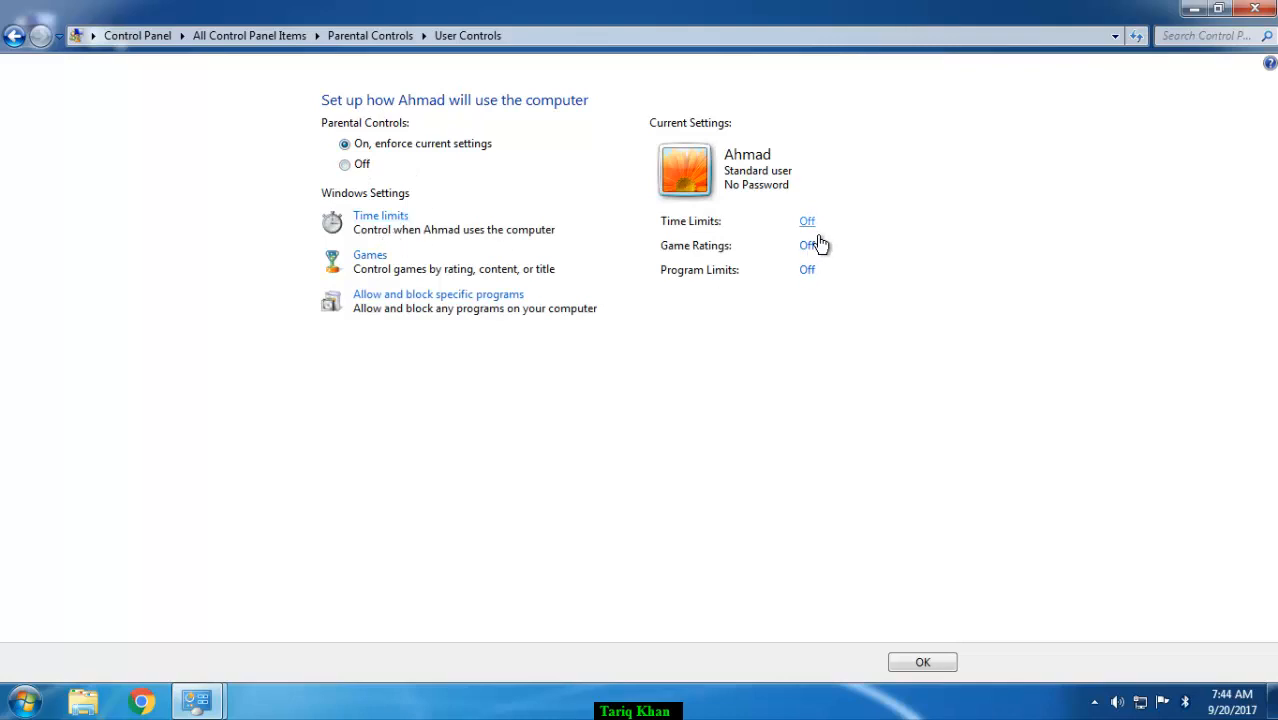
Check today's date and block all Sunday hours in the standard user's time limits.
{"action": "left_click", "coordinate": [1232, 710]}
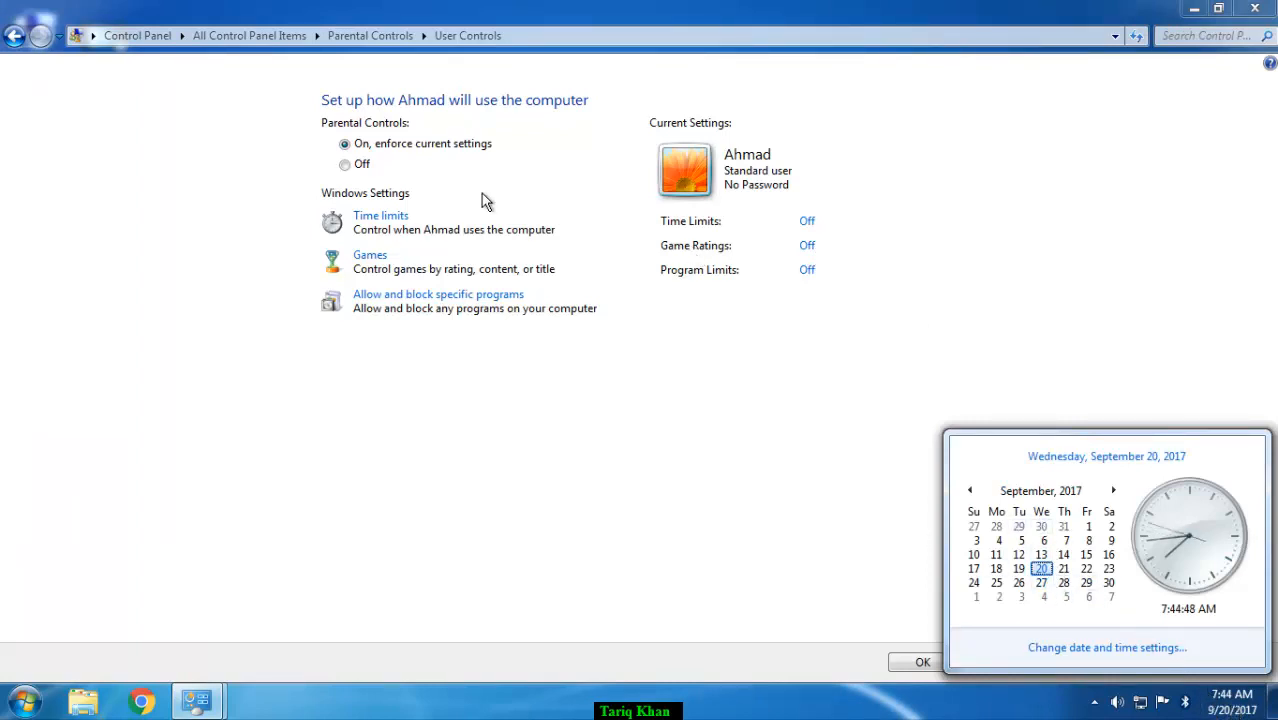
{"action": "left_click", "coordinate": [812, 222]}
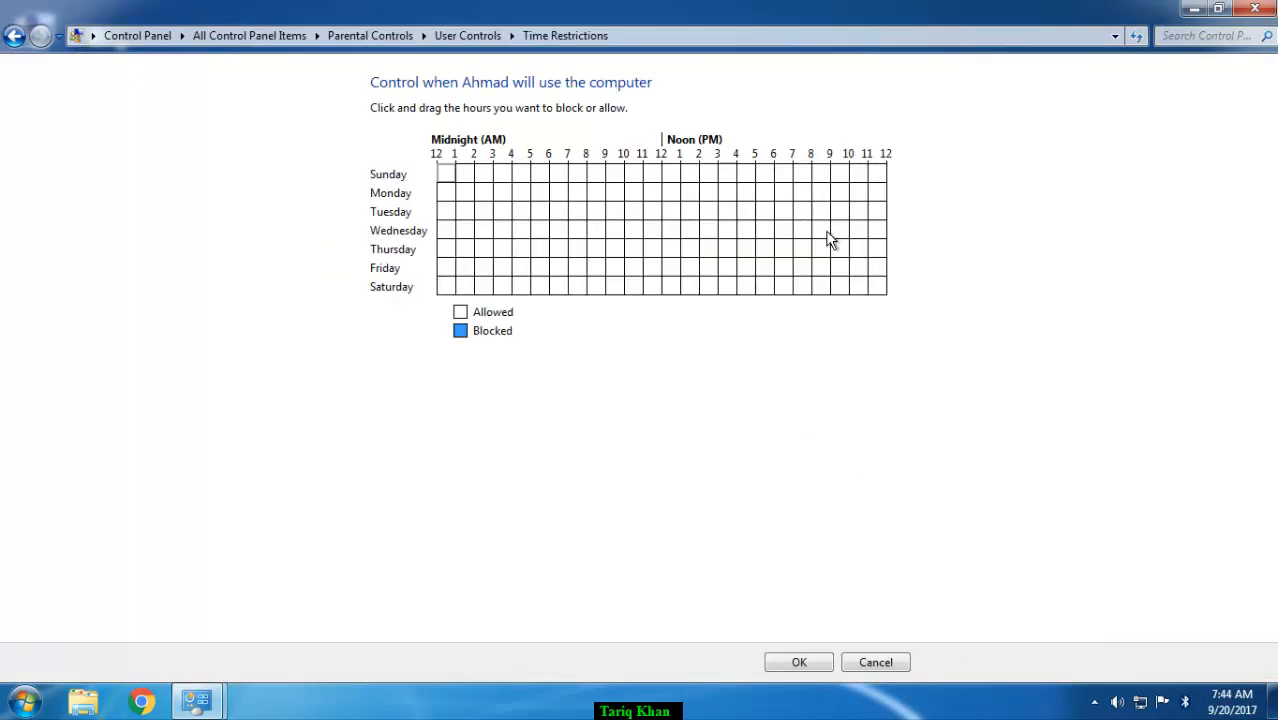
{"action": "left_click", "coordinate": [455, 182]}
{"action": "left_click_drag", "start_coordinate": [463, 193], "coordinate": [891, 174]}
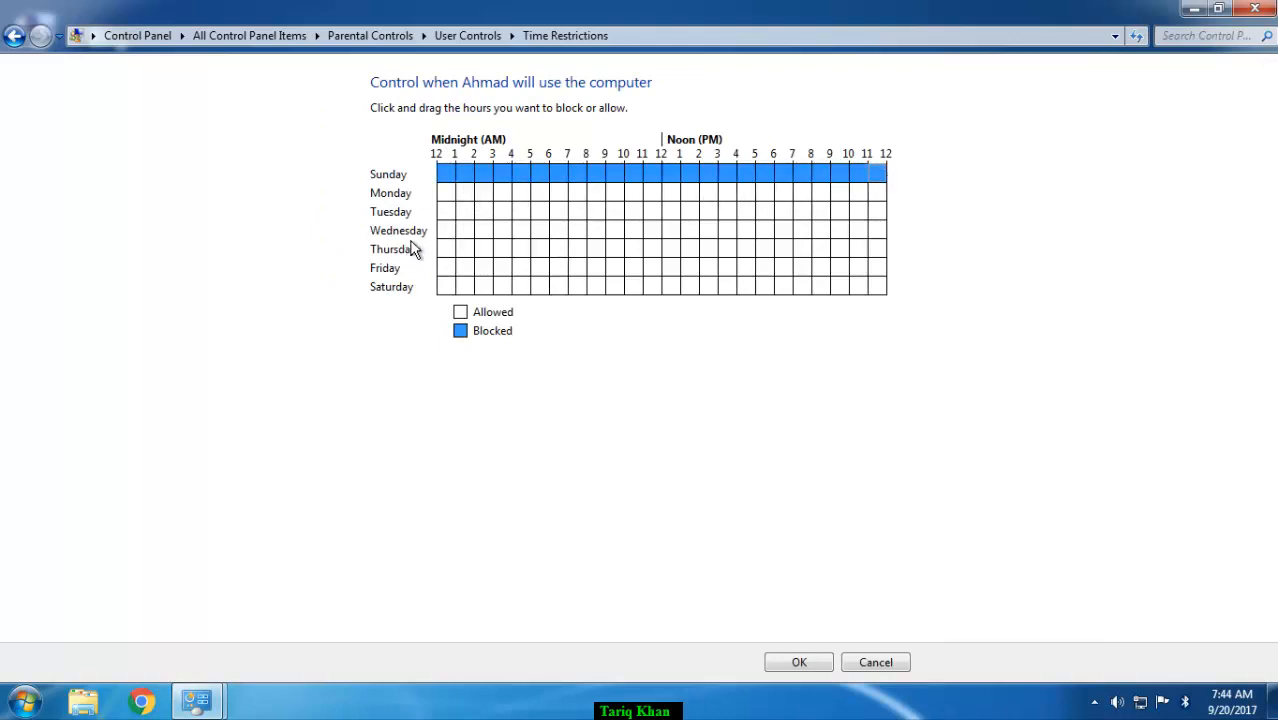
Block all Wednesday hours in the time limits and save the standard user's parental control settings.
{"action": "left_click", "coordinate": [451, 239]}
{"action": "left_click_drag", "start_coordinate": [451, 247], "coordinate": [791, 255]}
{"action": "left_click_drag", "start_coordinate": [873, 254], "coordinate": [890, 248]}
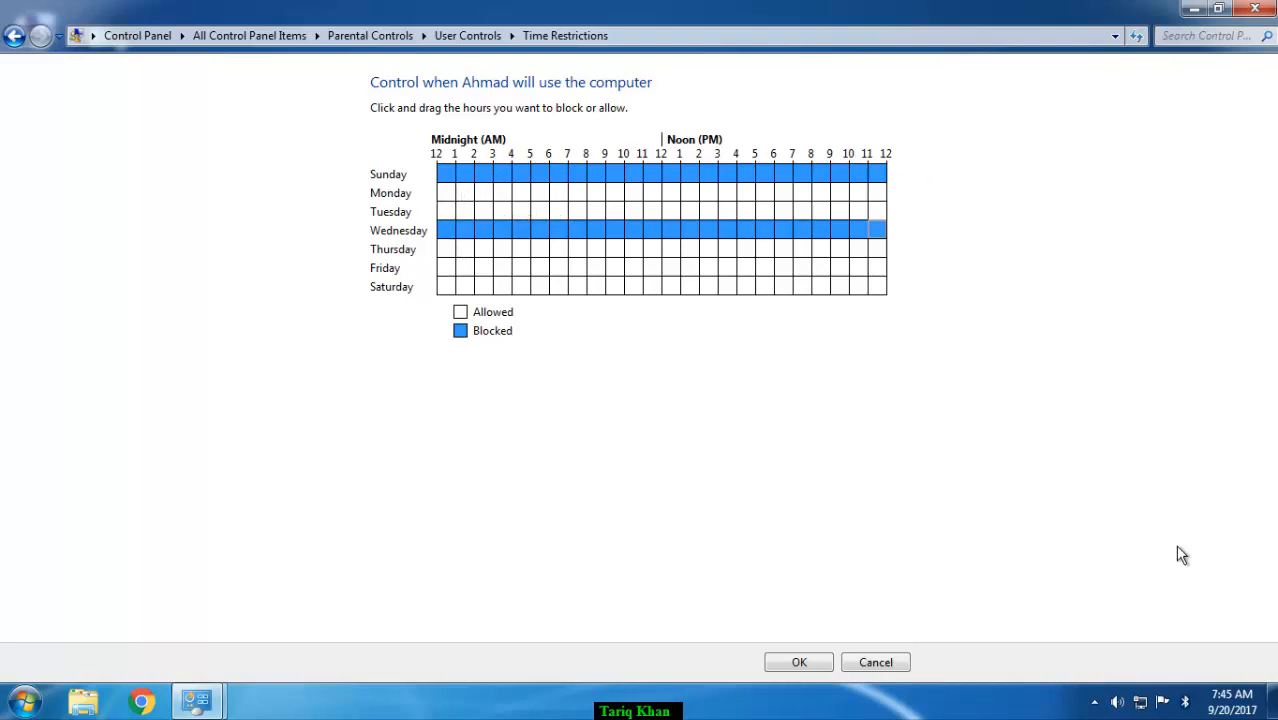
{"action": "left_click", "coordinate": [1225, 703]}
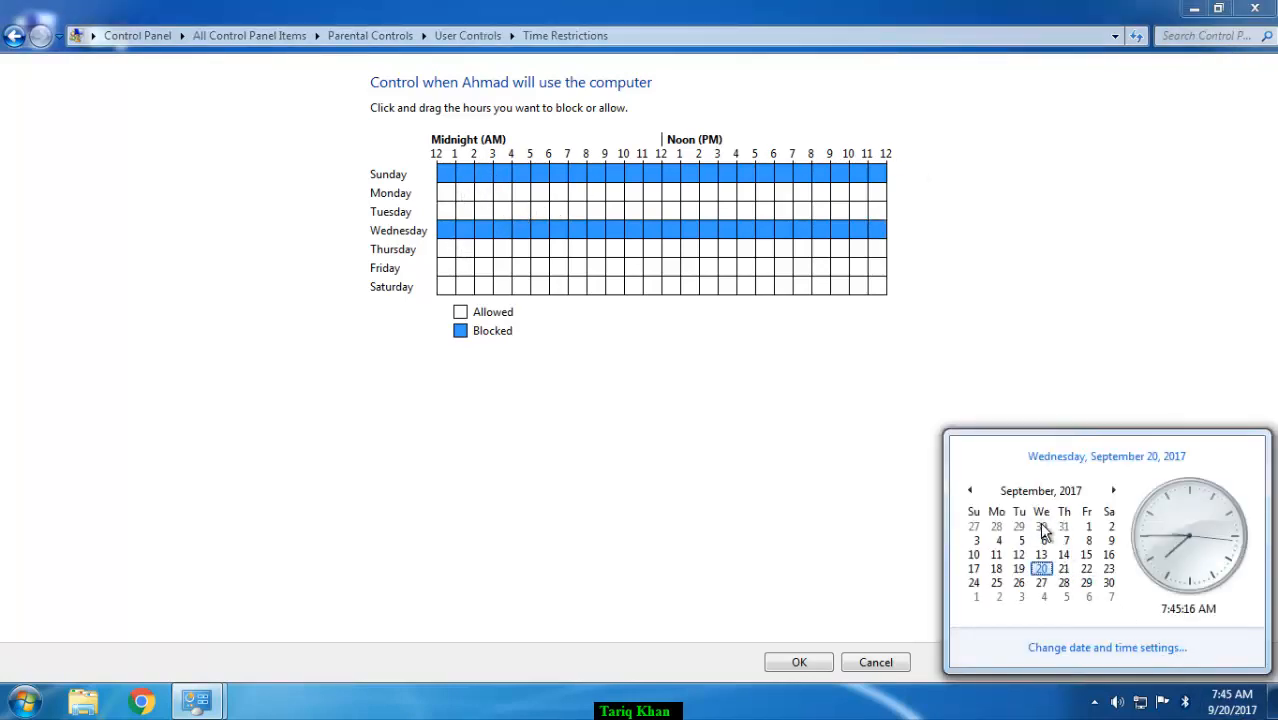
{"action": "left_click", "coordinate": [779, 407]}
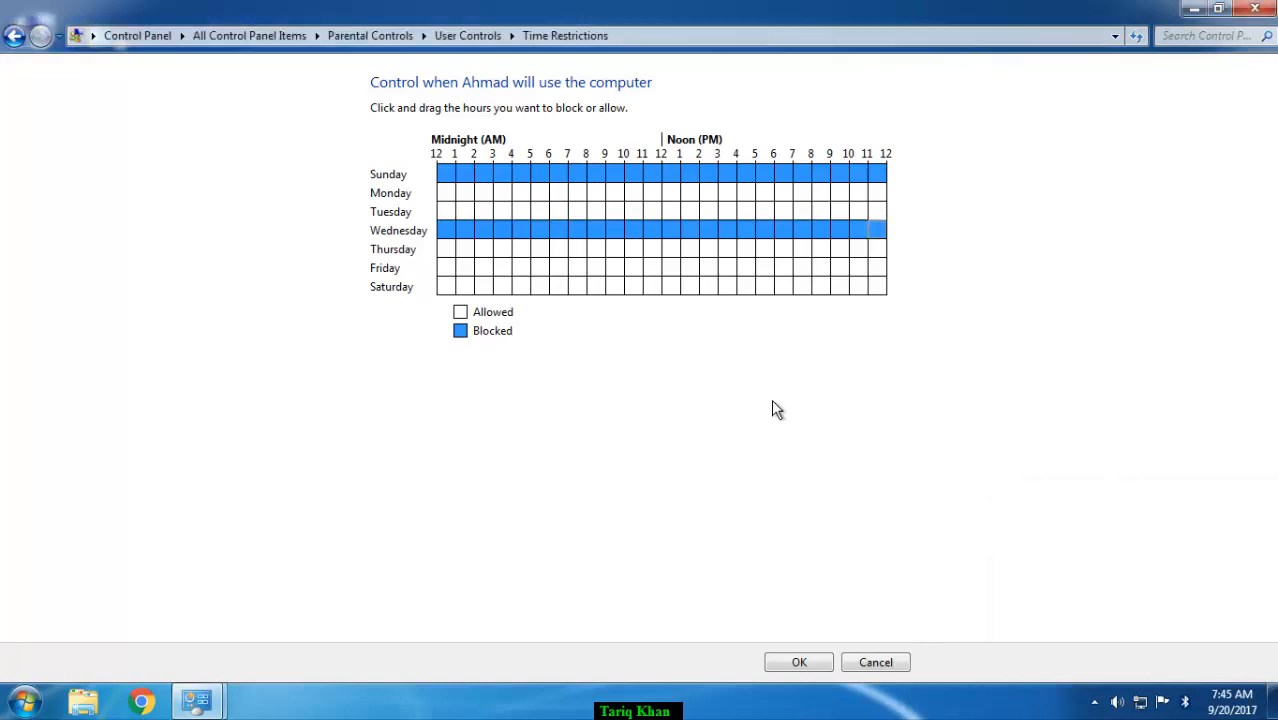
{"action": "left_click", "coordinate": [805, 668]}
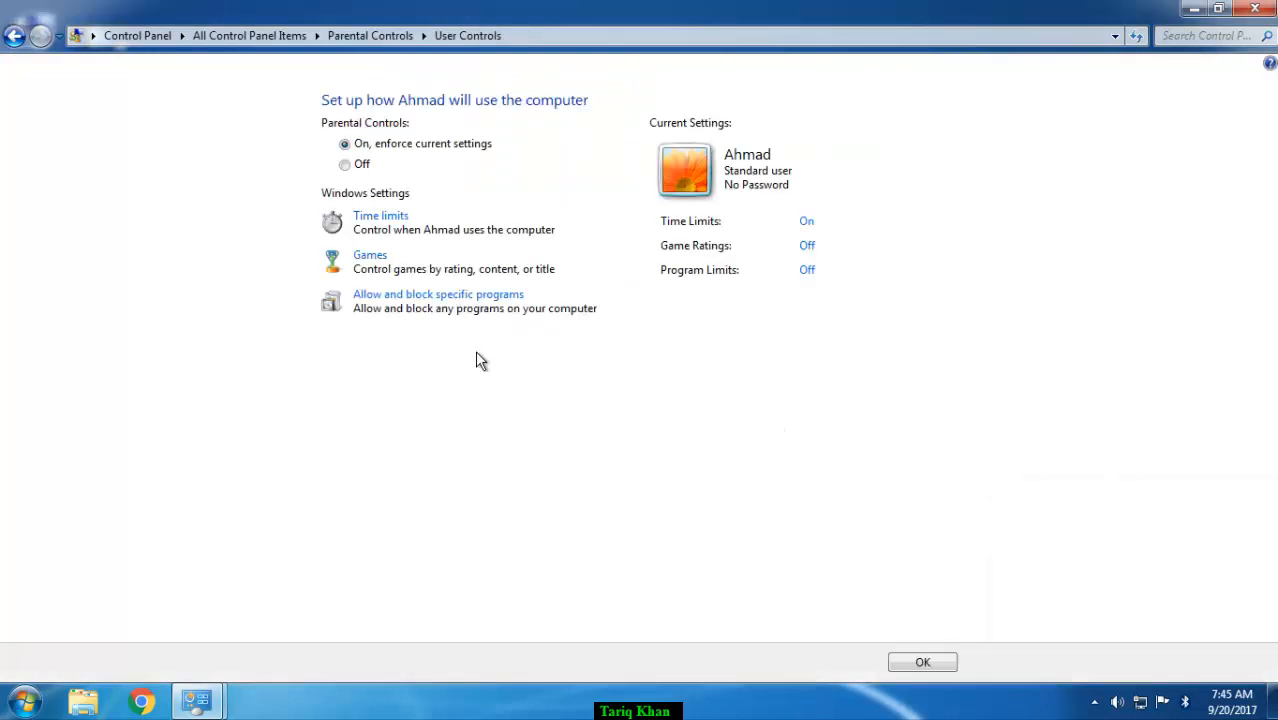
{"action": "left_click", "coordinate": [924, 664]}
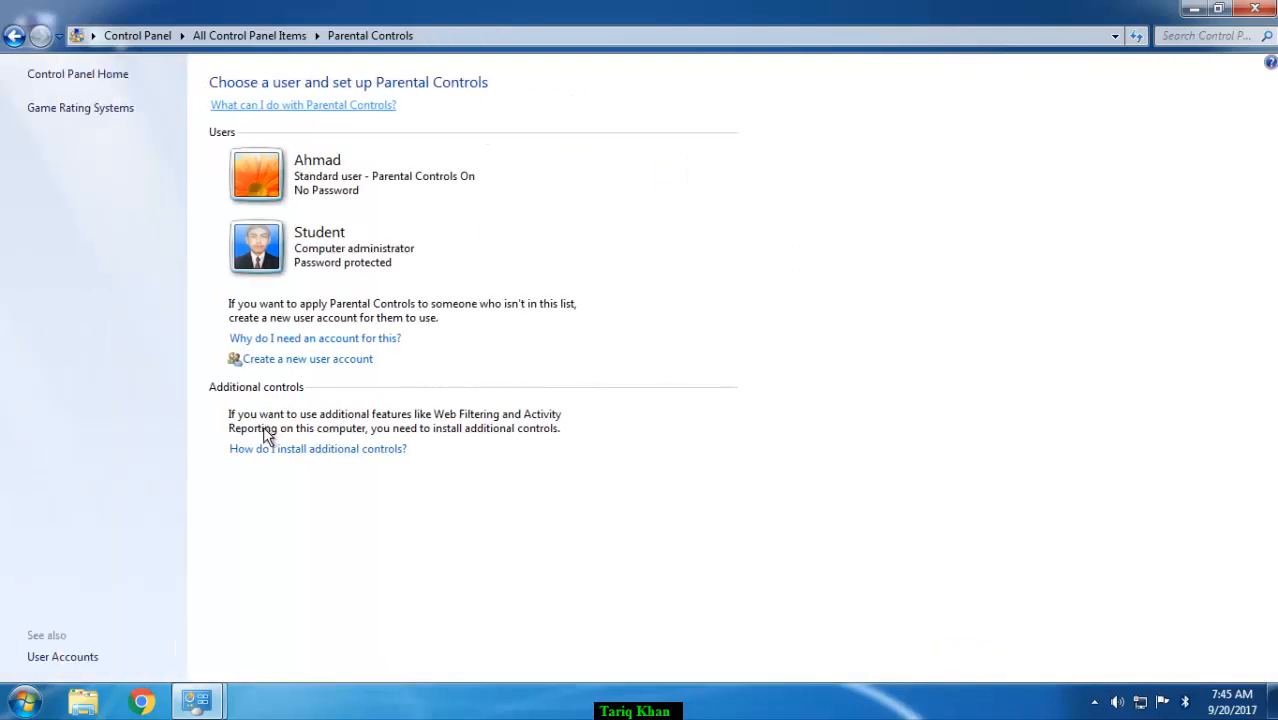
Switch user to reach the logon screen, keeping the Student account logged on.
{"action": "left_click", "coordinate": [26, 703]}
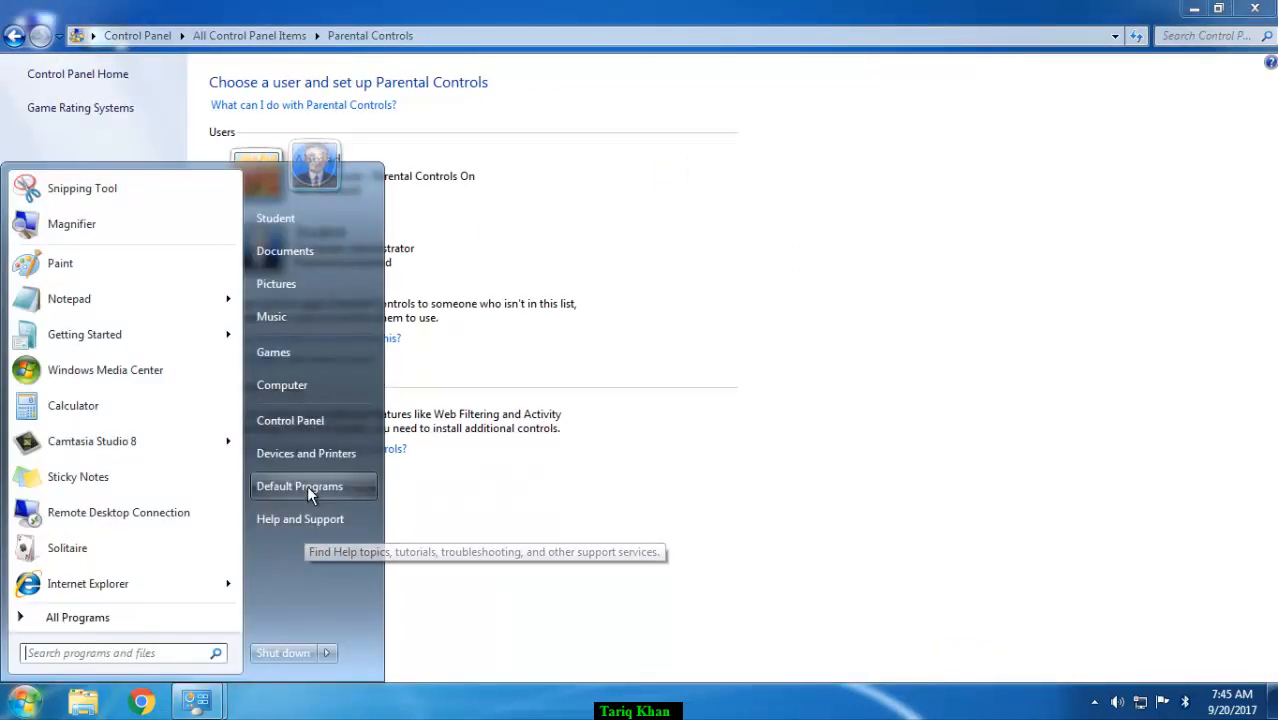
{"action": "mouse_move", "coordinate": [326, 655]}
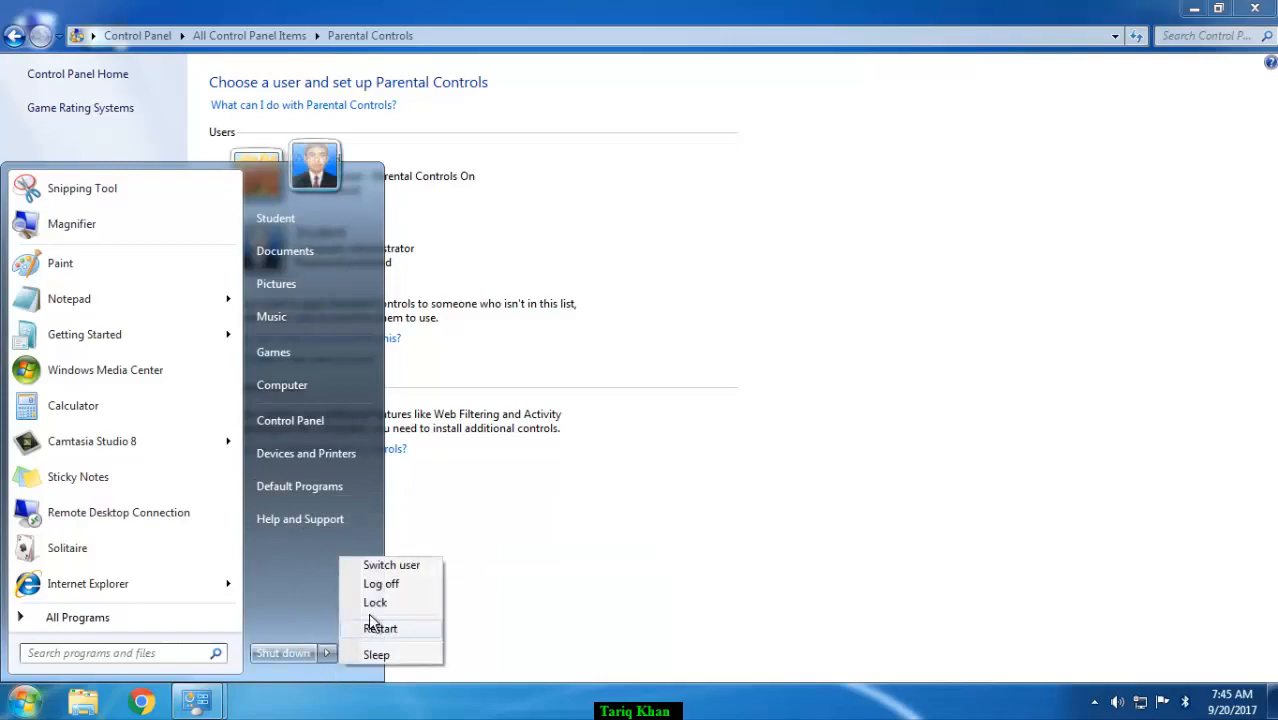
{"action": "left_click", "coordinate": [381, 584]}
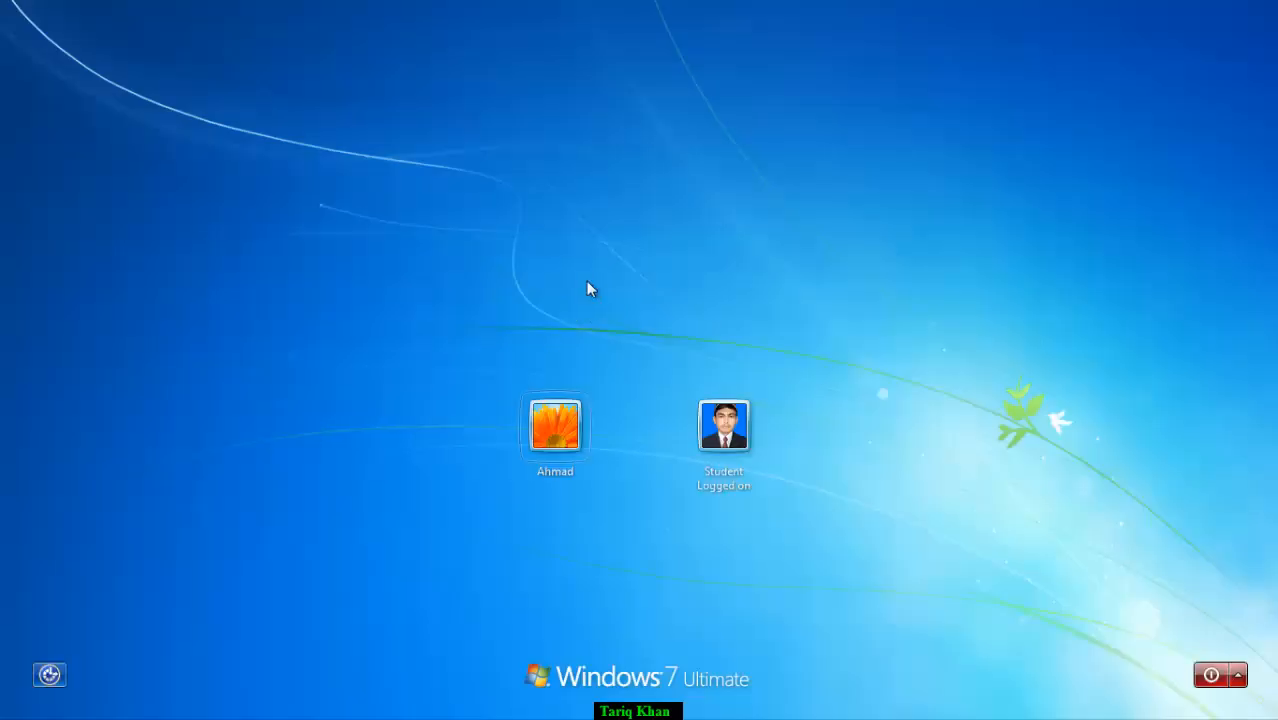
Try twice to log on to the standard user account, dismissing the message each time.
{"action": "left_click", "coordinate": [555, 432]}
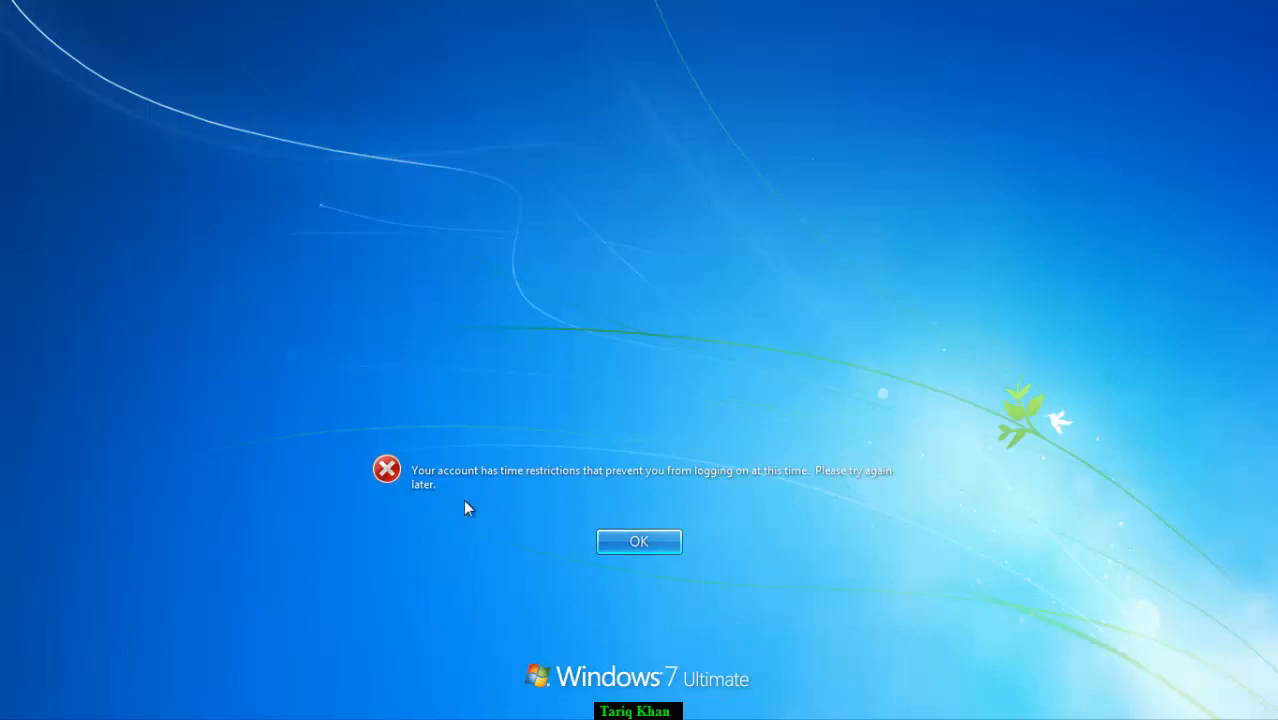
{"action": "left_click", "coordinate": [638, 541]}
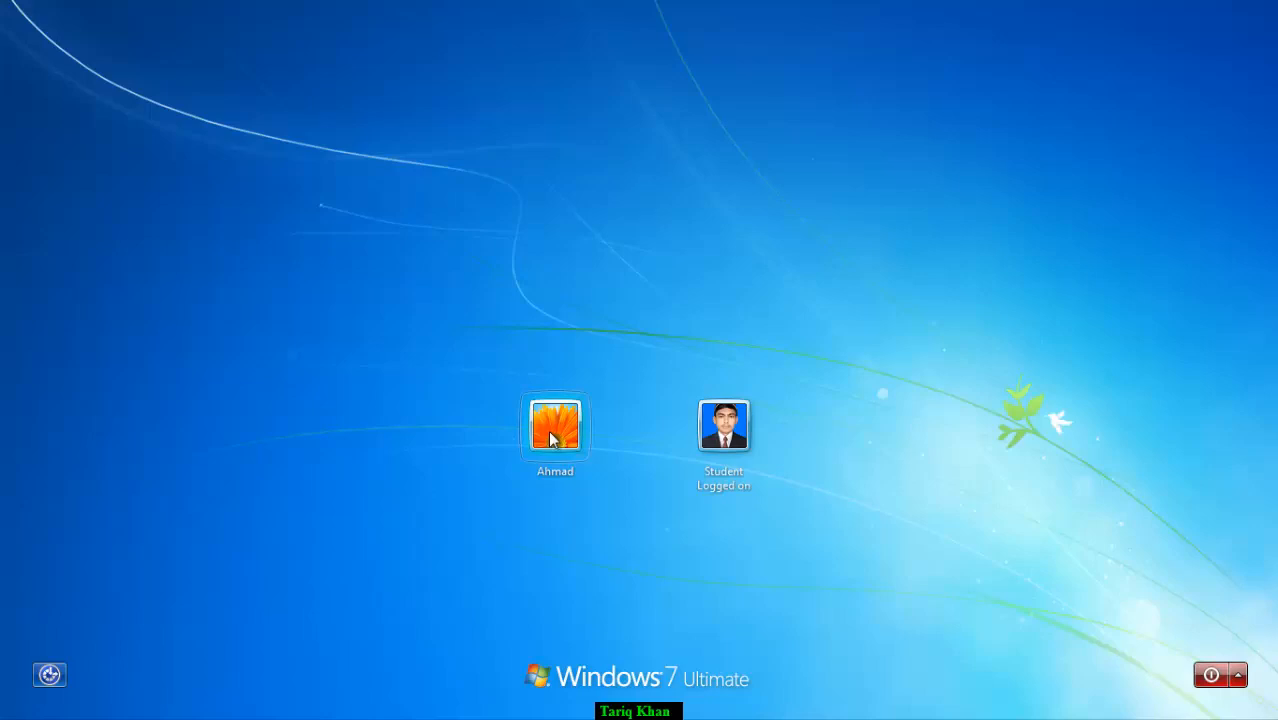
{"action": "left_click", "coordinate": [556, 430]}
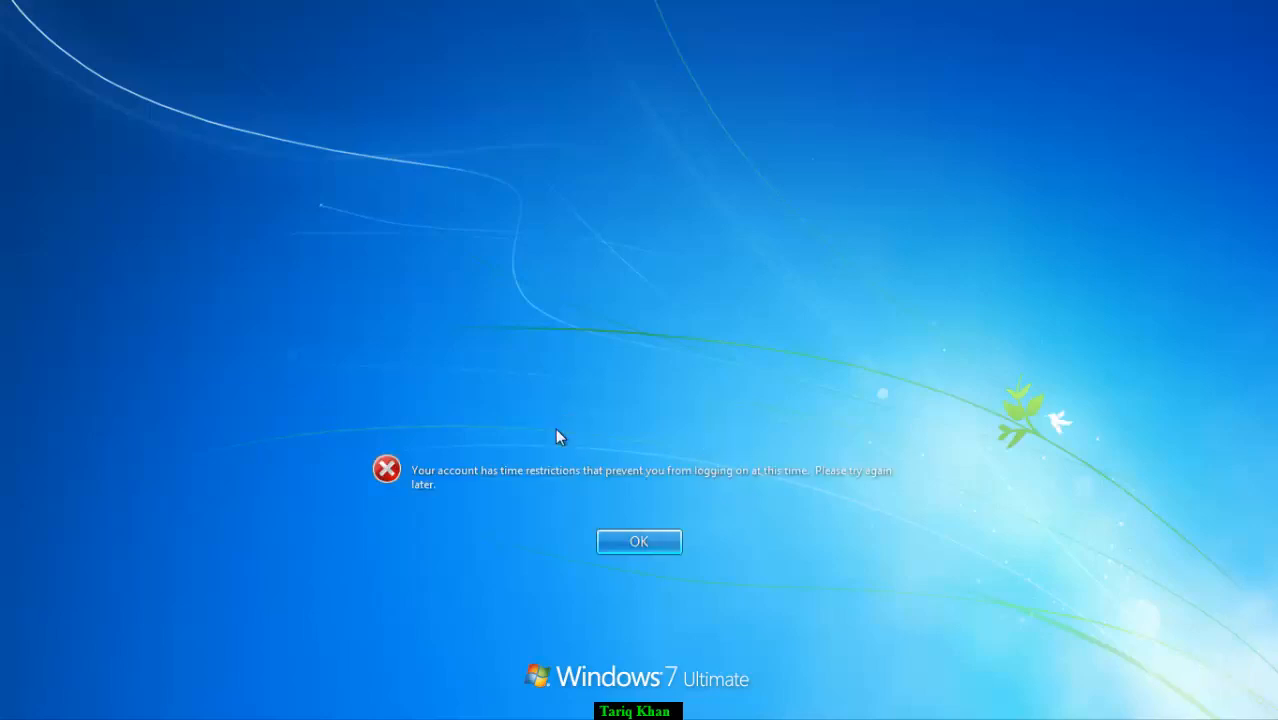
{"action": "left_click", "coordinate": [636, 551]}
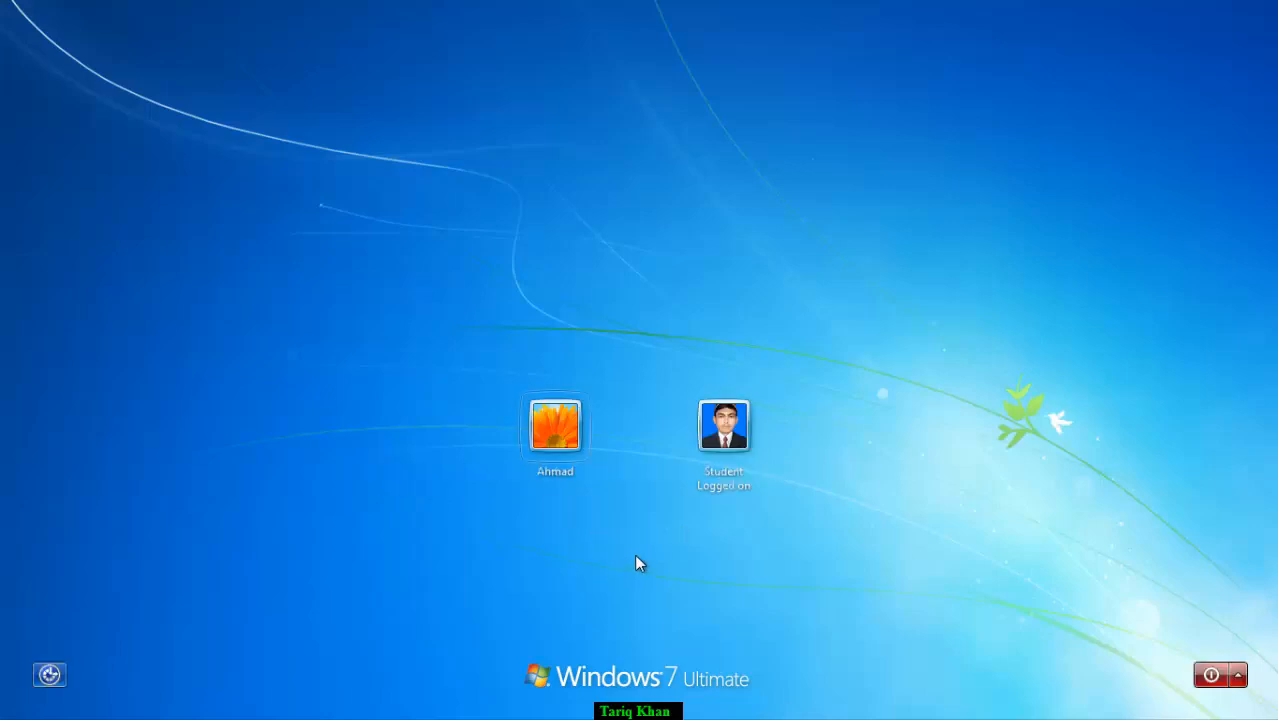
Log back on to the Student account by entering its account password.
{"action": "left_click", "coordinate": [725, 432]}
{"action": "type", "text": "•••"}
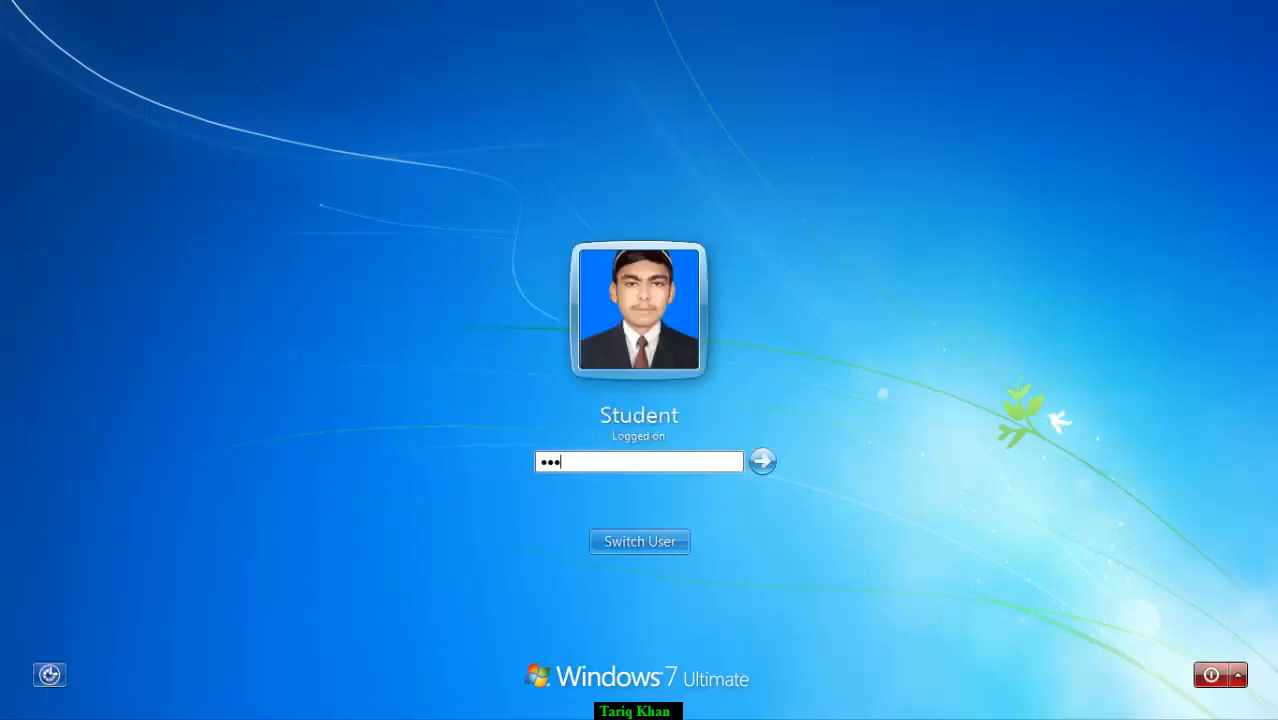
{"action": "type", "text": "••"}
{"action": "key", "text": "Return"}
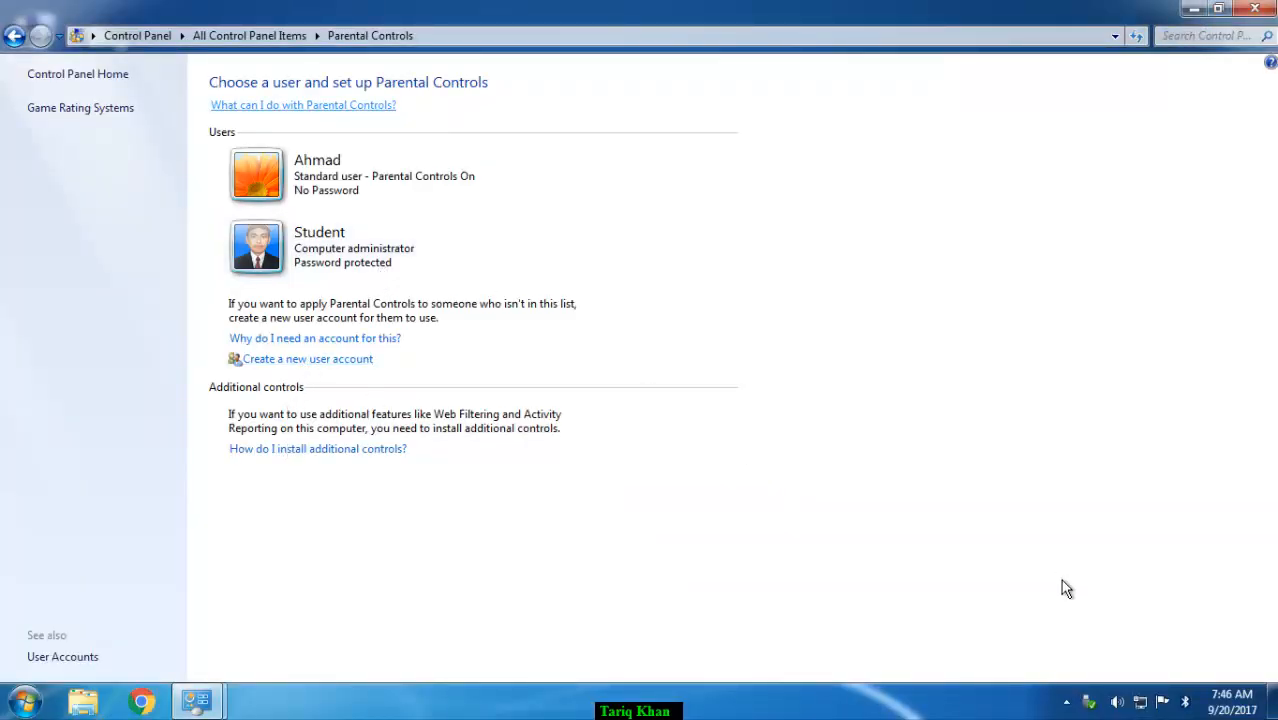
Check today's date, then allow Wednesday 6 to 7 AM in the standard user's time limits and save the settings.
{"action": "left_click", "coordinate": [1232, 702]}
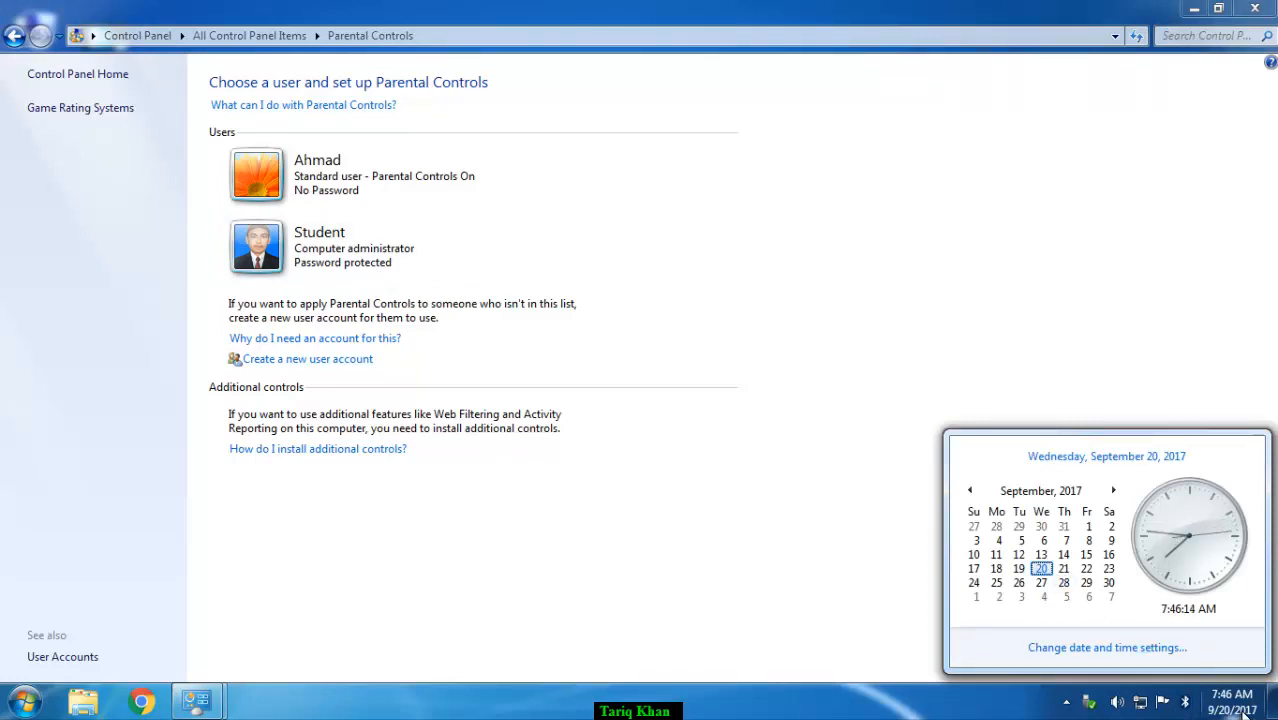
{"action": "left_click", "coordinate": [755, 460]}
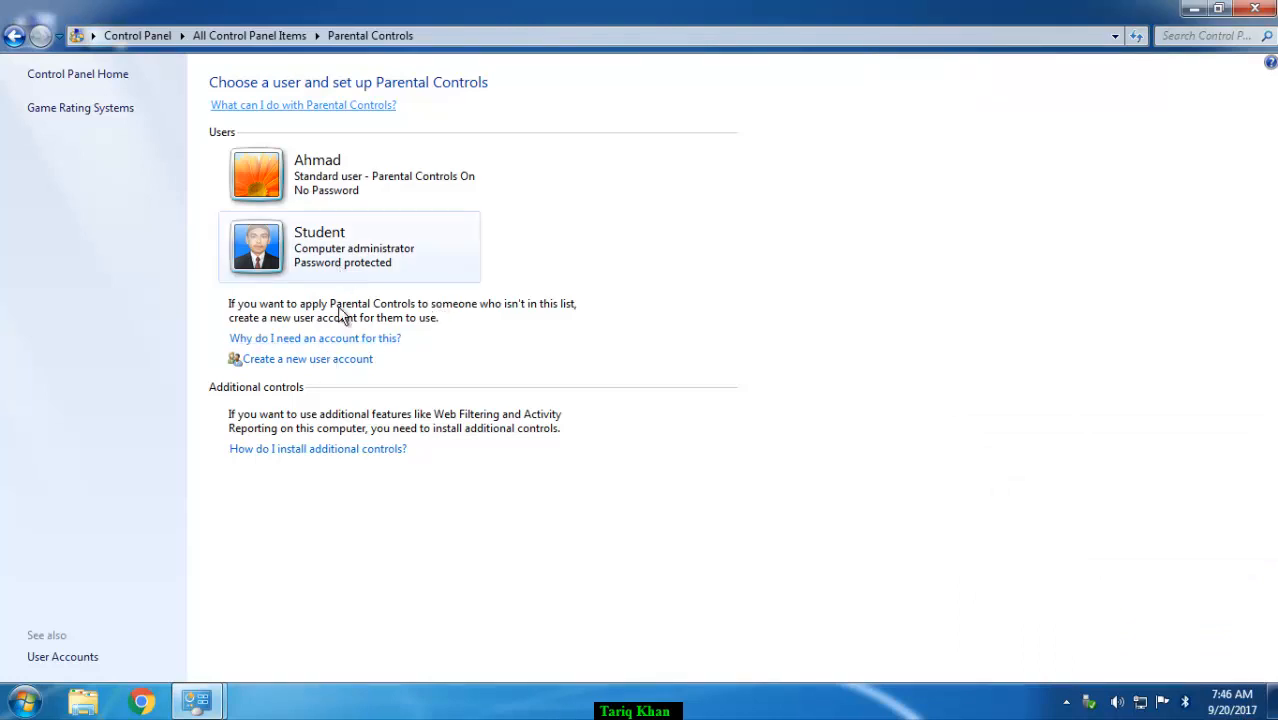
{"action": "left_click", "coordinate": [320, 190]}
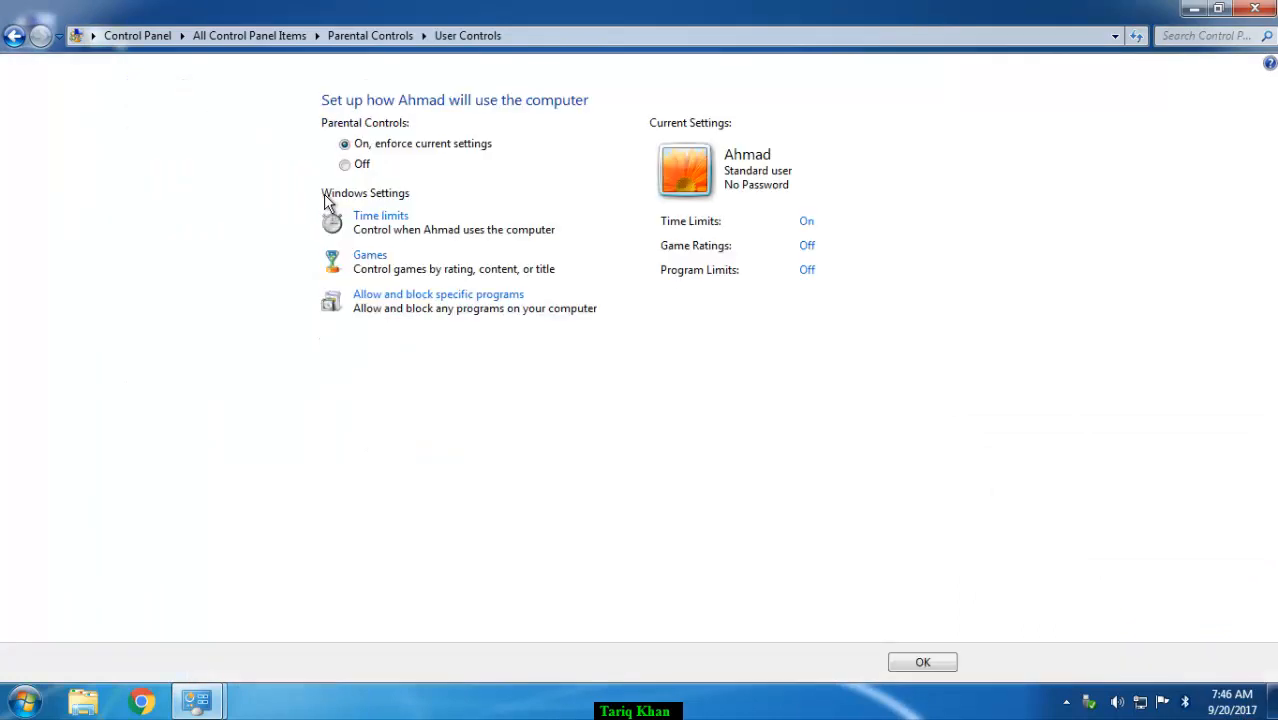
{"action": "left_click", "coordinate": [810, 222]}
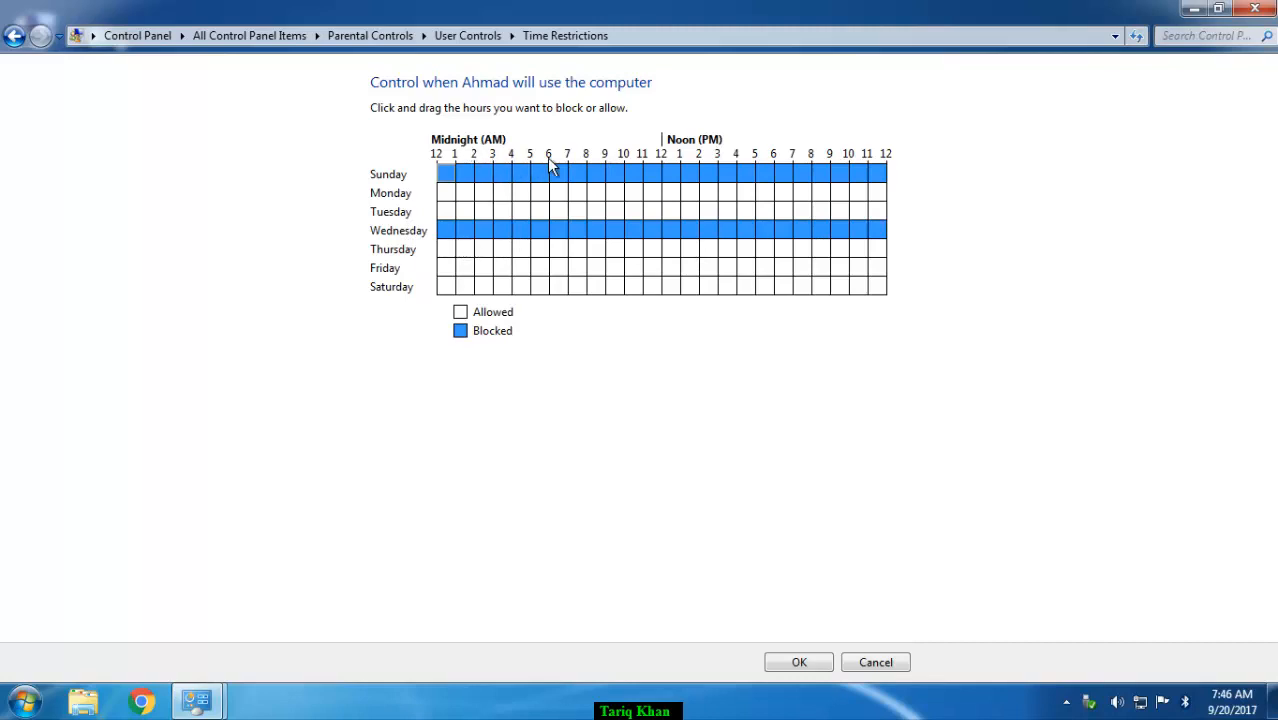
{"action": "left_click", "coordinate": [558, 230]}
{"action": "left_click", "coordinate": [578, 230]}
{"action": "left_click", "coordinate": [577, 231]}
{"action": "left_click", "coordinate": [797, 663]}
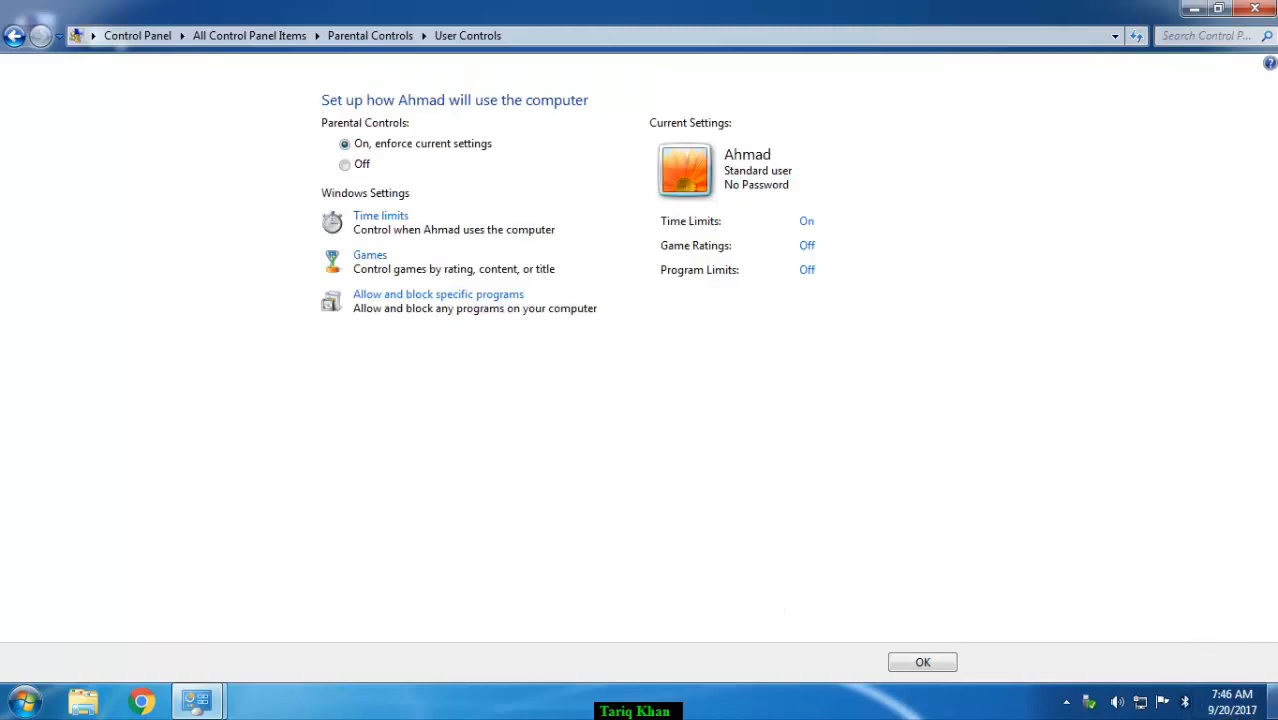
{"action": "left_click", "coordinate": [922, 663]}
Switch user and try to log on to the standard user account again, dismissing the message.
{"action": "left_click", "coordinate": [25, 700]}
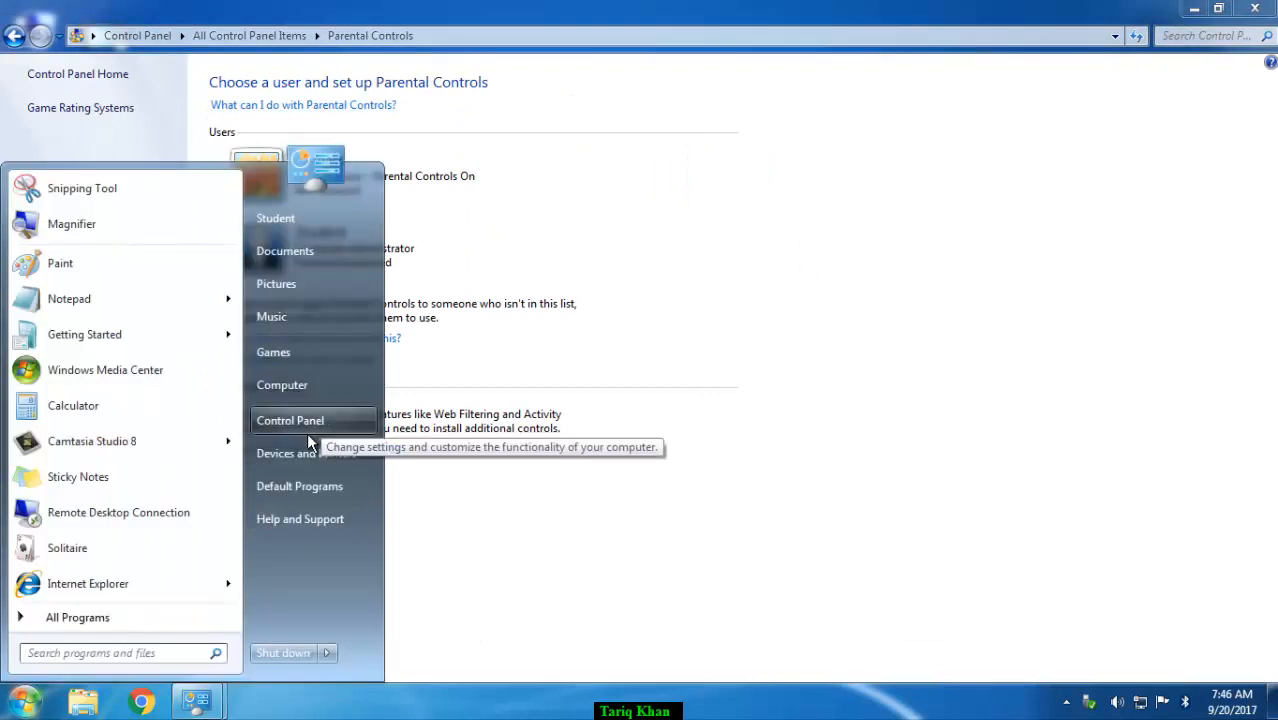
{"action": "left_click", "coordinate": [333, 658]}
{"action": "left_click", "coordinate": [381, 583]}
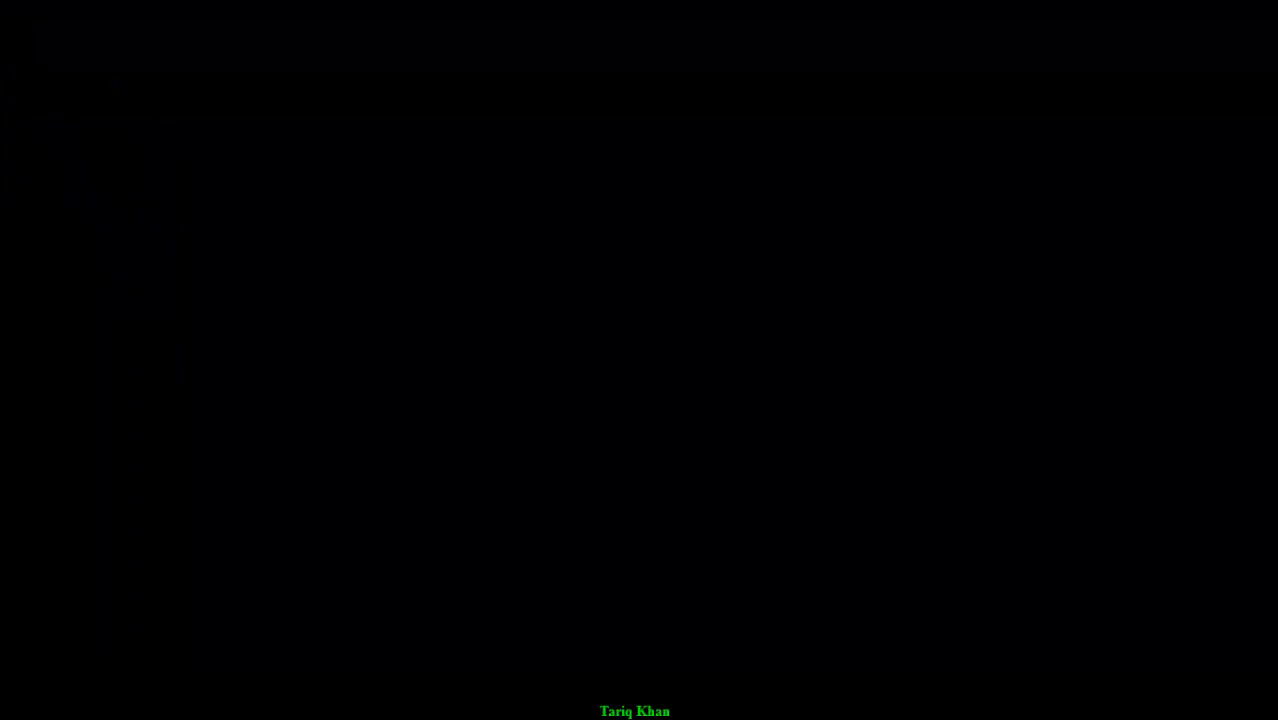
{"action": "left_click", "coordinate": [561, 425]}
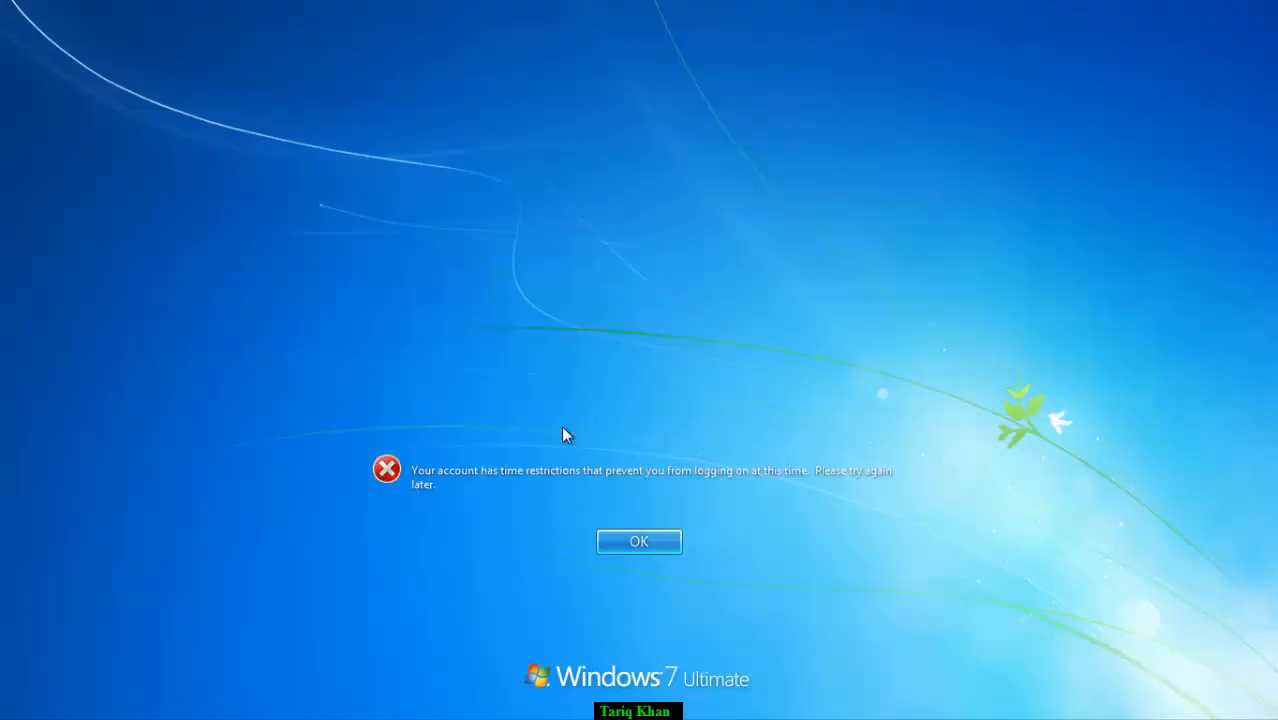
{"action": "left_click", "coordinate": [638, 544]}
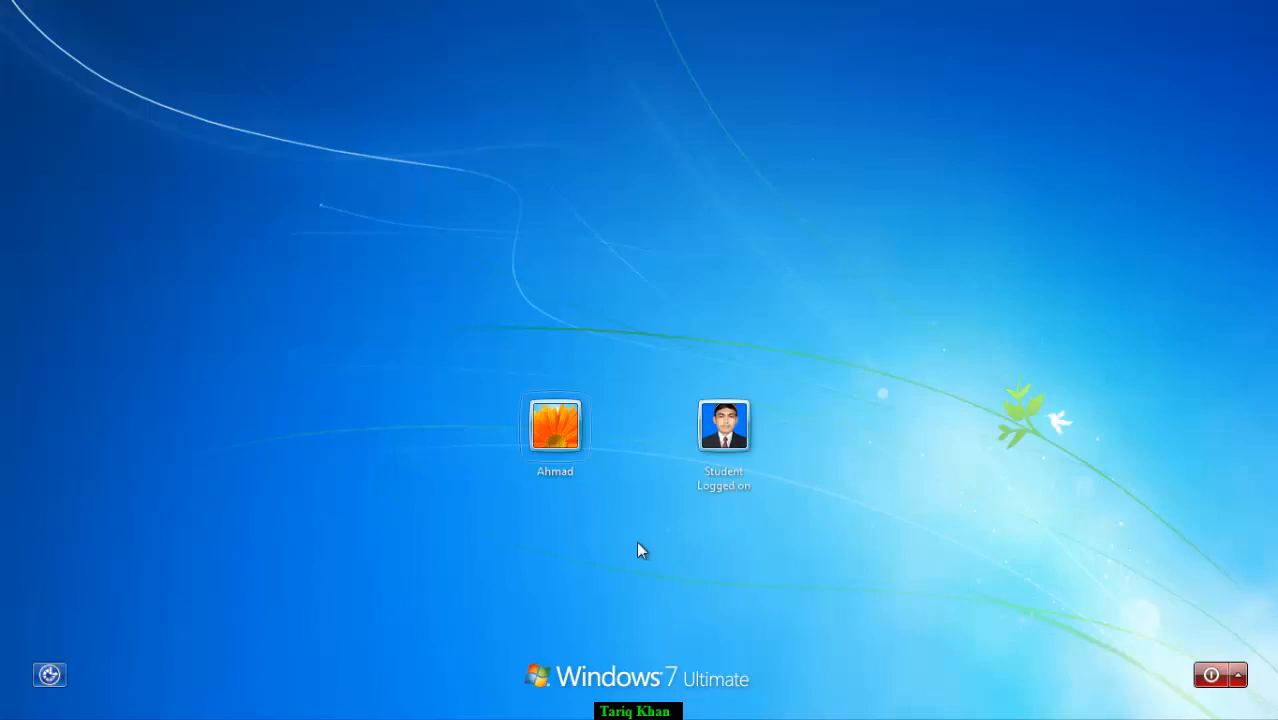
Log back on to Student with its account password and also allow Wednesday 7 to 8 AM in the standard user's time limits.
{"action": "left_click", "coordinate": [724, 426]}
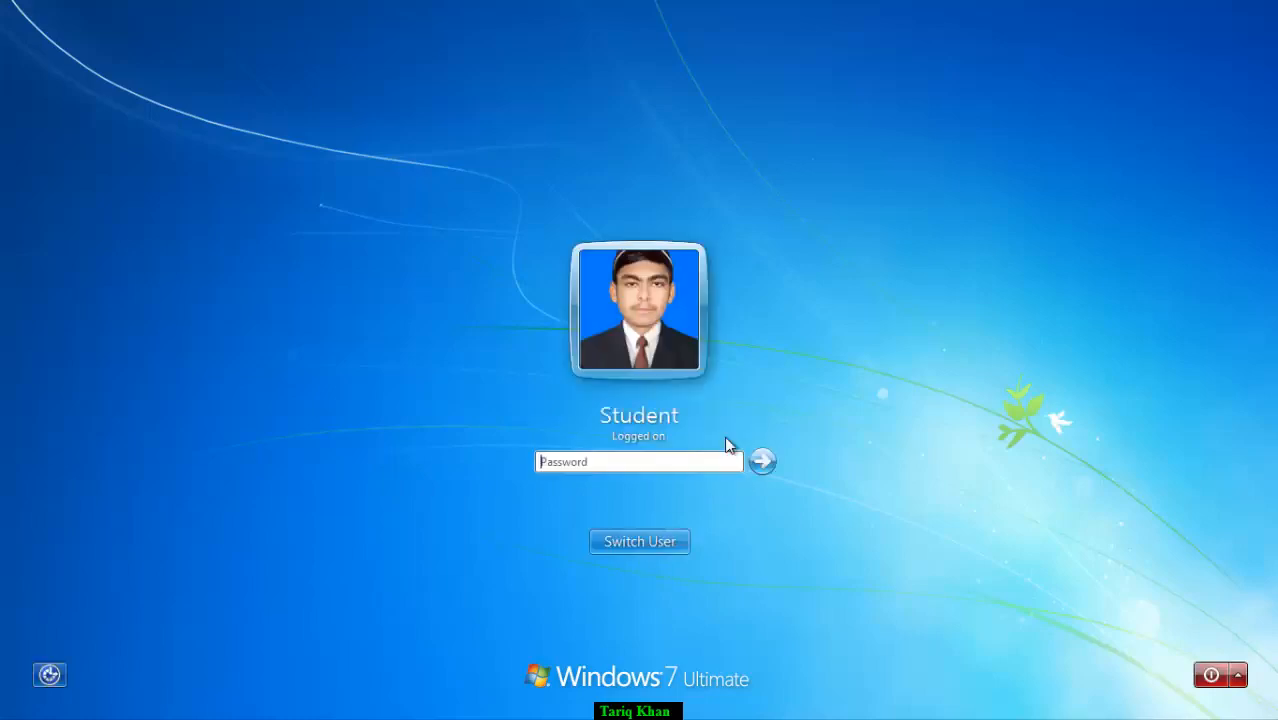
{"action": "type", "text": "•••"}
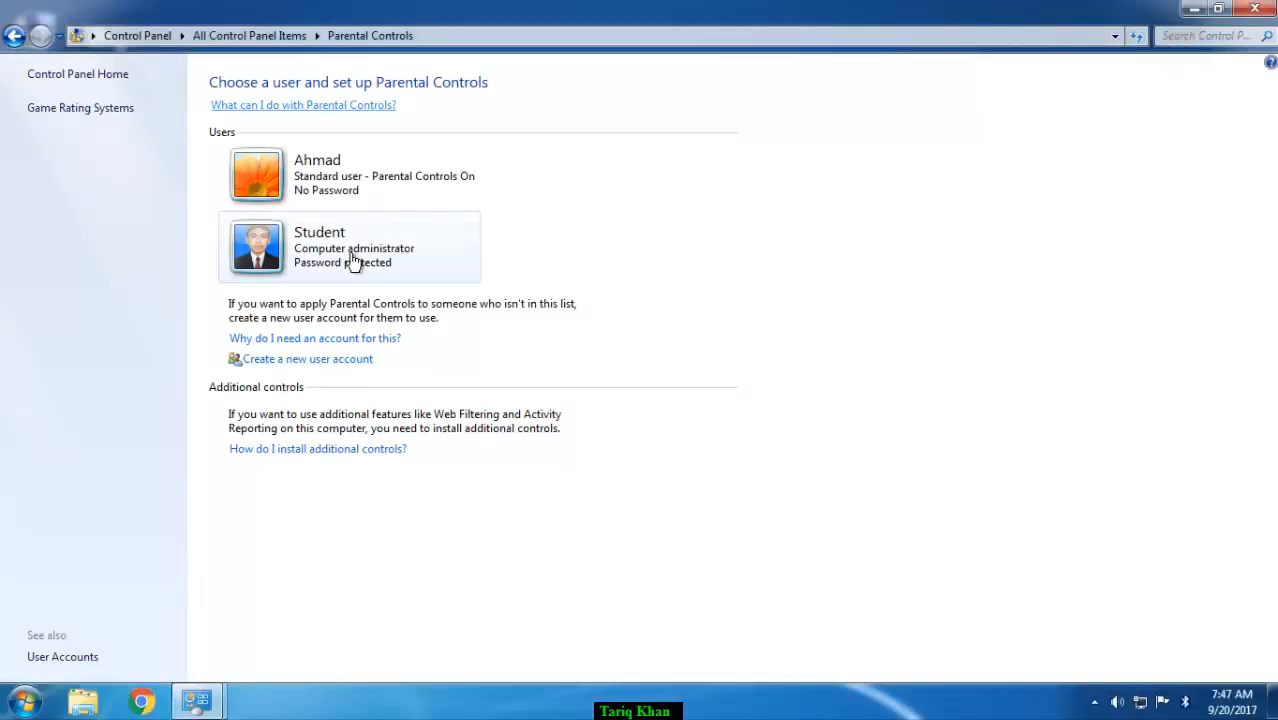
{"action": "left_click", "coordinate": [336, 201]}
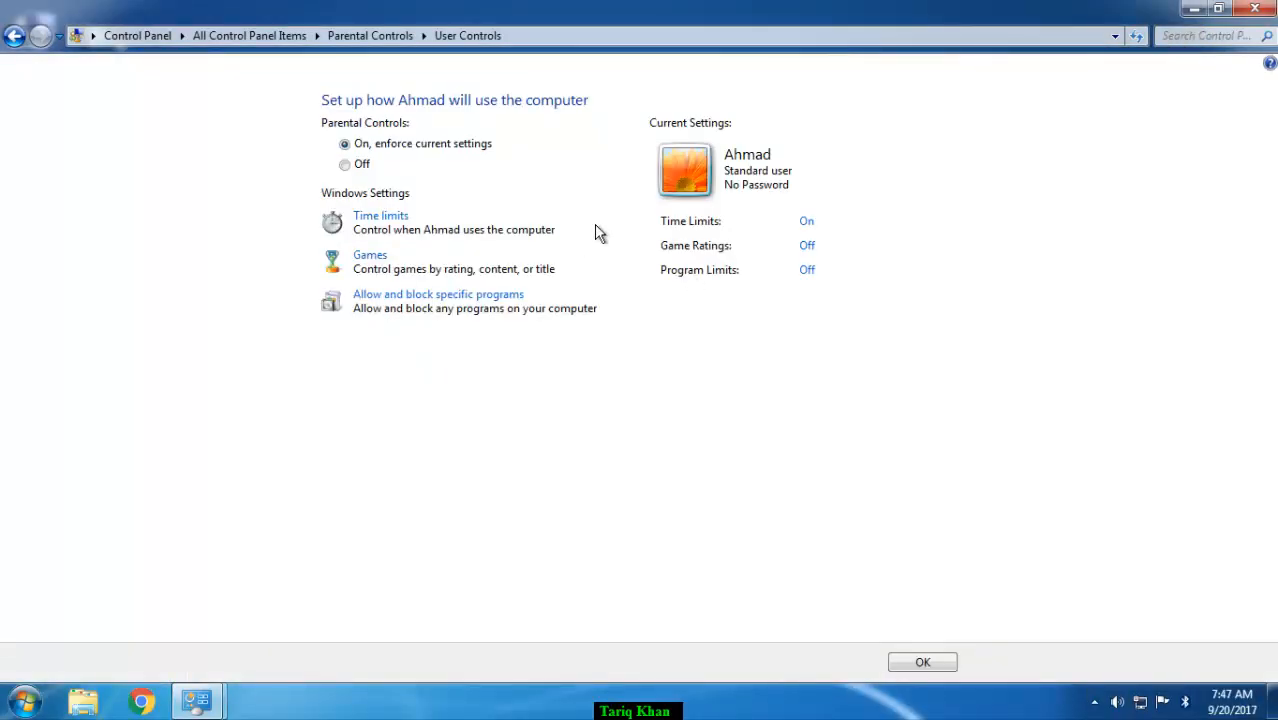
{"action": "left_click", "coordinate": [808, 224]}
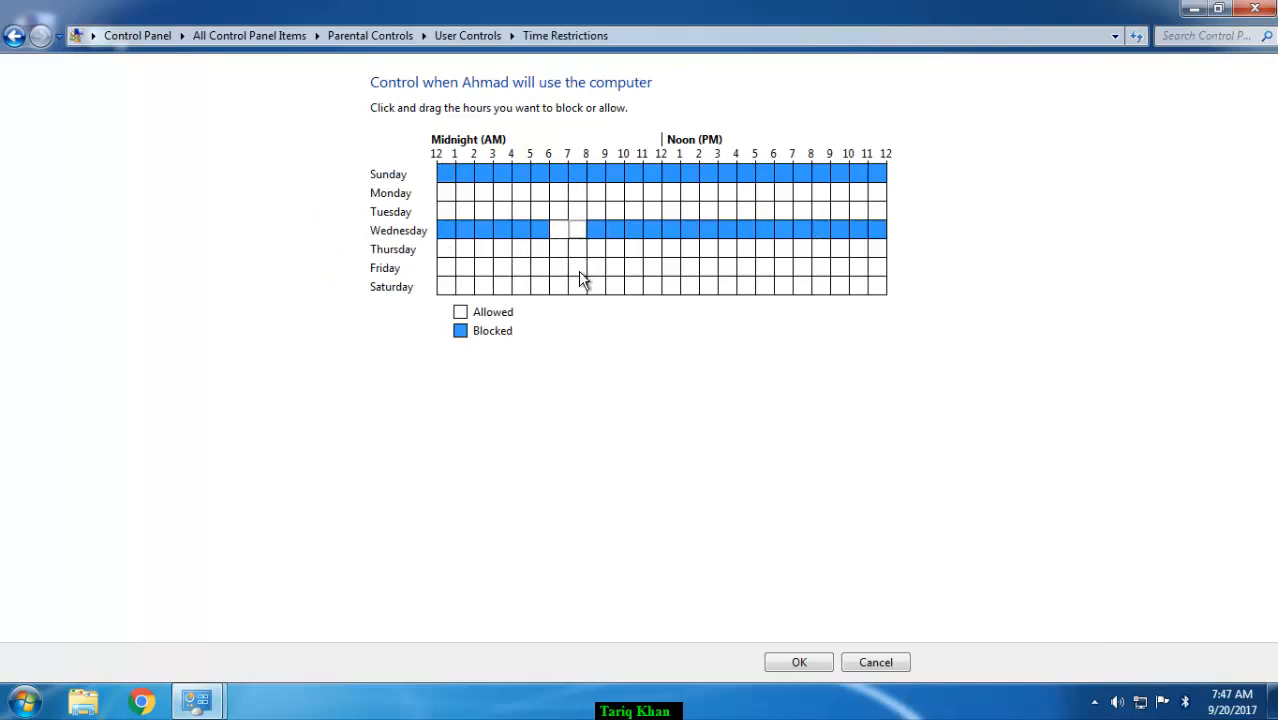
{"action": "left_click", "coordinate": [799, 664]}
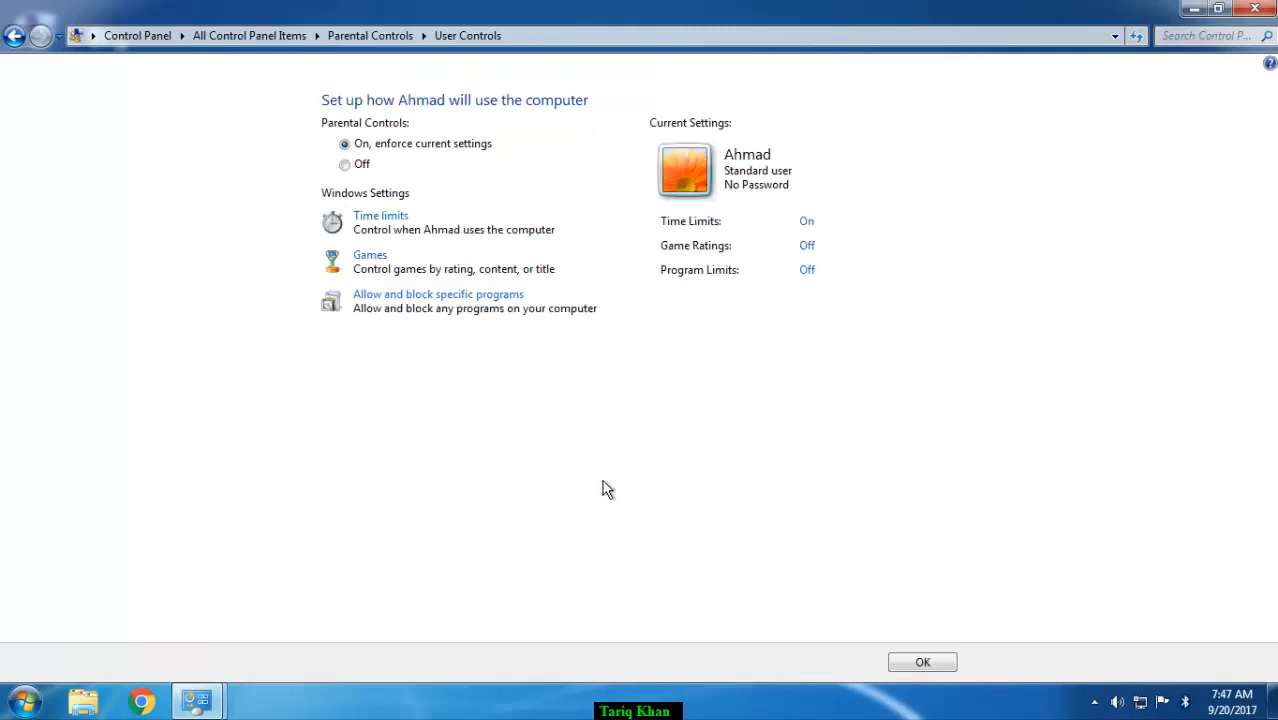
Switch user, log on to the standard user account, and refresh its desktop.
{"action": "left_click", "coordinate": [26, 706]}
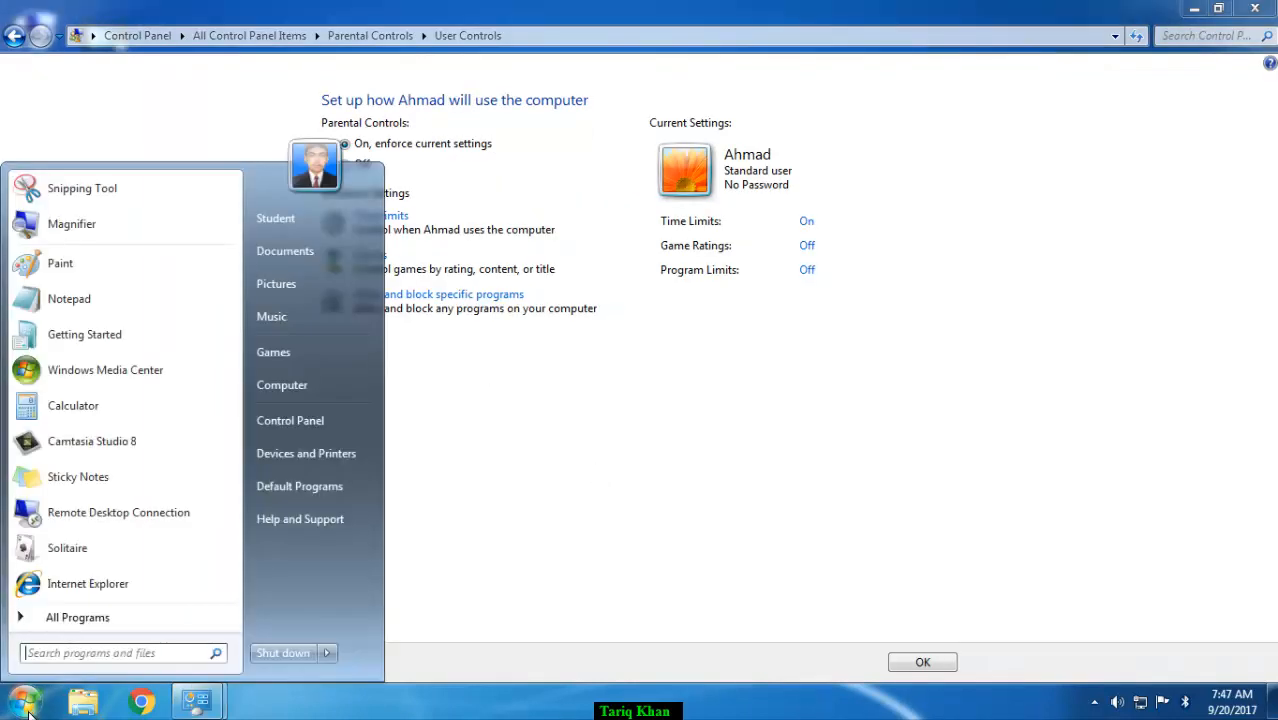
{"action": "left_click", "coordinate": [327, 653]}
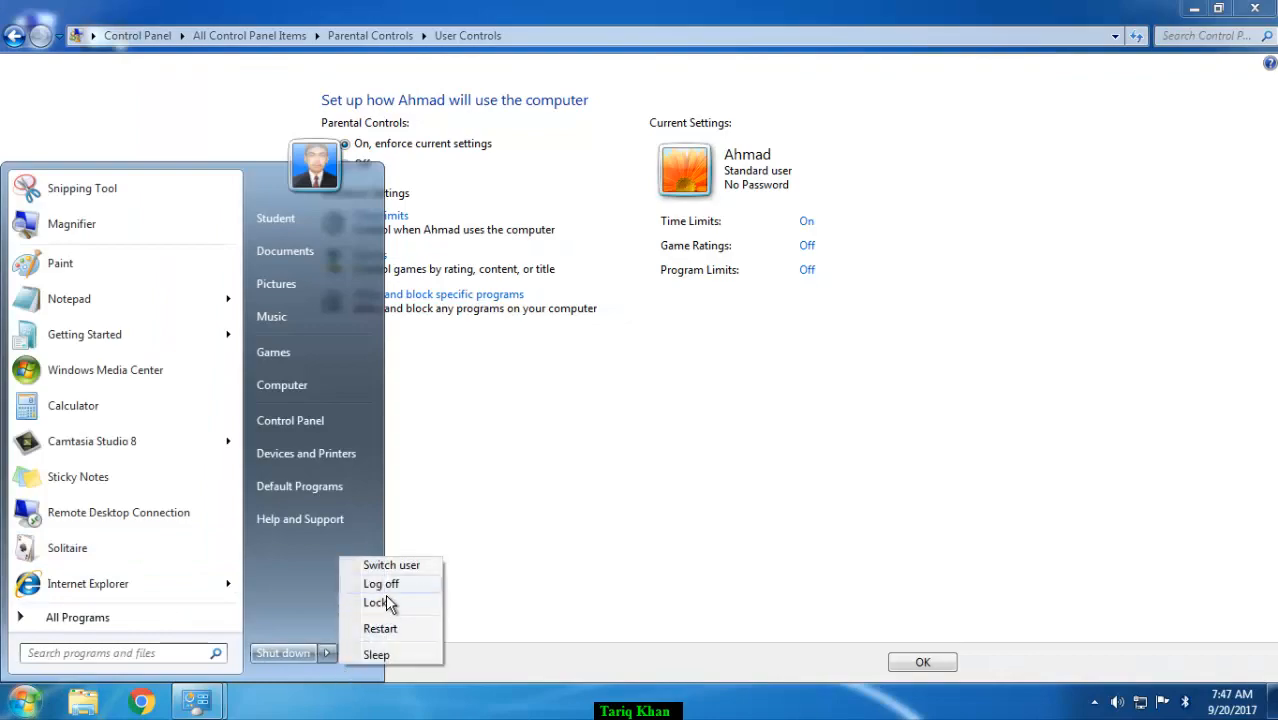
{"action": "left_click", "coordinate": [390, 566]}
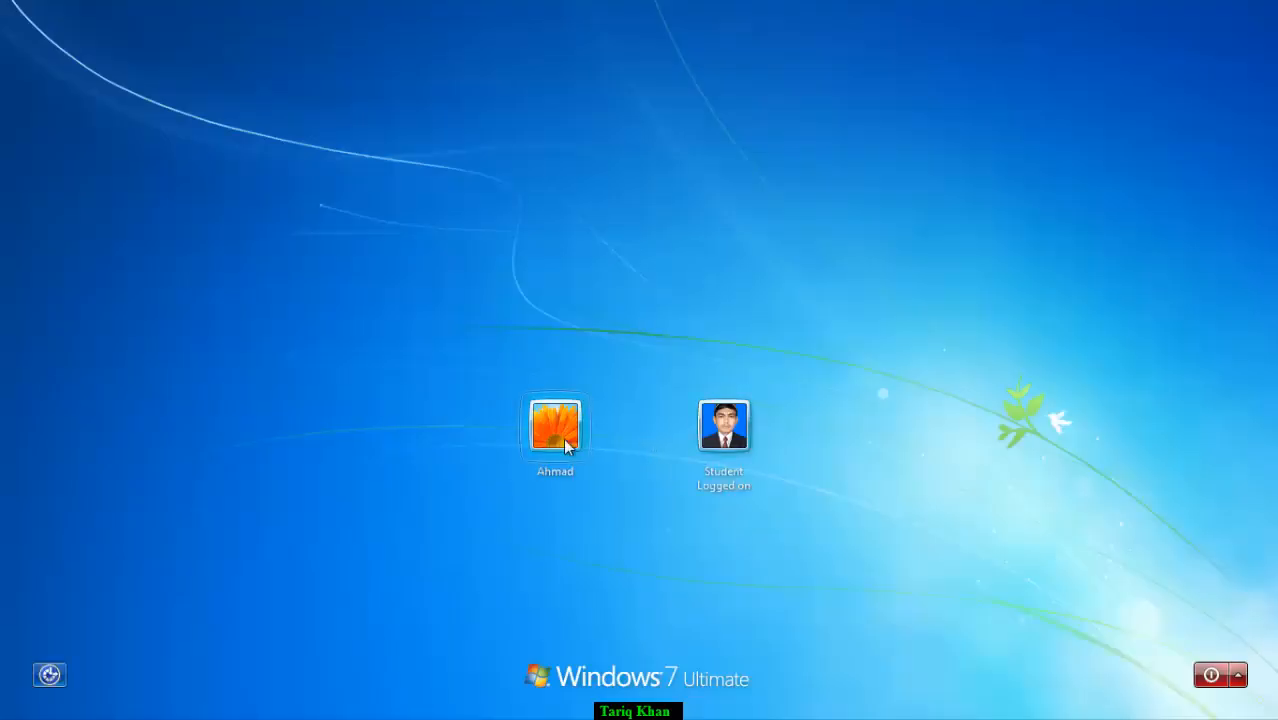
{"action": "left_click", "coordinate": [563, 440]}
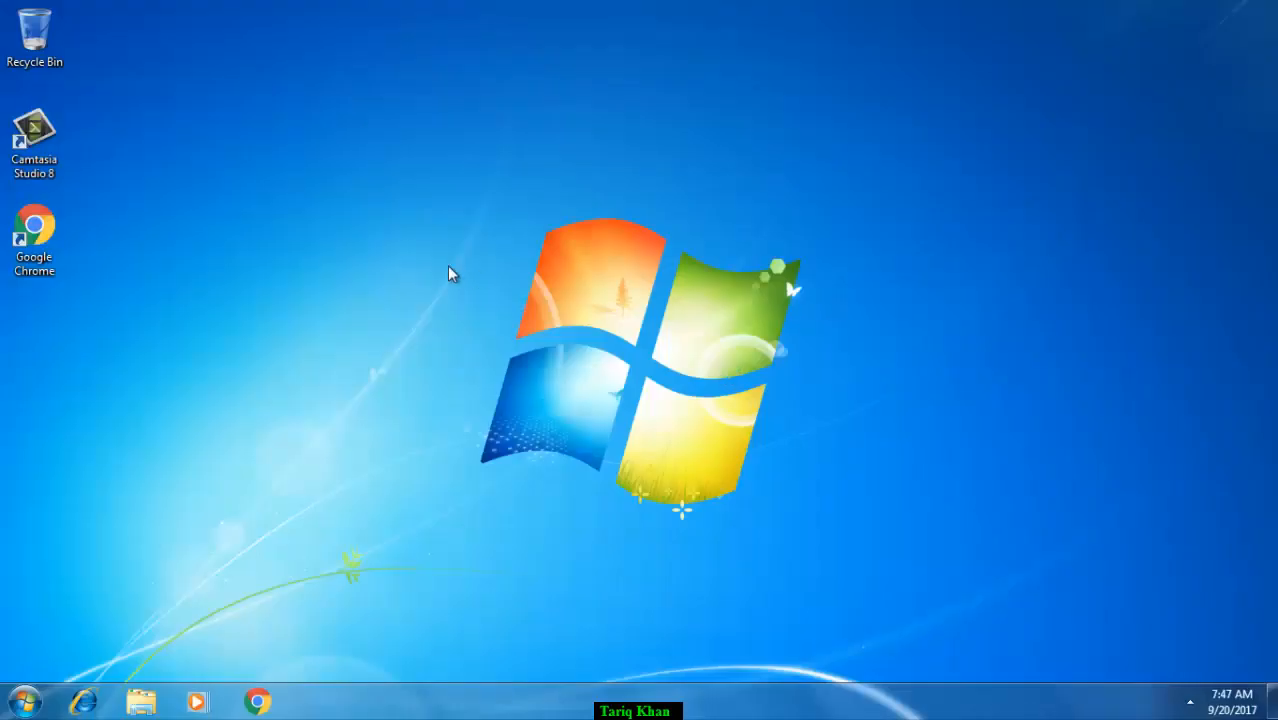
{"action": "right_click", "coordinate": [449, 273]}
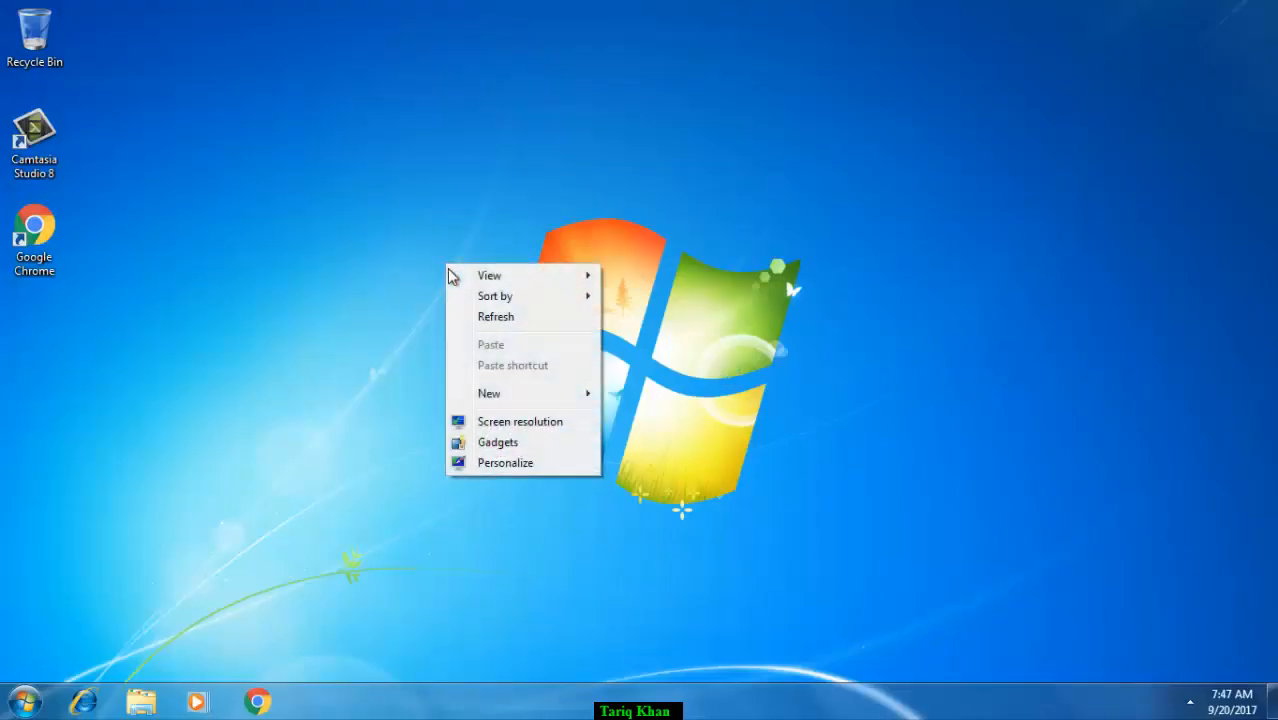
{"action": "left_click", "coordinate": [472, 317]}
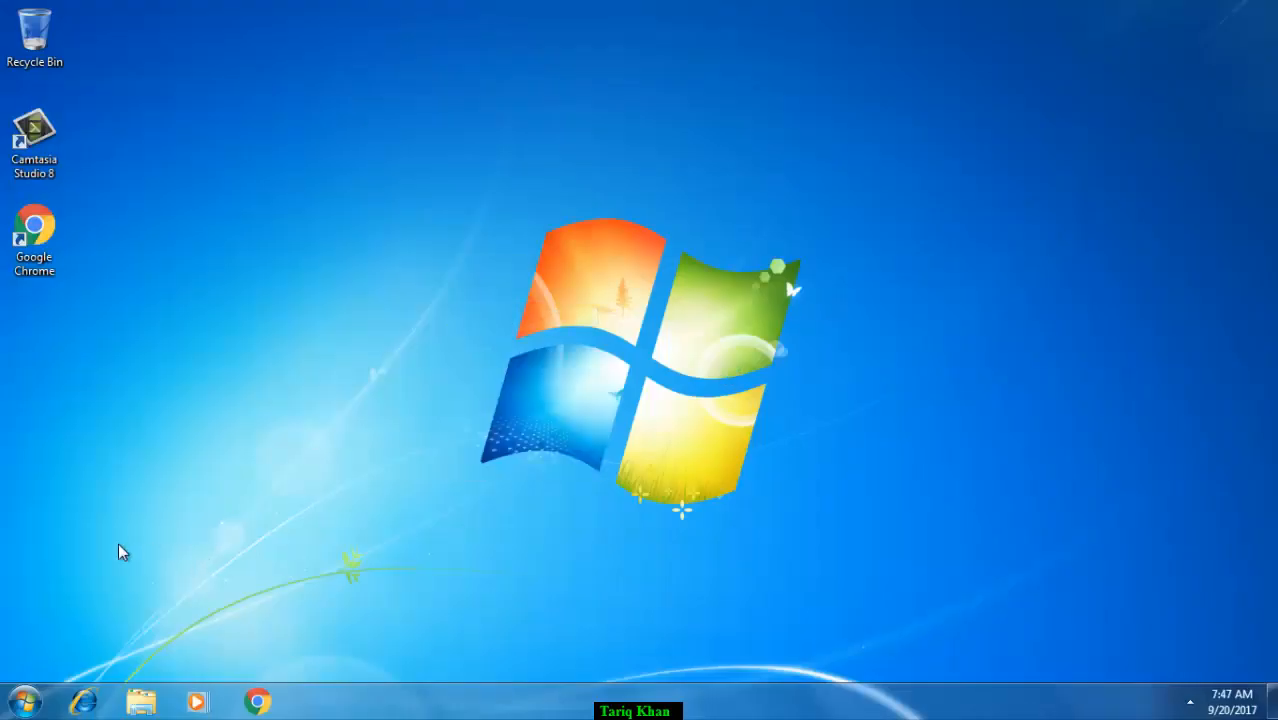
Switch user from the standard account back to Student, entering the Student account password.
{"action": "key", "text": "super"}
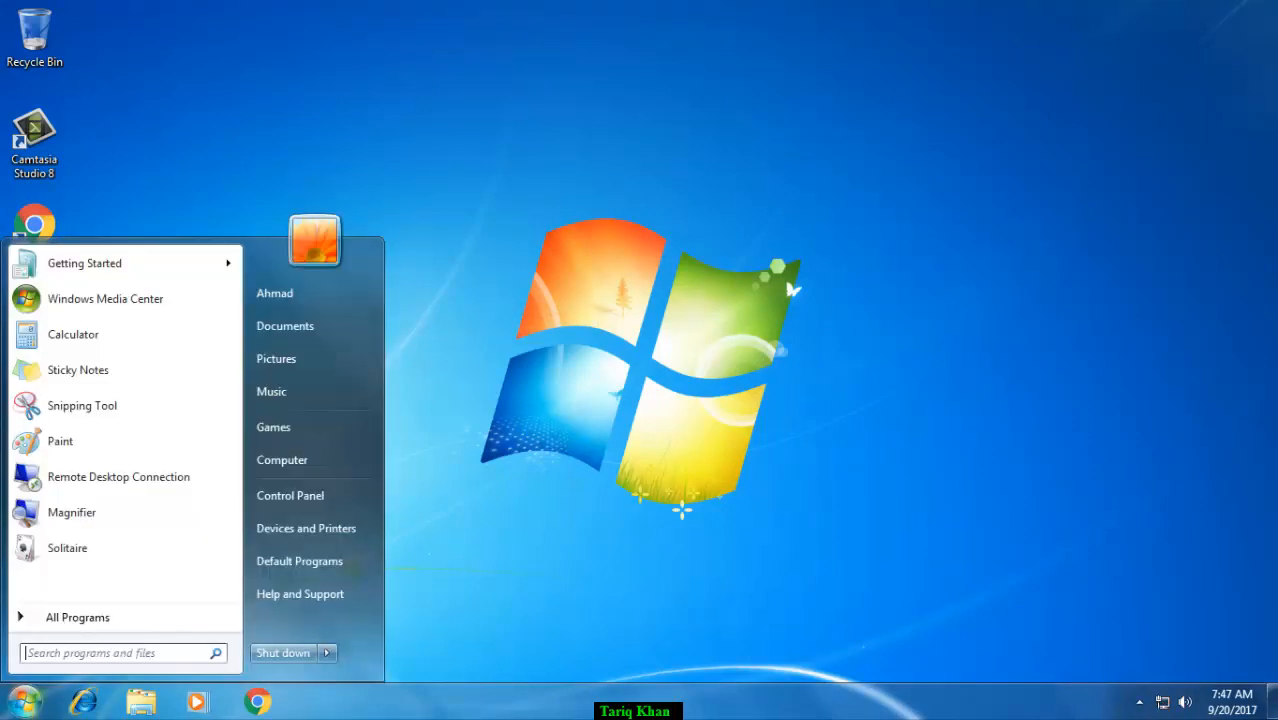
{"action": "left_click", "coordinate": [326, 652]}
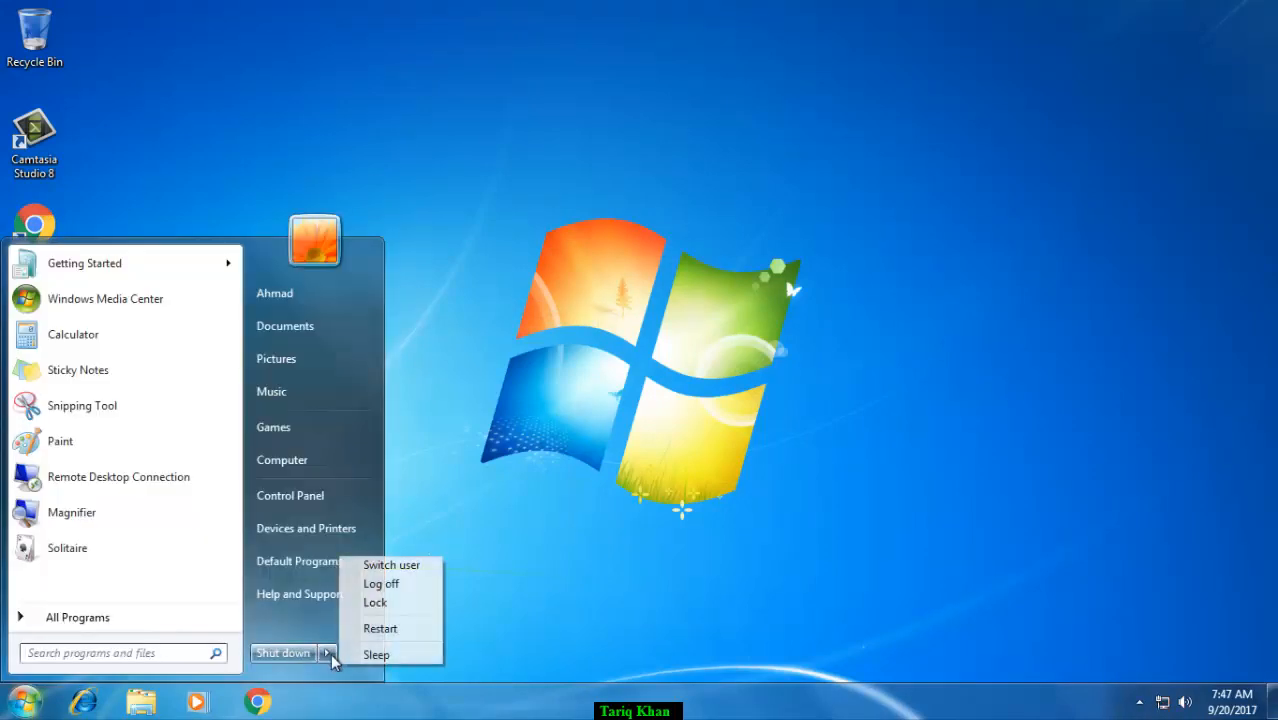
{"action": "left_click", "coordinate": [392, 567]}
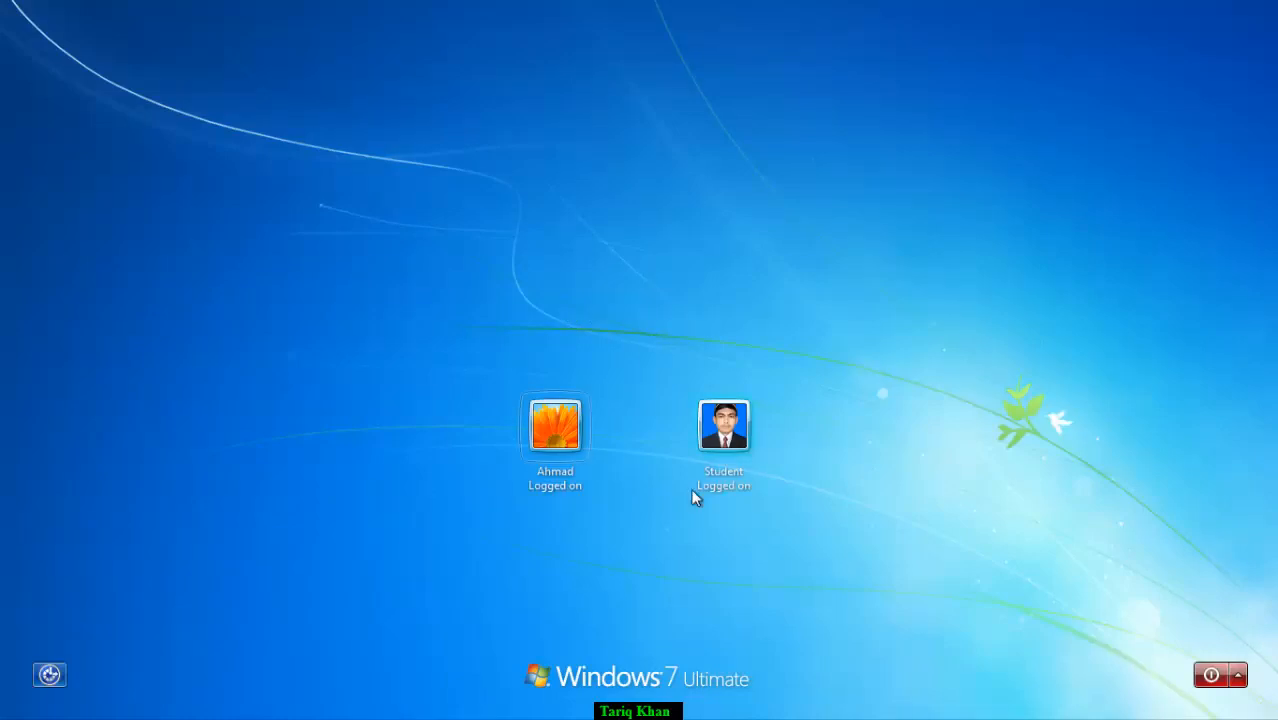
{"action": "left_click", "coordinate": [724, 443]}
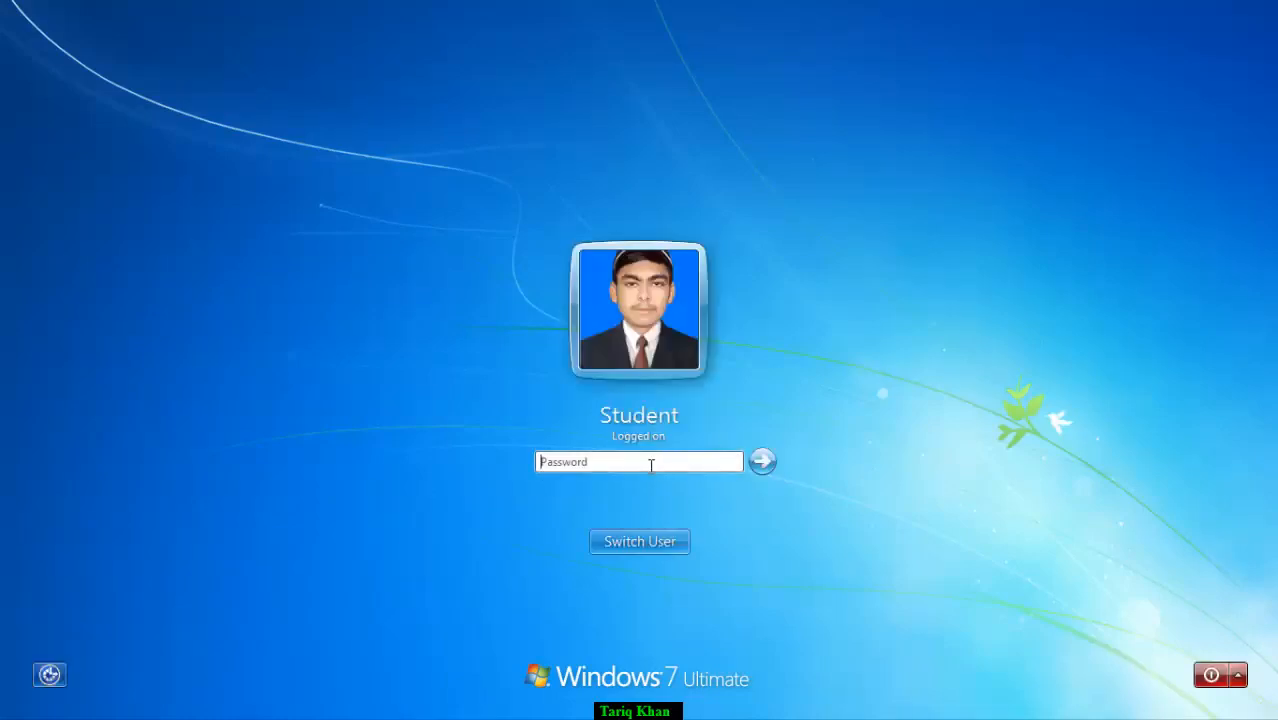
{"action": "type", "text": "••"}
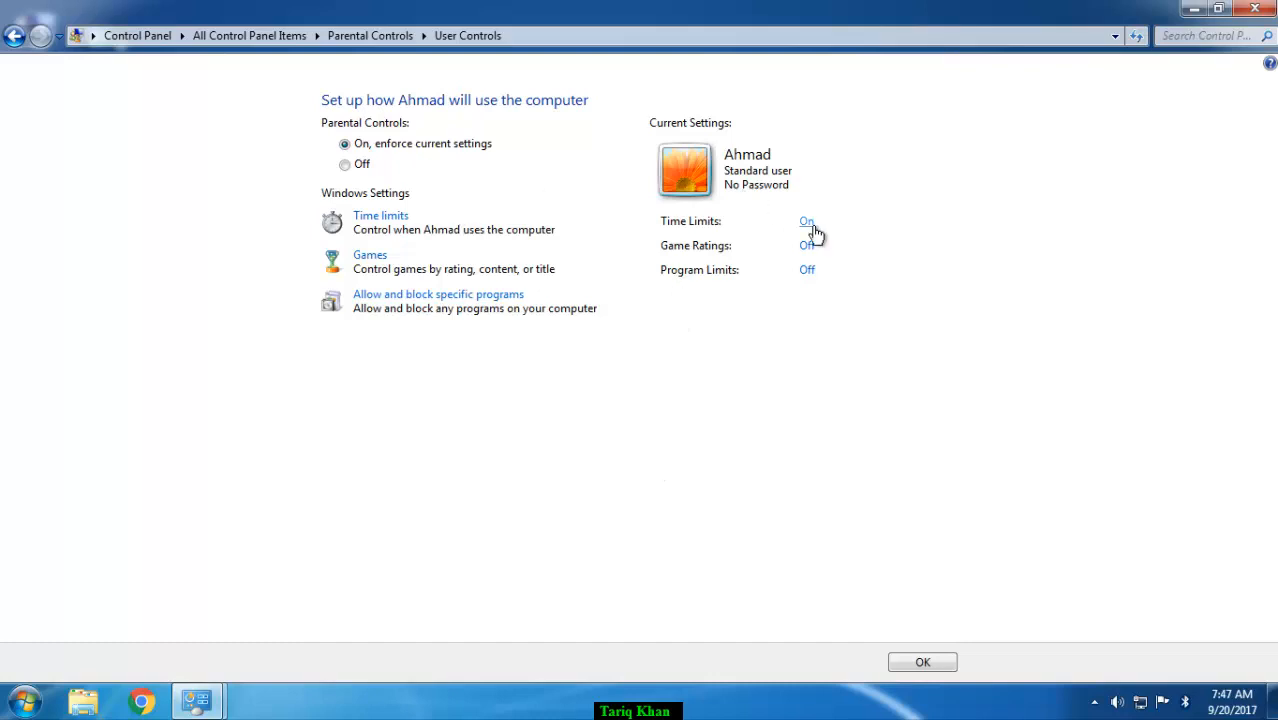
Check today's date and time, then allow all Sunday hours in the standard user's time limits.
{"action": "left_click", "coordinate": [1231, 703]}
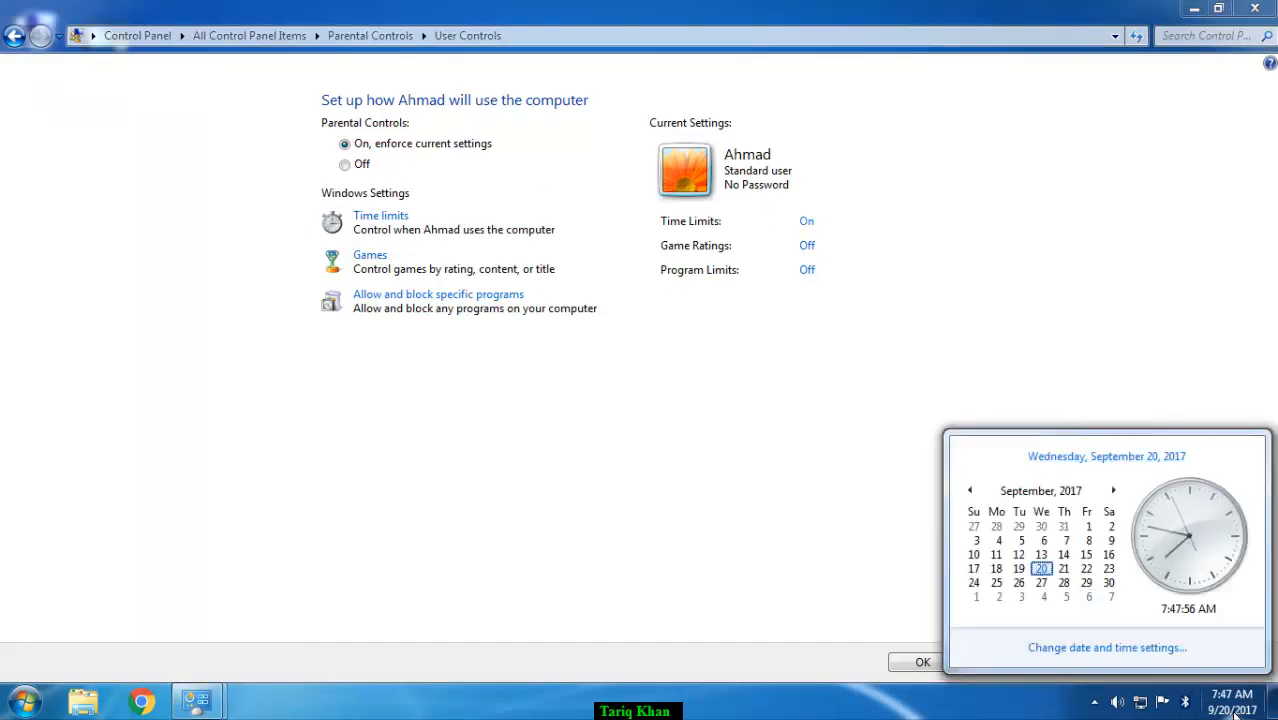
{"action": "left_click", "coordinate": [818, 246]}
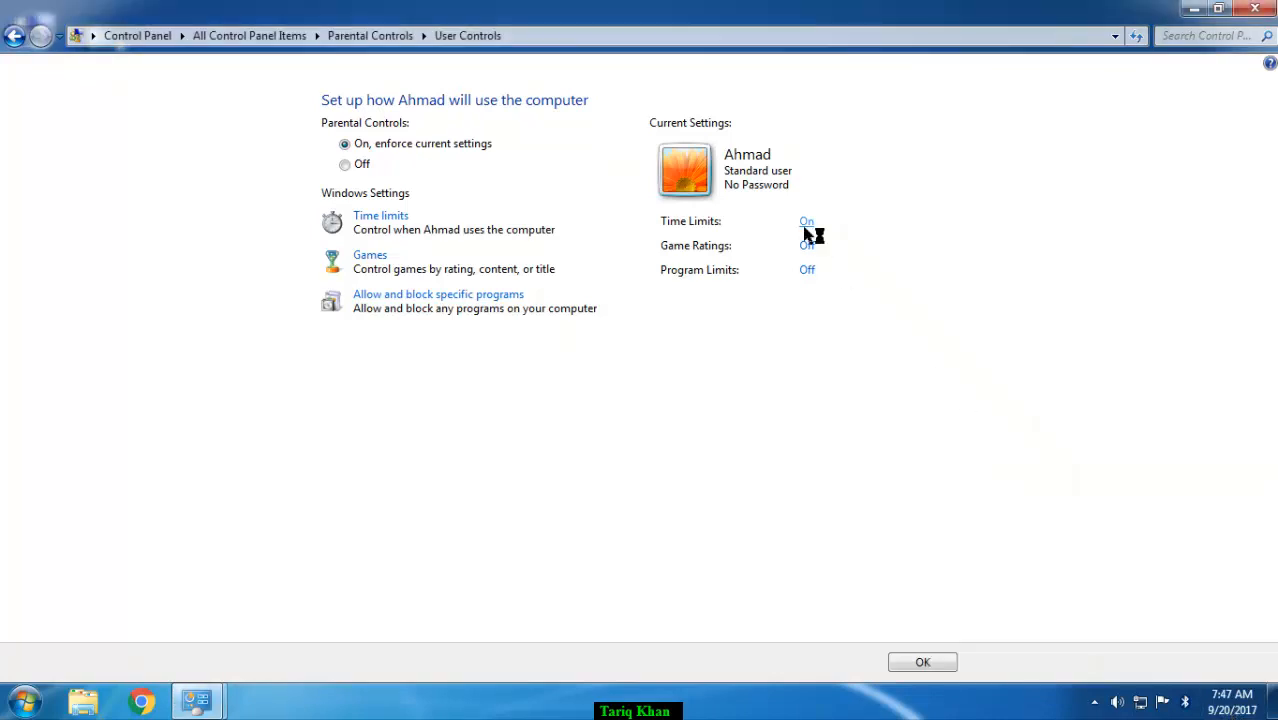
{"action": "left_click", "coordinate": [808, 226]}
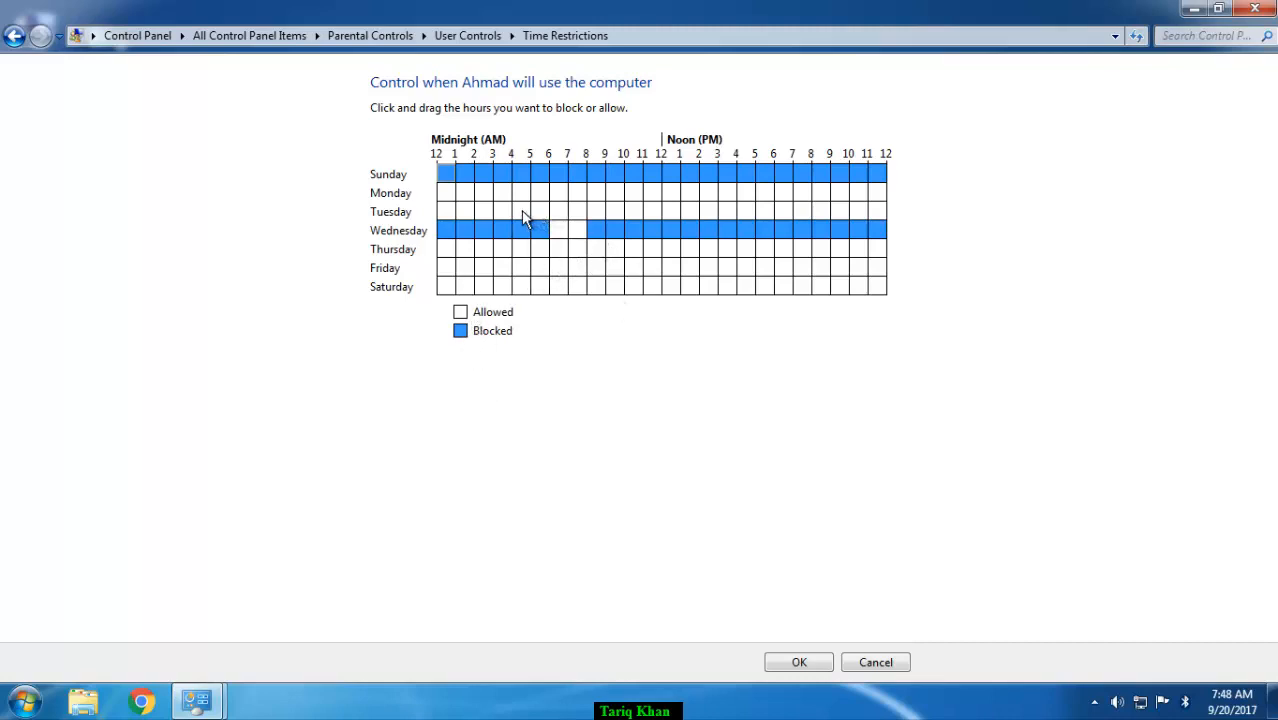
{"action": "left_click_drag", "start_coordinate": [445, 174], "coordinate": [893, 200]}
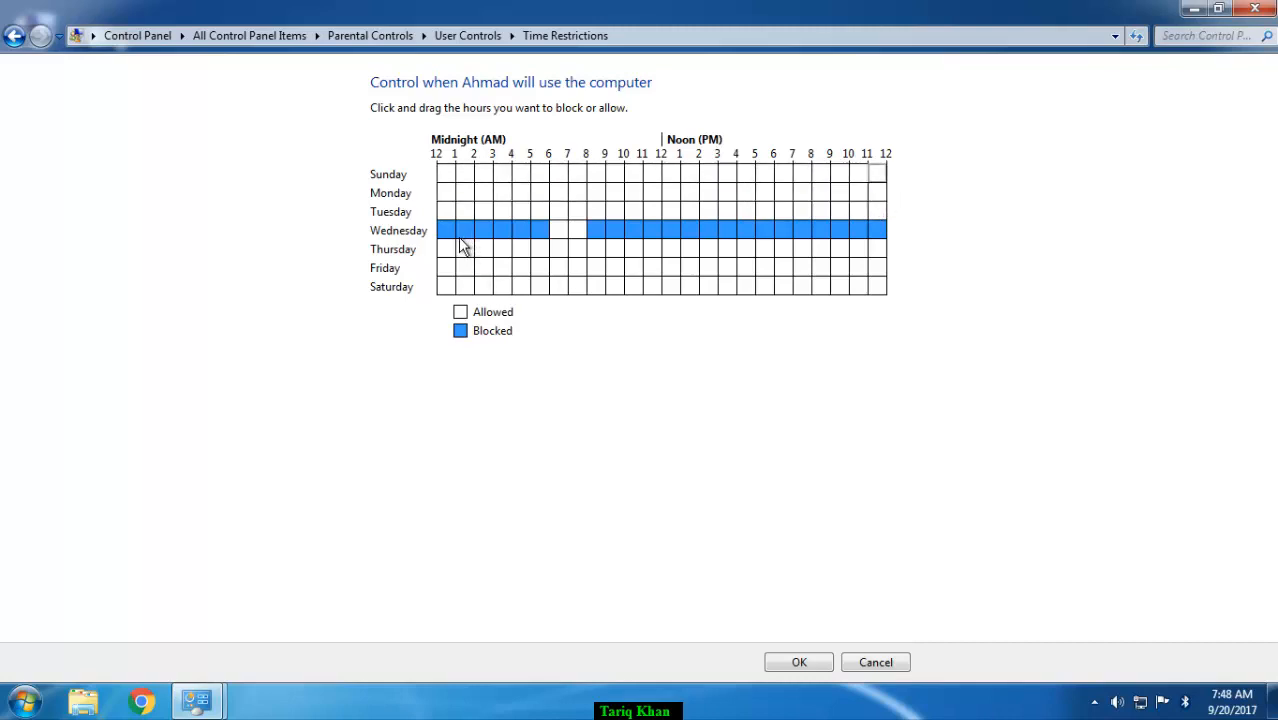
Allow all Wednesday hours, try blocking 5 AM to noon on every day and clear that block, and save the time limits.
{"action": "left_click_drag", "start_coordinate": [452, 235], "coordinate": [921, 235]}
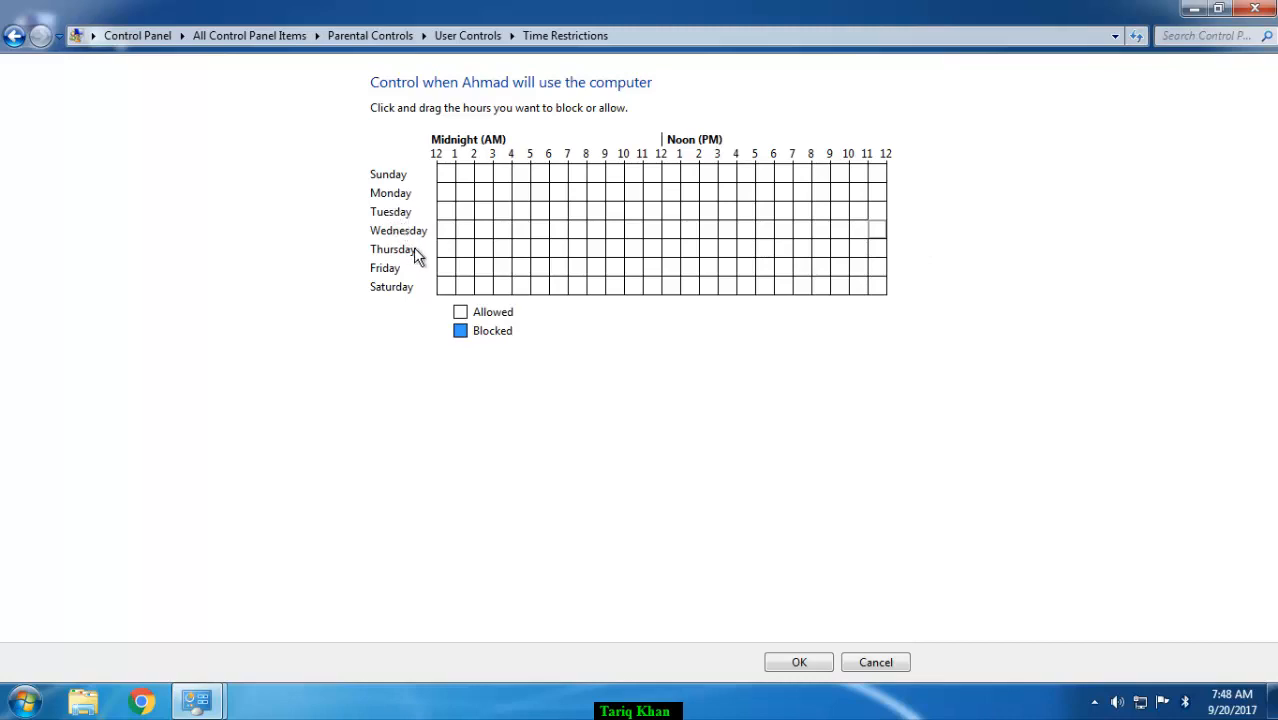
{"action": "left_click_drag", "start_coordinate": [539, 174], "coordinate": [665, 314]}
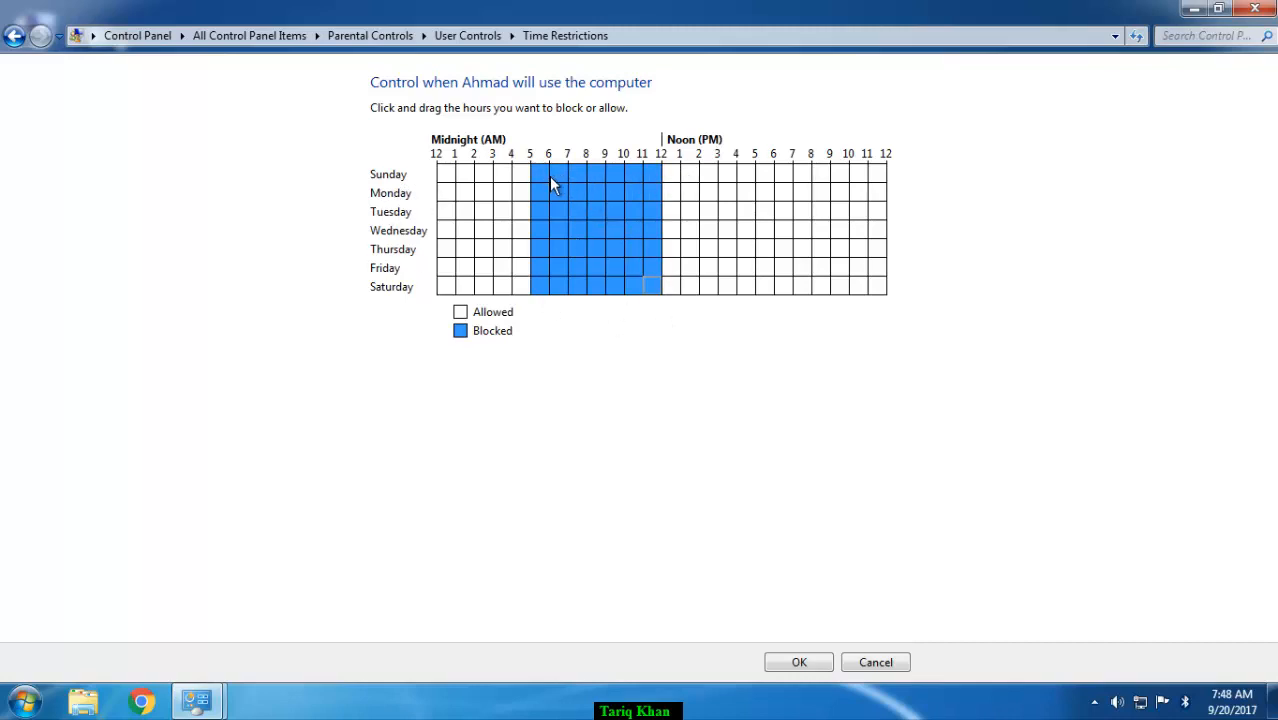
{"action": "left_click_drag", "start_coordinate": [549, 176], "coordinate": [666, 296]}
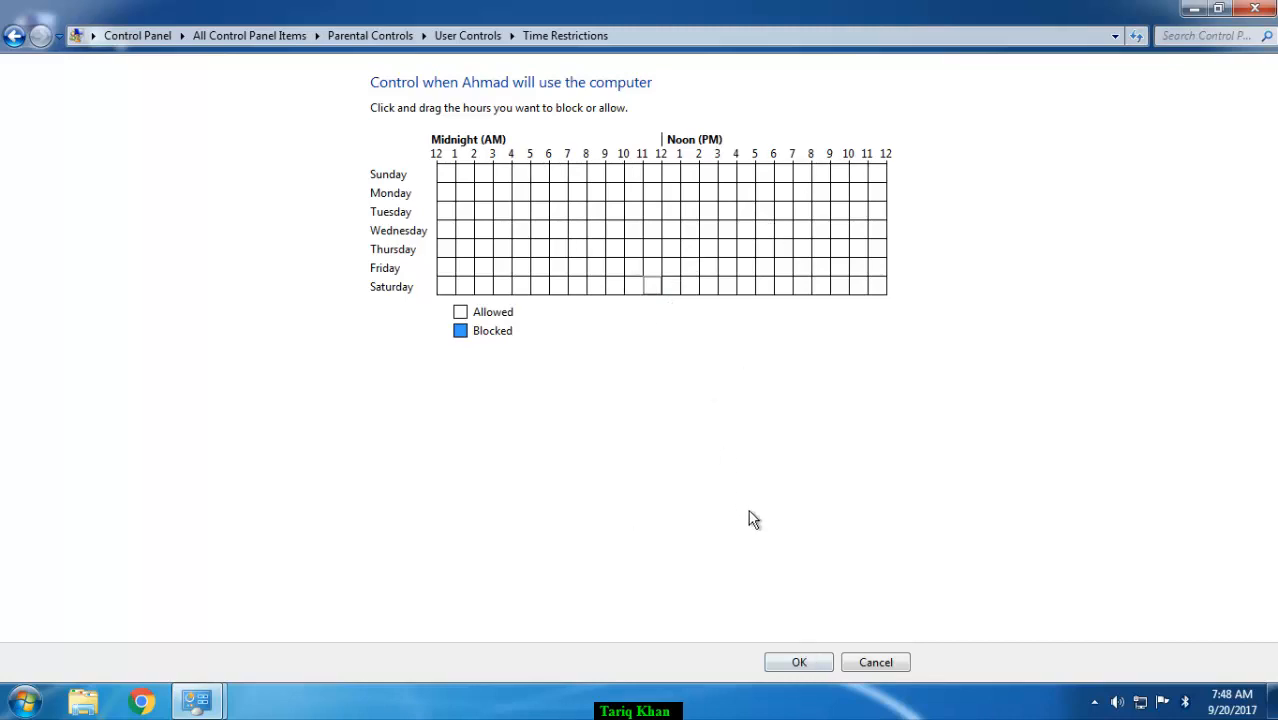
{"action": "left_click", "coordinate": [796, 666]}
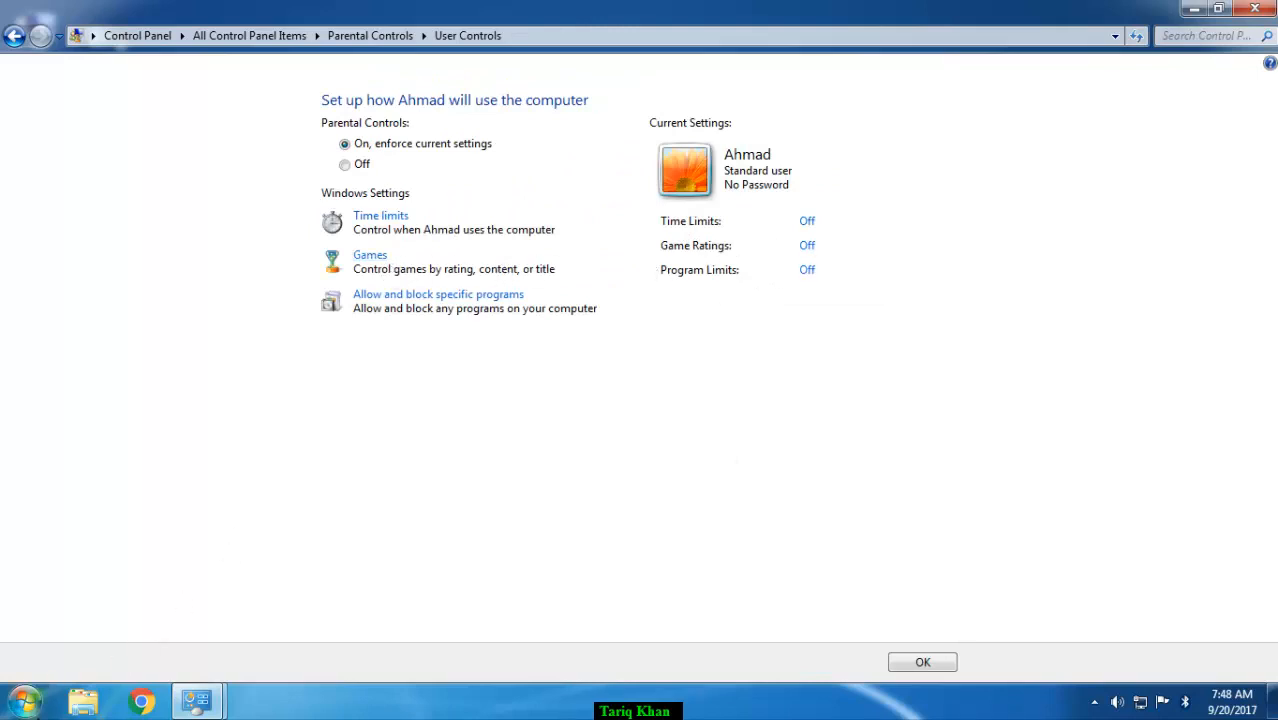
Open the Games folder to review the installed games, and close it.
{"action": "left_click", "coordinate": [24, 701]}
{"action": "left_click", "coordinate": [292, 374]}
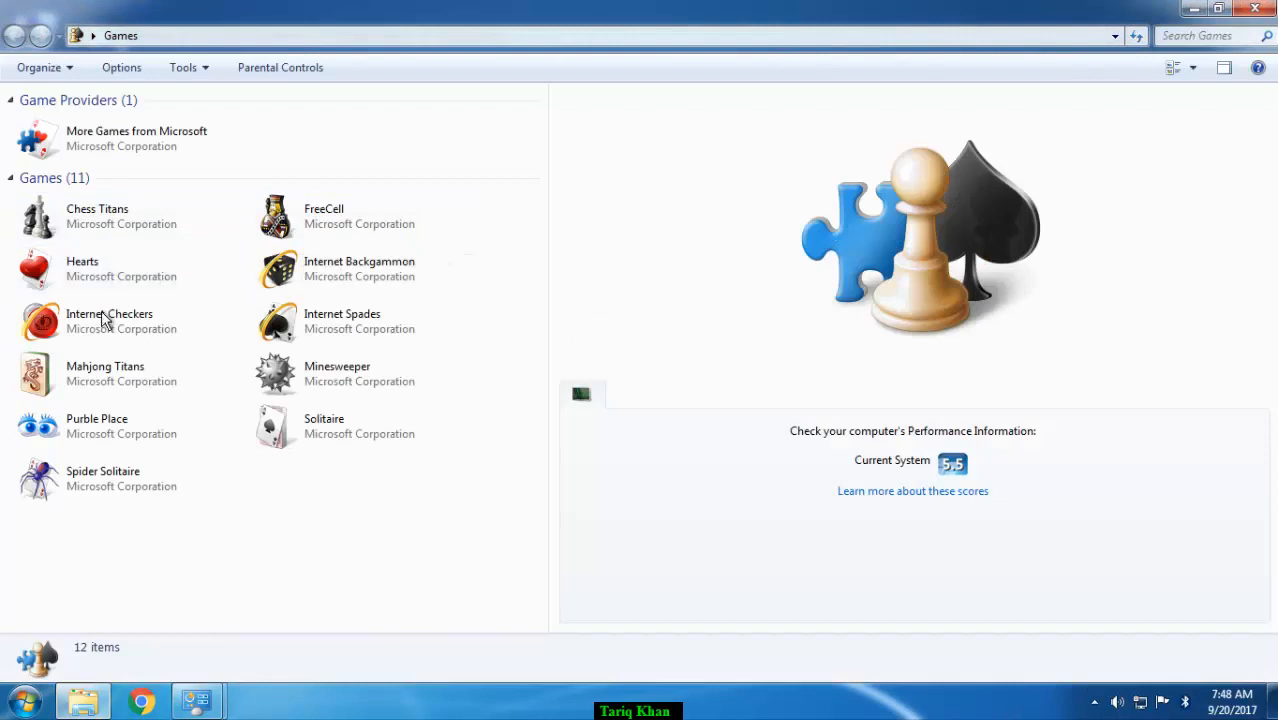
{"action": "left_click", "coordinate": [1255, 8]}
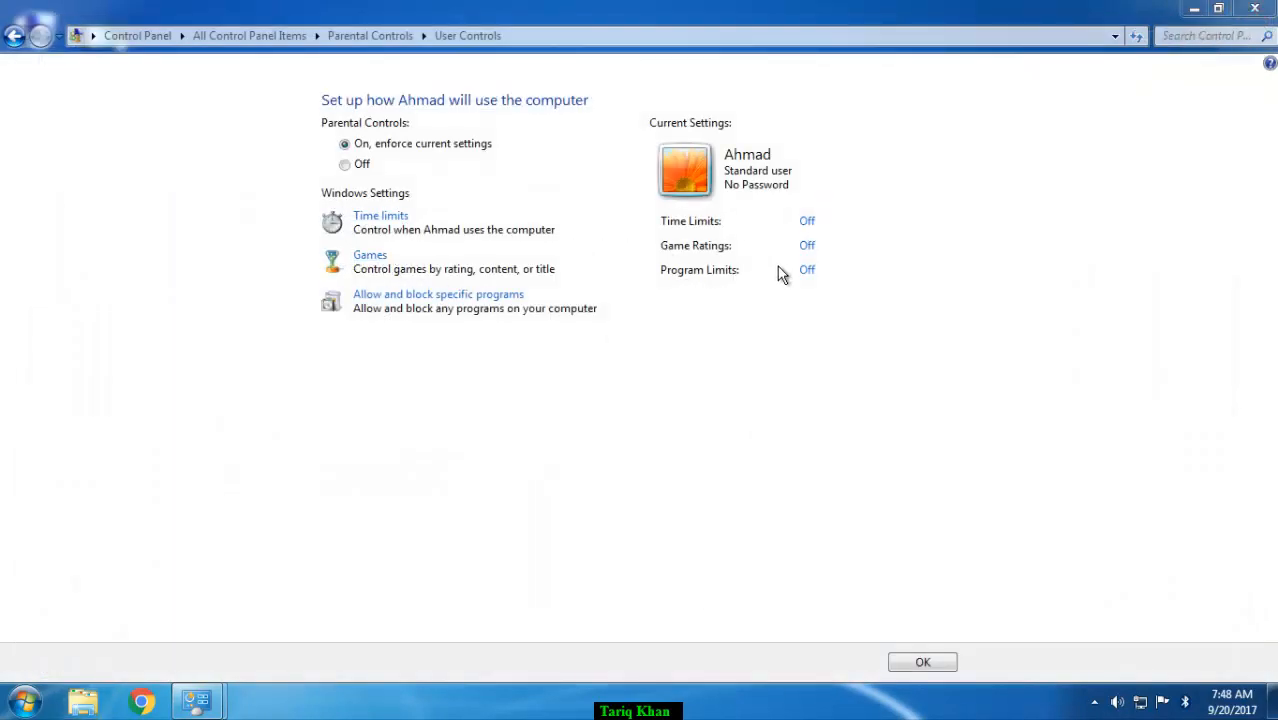
Open the standard user's game controls, try disallowing all games, and set game playing back to Yes.
{"action": "left_click", "coordinate": [810, 249]}
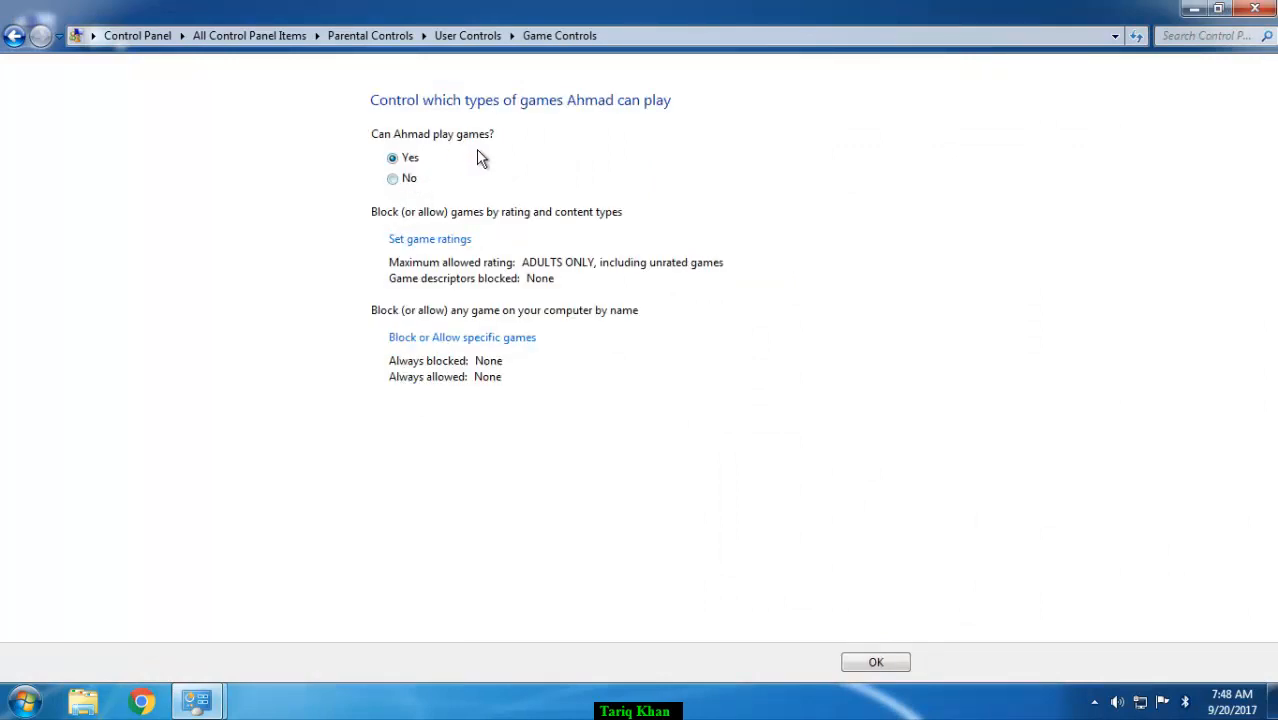
{"action": "left_click", "coordinate": [409, 182]}
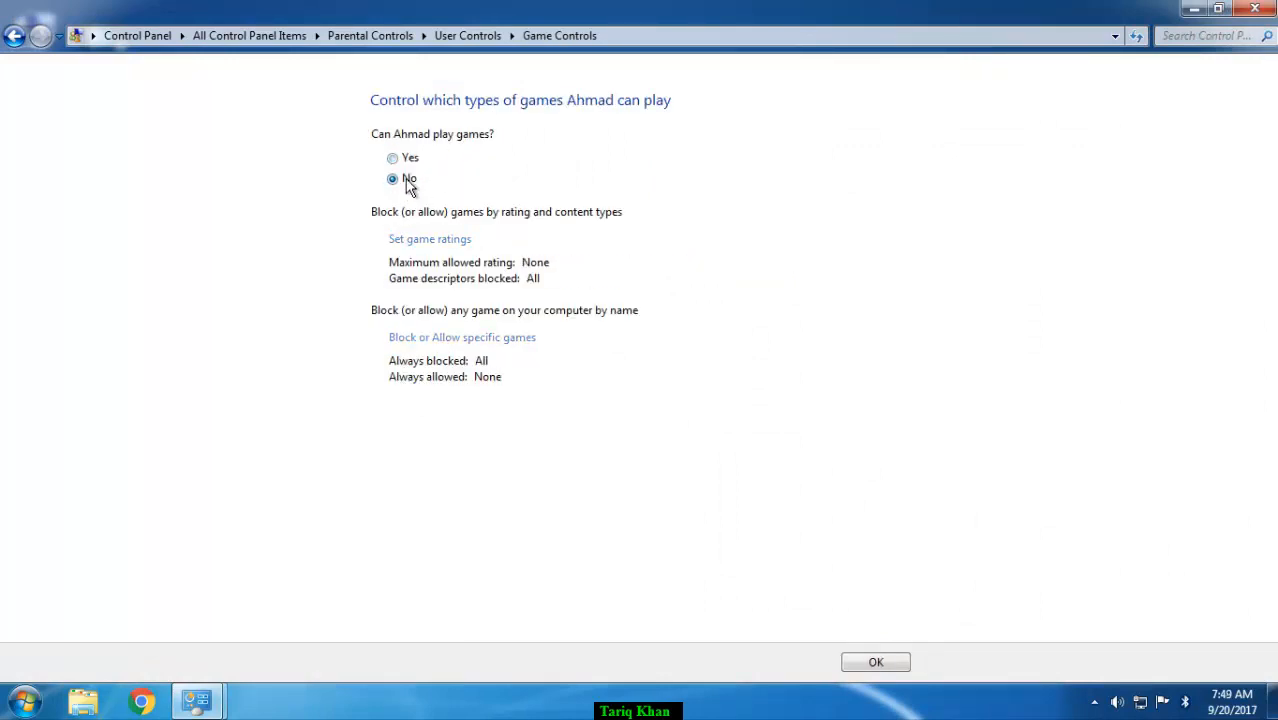
{"action": "key", "text": "Up"}
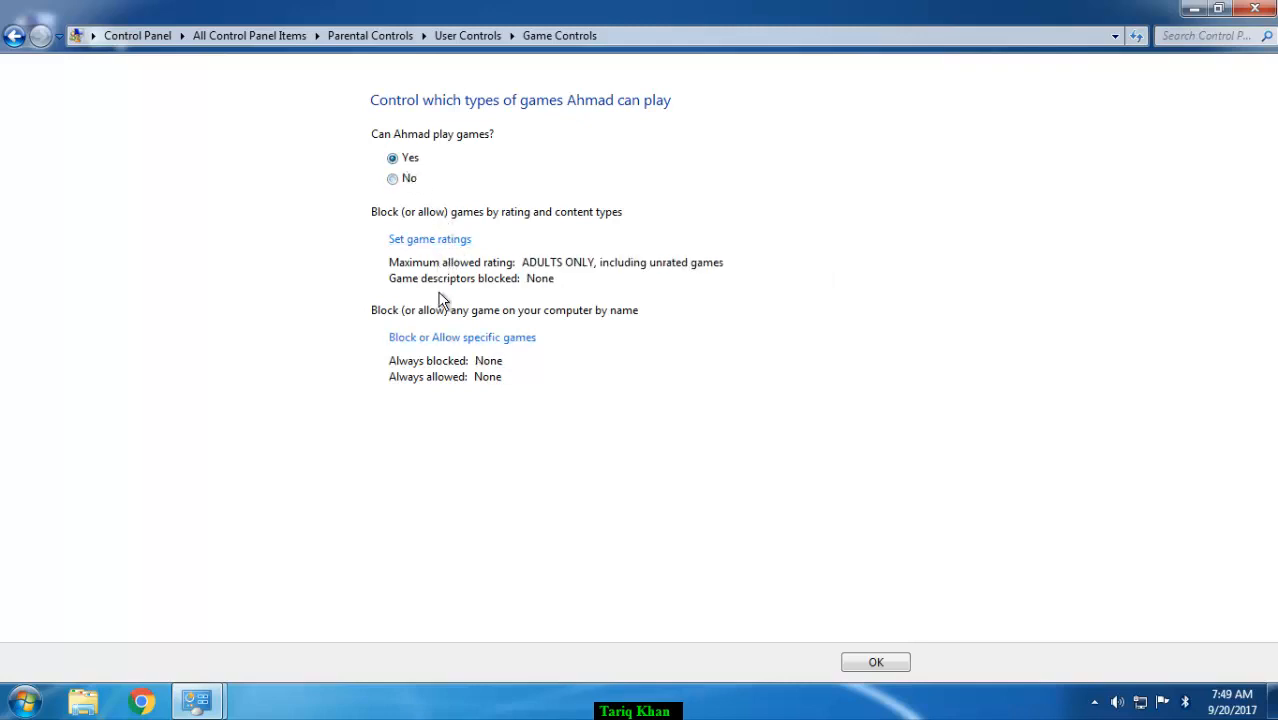
Always block Chess Titans, FreeCell, Hearts, Internet Backgammon, Internet Spades, Mahjong Titans, More Games from Microsoft, Purble Place and Solitaire; always allow Spider Solitaire.
{"action": "left_click", "coordinate": [476, 340]}
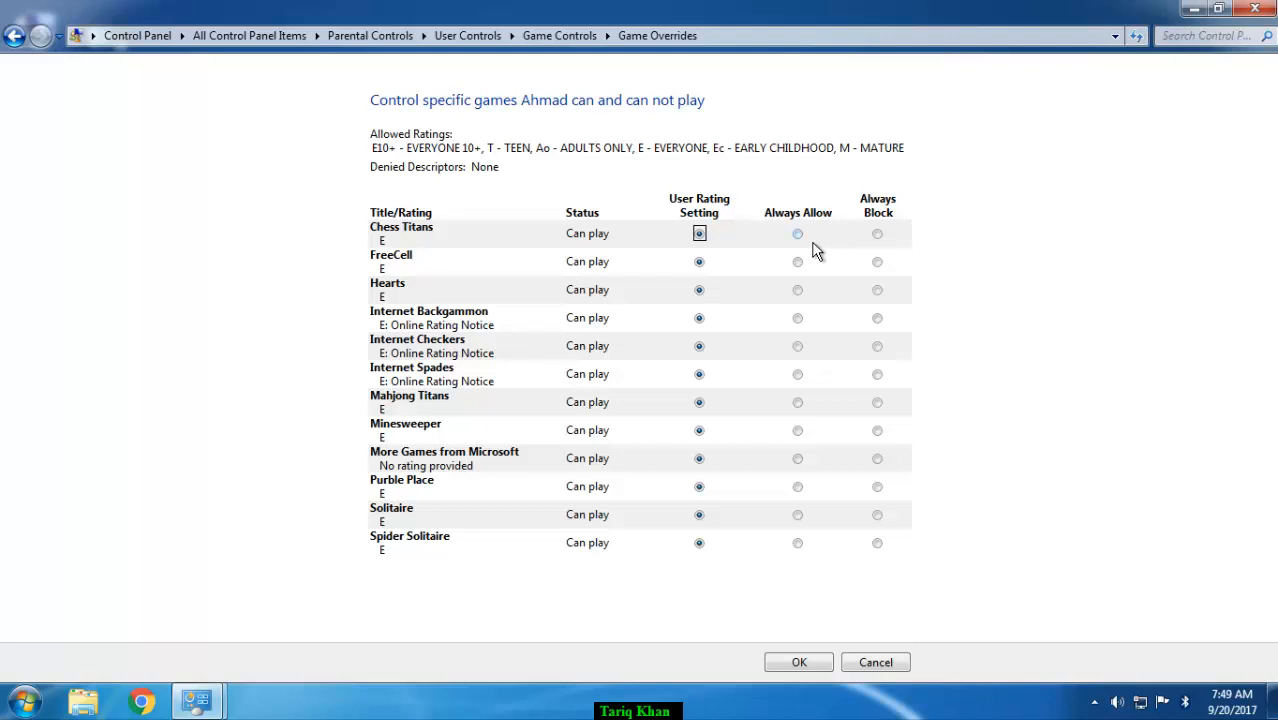
{"action": "left_click", "coordinate": [885, 240]}
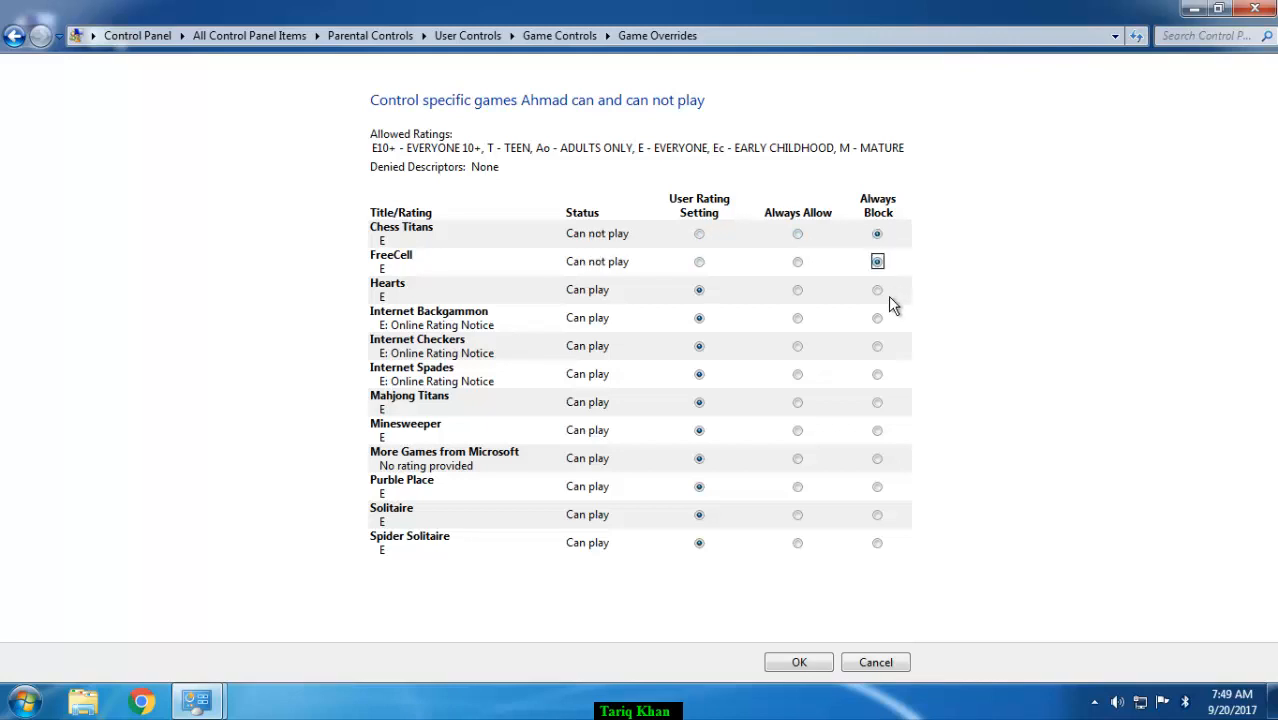
{"action": "left_click", "coordinate": [880, 320]}
{"action": "left_click", "coordinate": [887, 378]}
{"action": "left_click", "coordinate": [887, 410]}
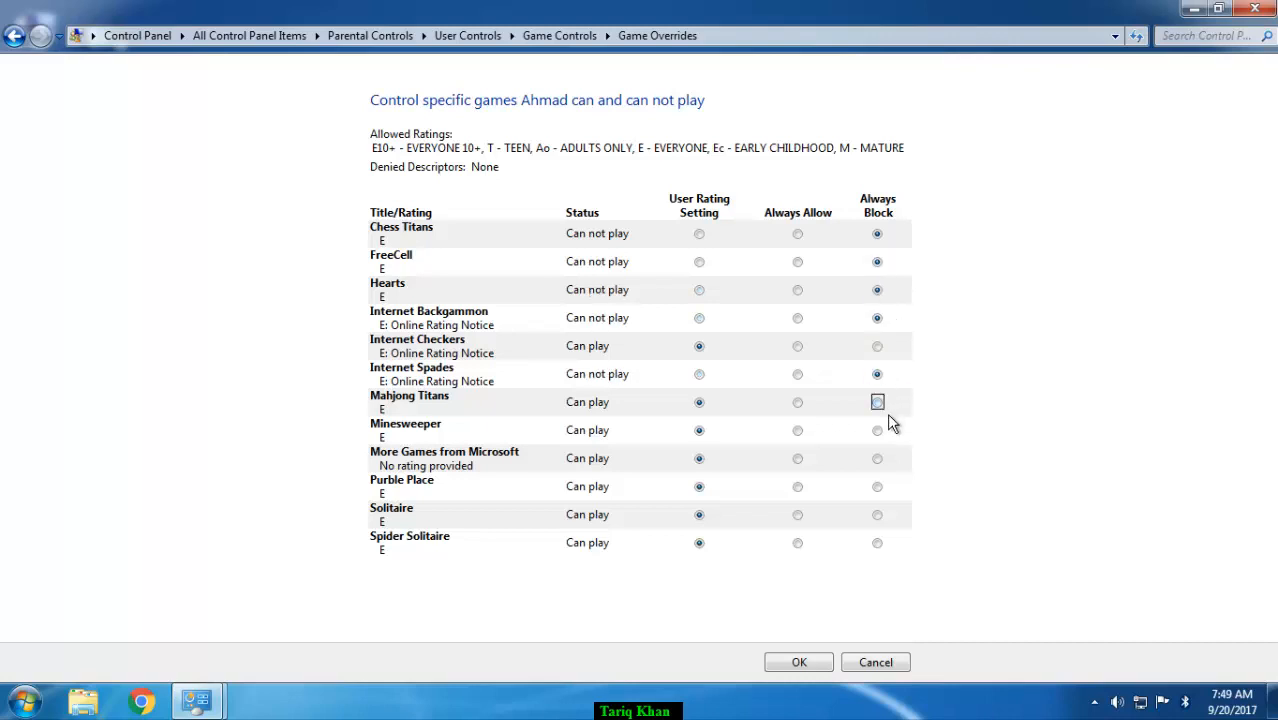
{"action": "left_click", "coordinate": [888, 438]}
{"action": "left_click", "coordinate": [890, 462]}
{"action": "left_click", "coordinate": [888, 492]}
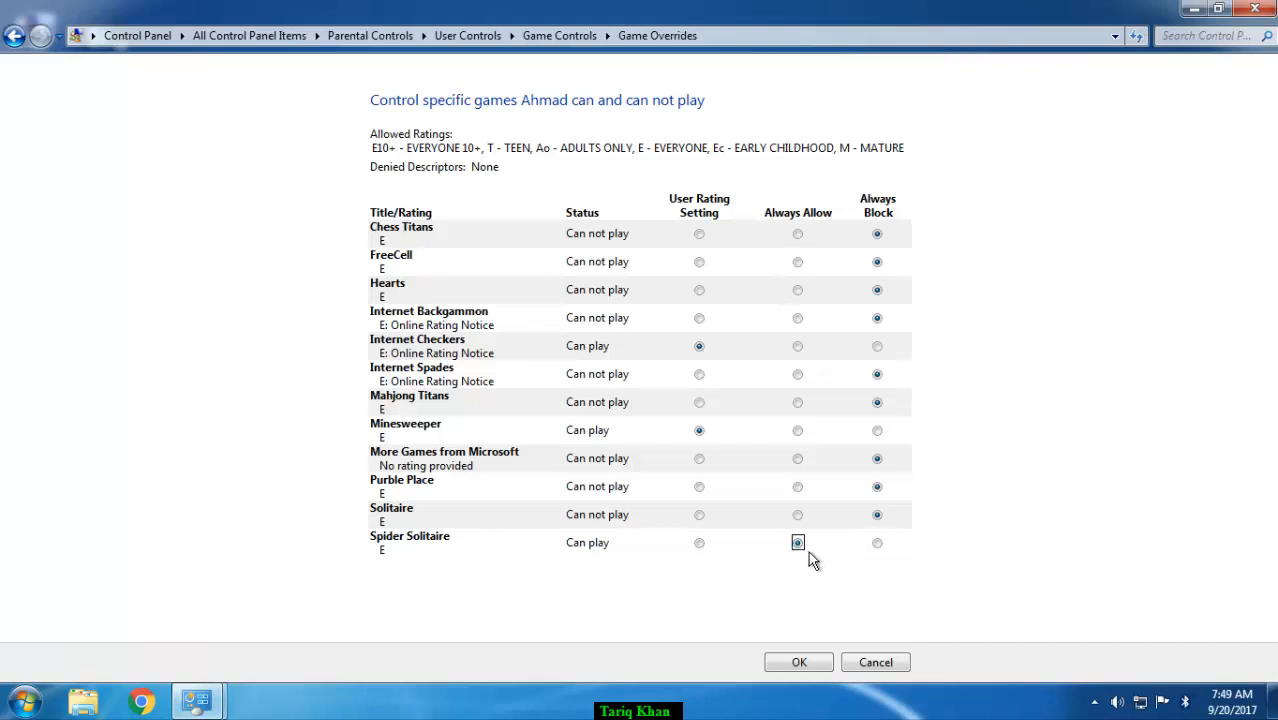
{"action": "left_click", "coordinate": [801, 676]}
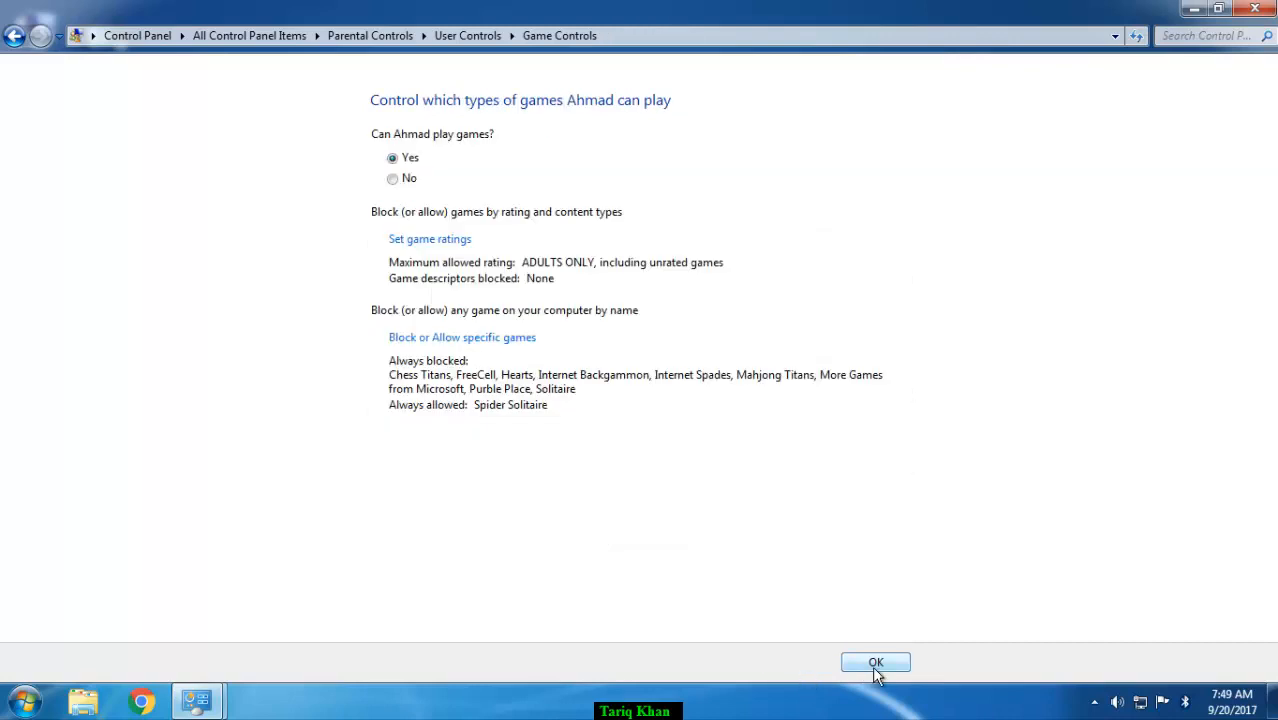
{"action": "left_click", "coordinate": [872, 664]}
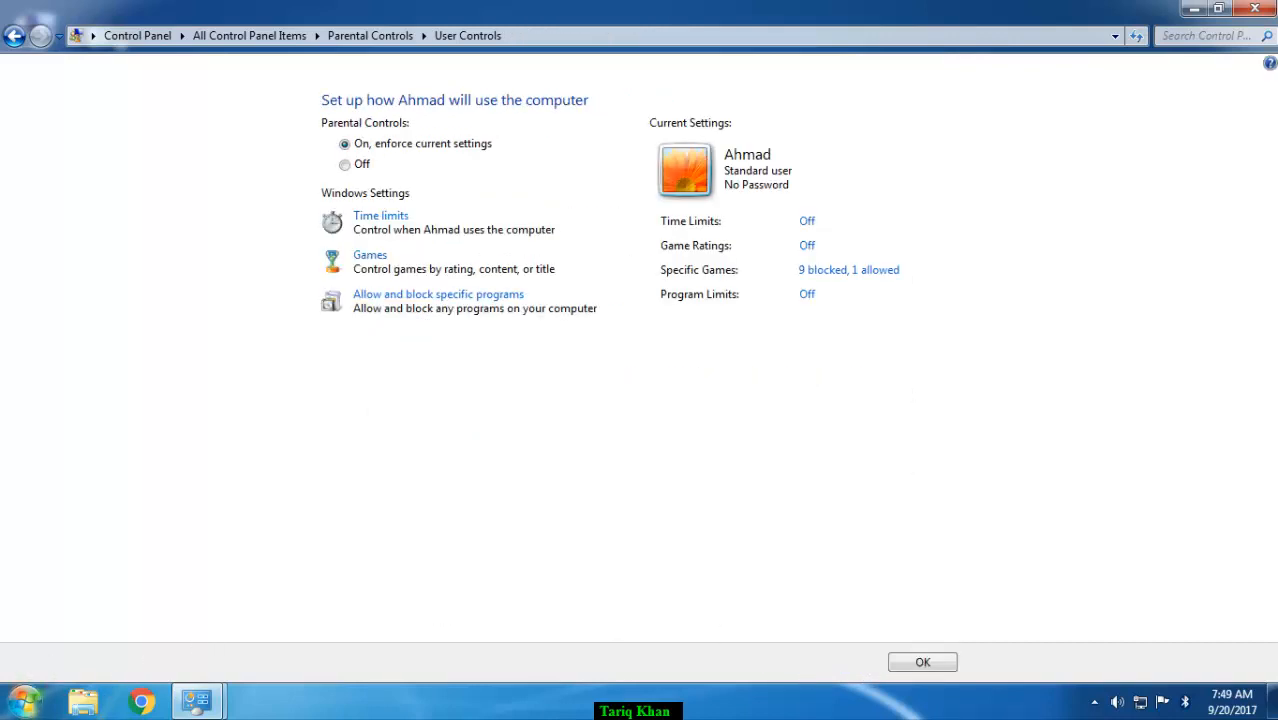
Switch user from Student and log on to the standard user account.
{"action": "left_click", "coordinate": [24, 702]}
{"action": "left_click", "coordinate": [645, 450]}
{"action": "left_click", "coordinate": [25, 701]}
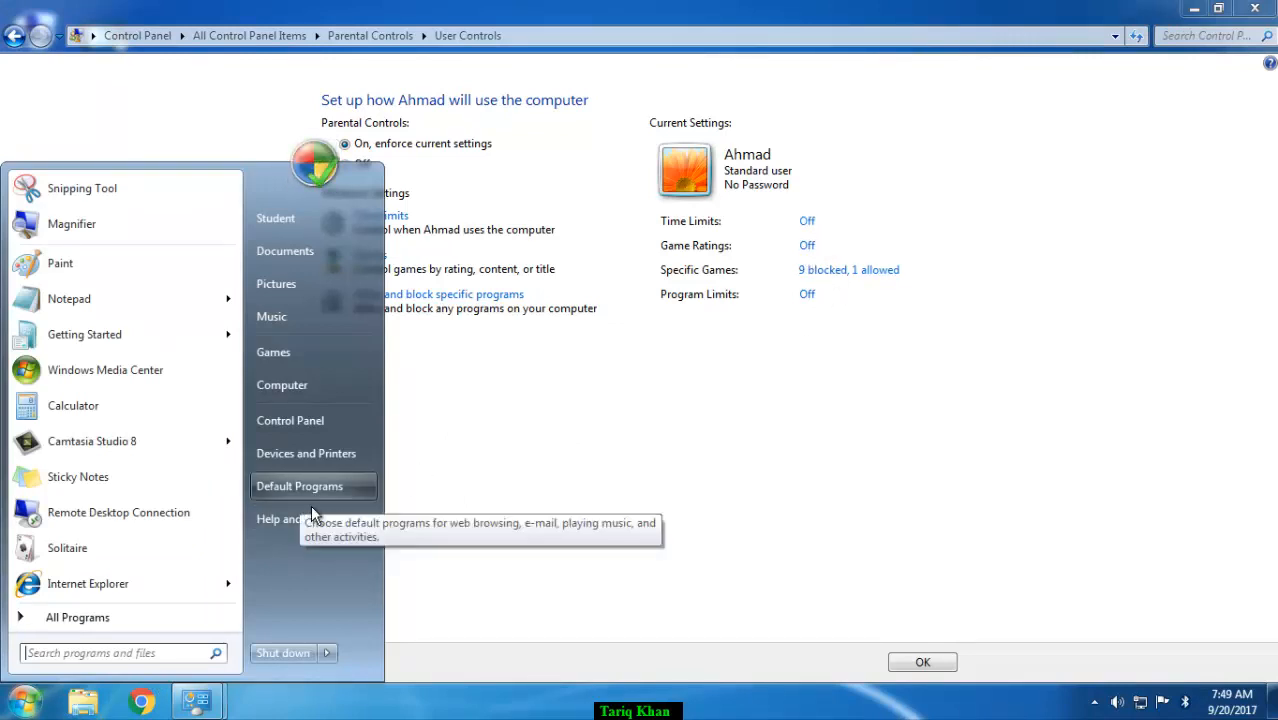
{"action": "left_click", "coordinate": [333, 654]}
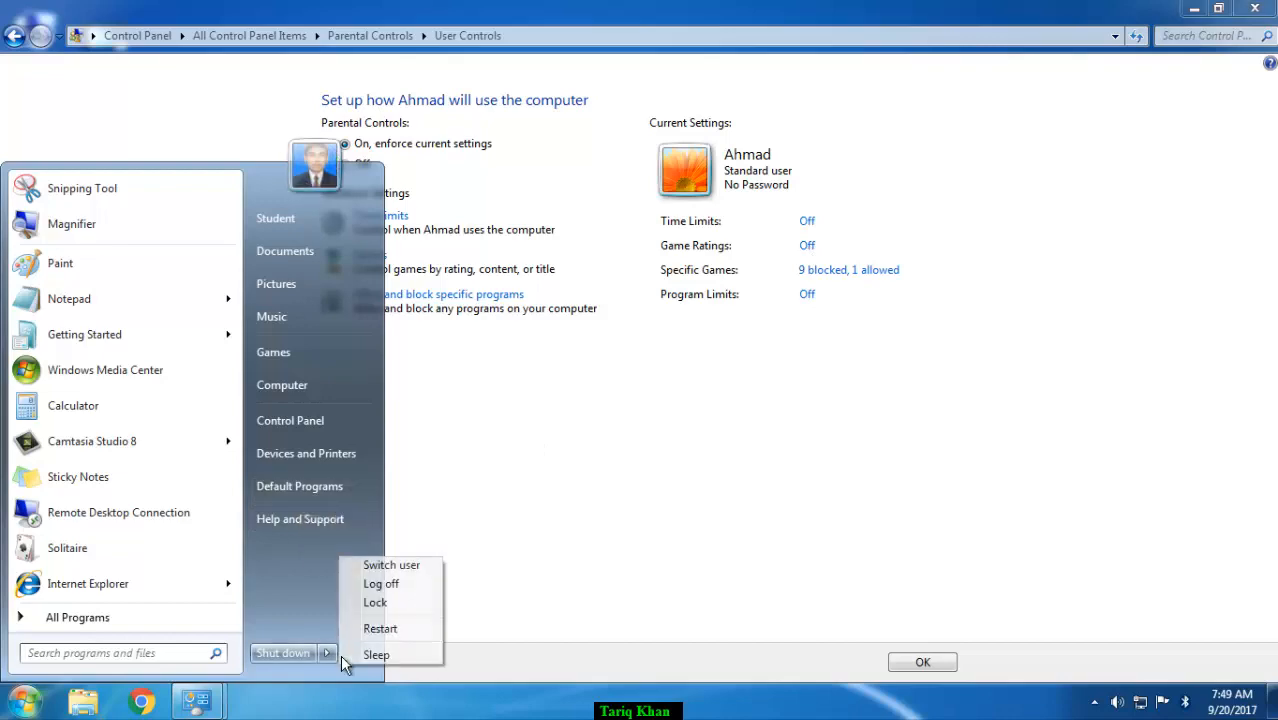
{"action": "left_click", "coordinate": [383, 585]}
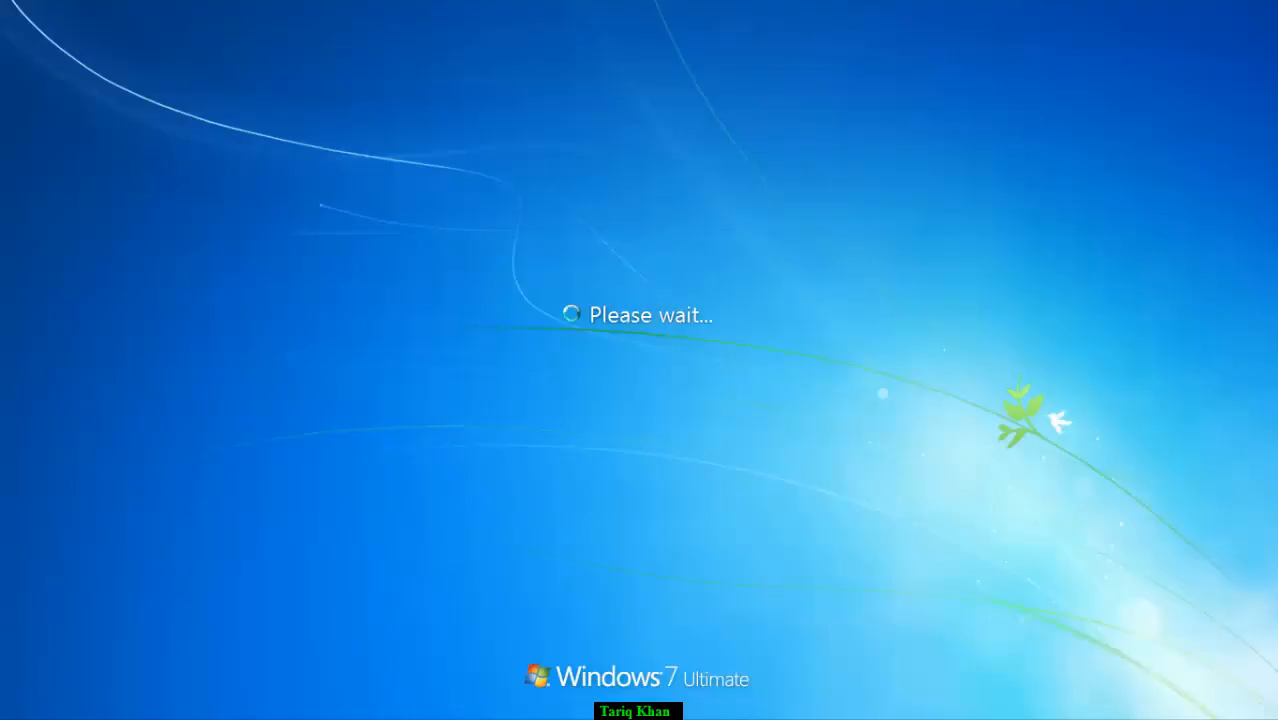
{"action": "left_click", "coordinate": [551, 440]}
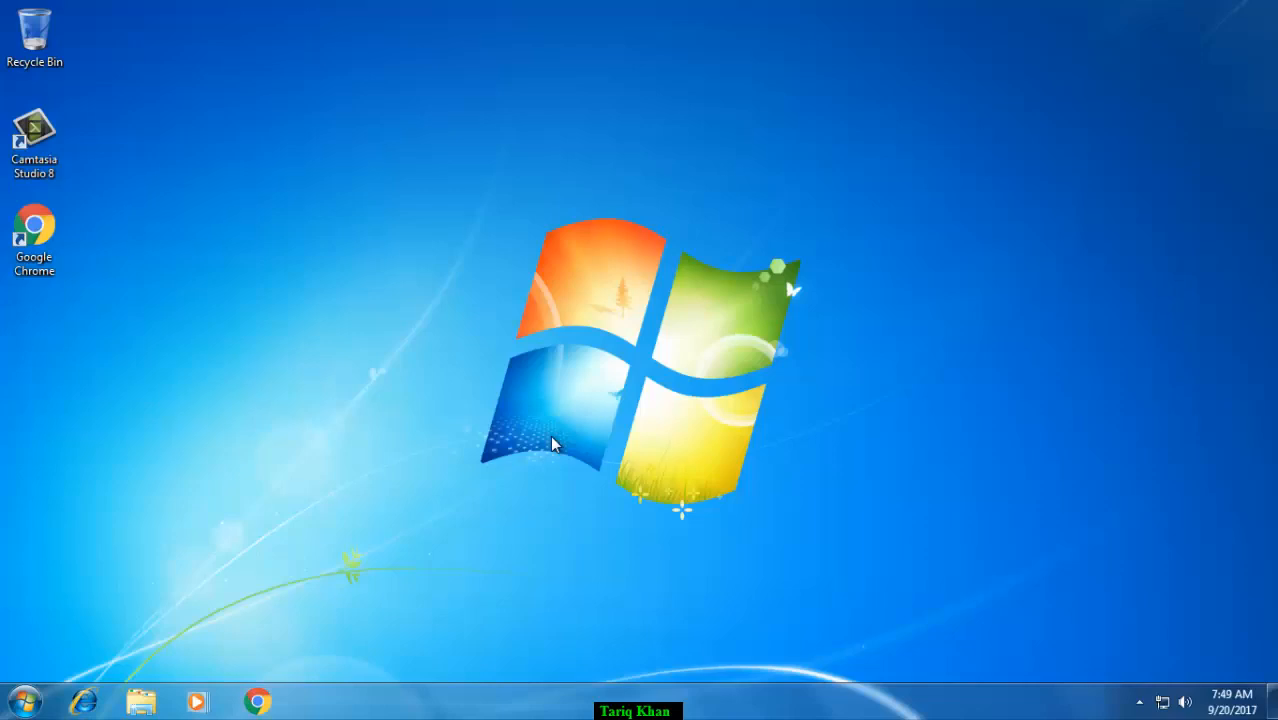
Open the Games folder and accept the game update options with online update checks set to never.
{"action": "left_click", "coordinate": [24, 701]}
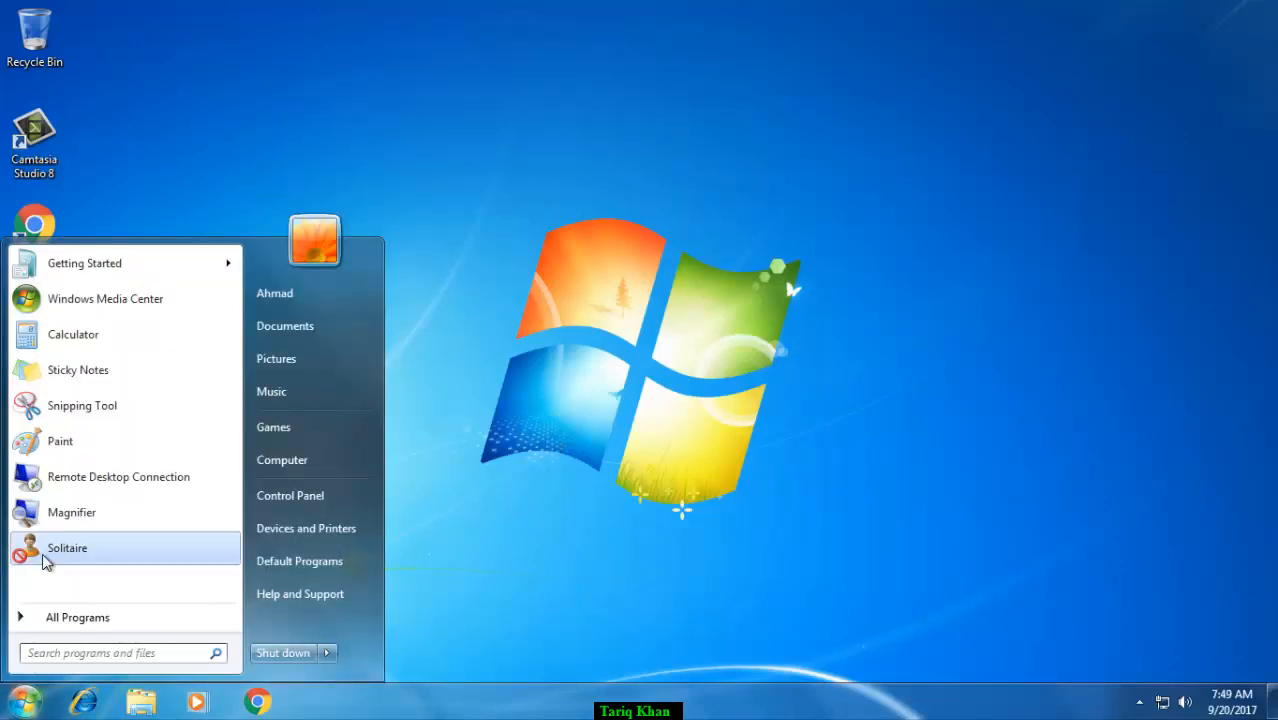
{"action": "left_click", "coordinate": [280, 435]}
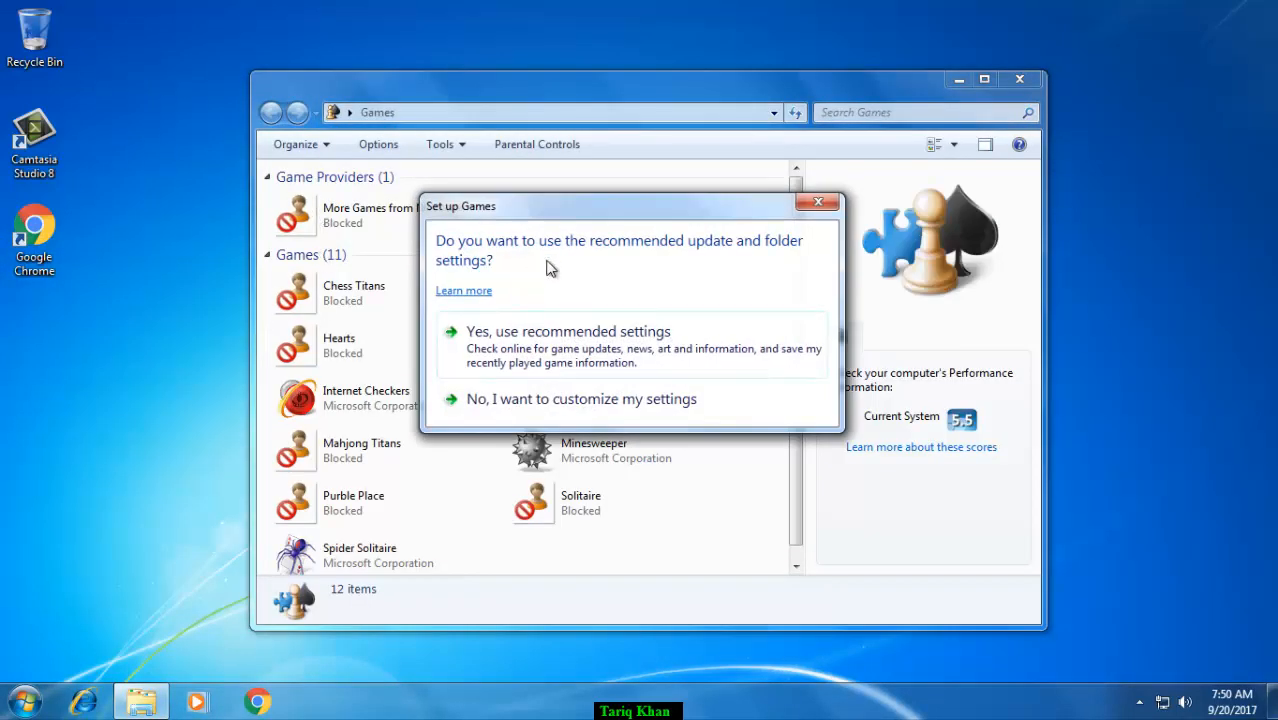
{"action": "left_click", "coordinate": [802, 208]}
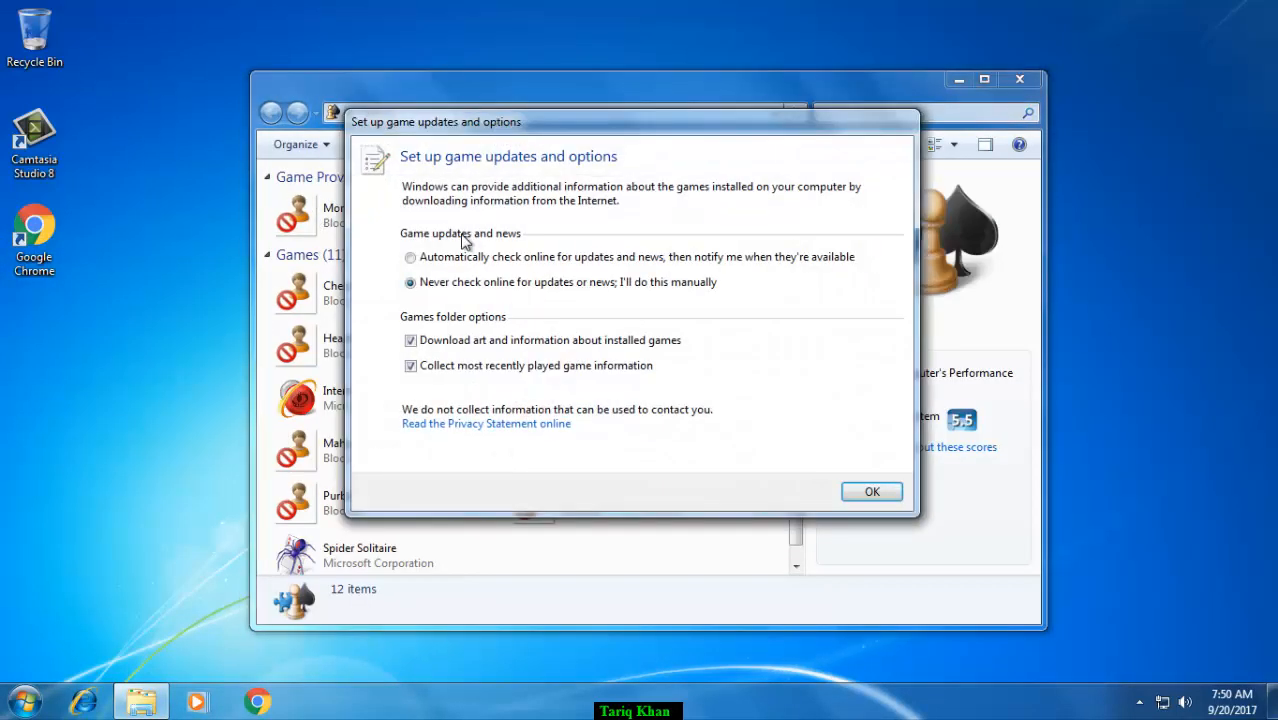
{"action": "left_click", "coordinate": [871, 493]}
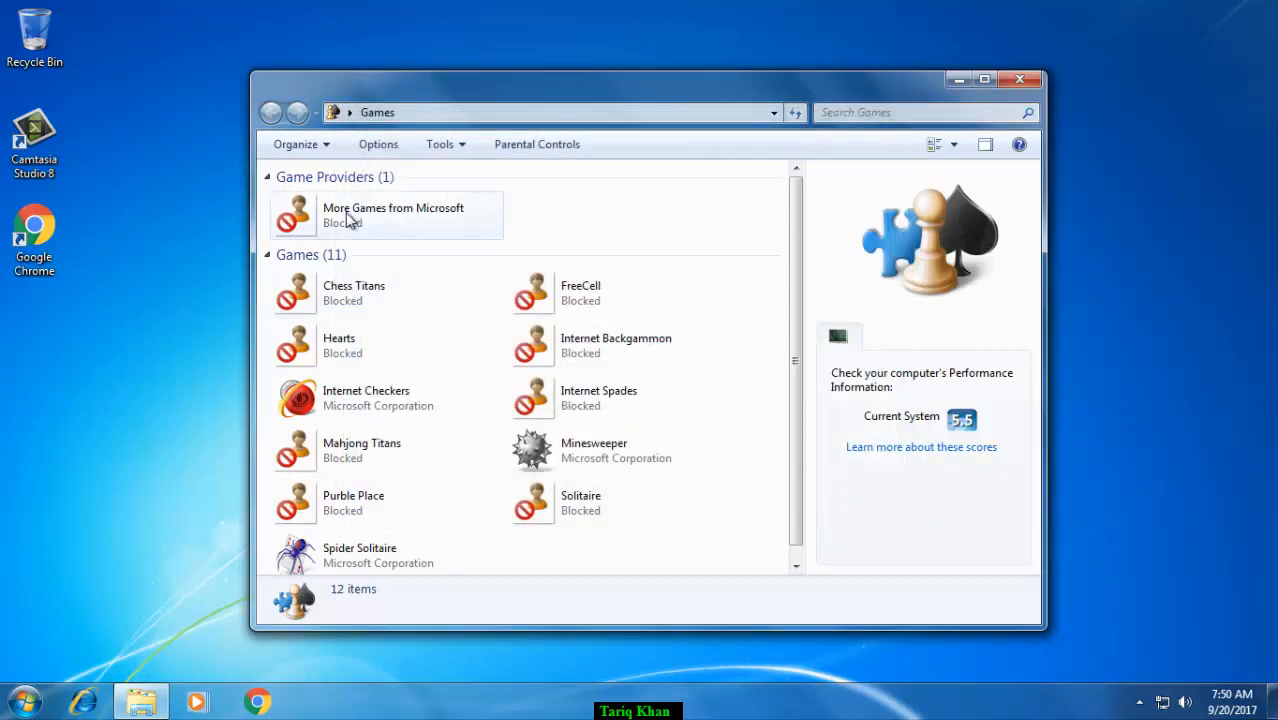
Test the game restrictions by trying to launch the blocked Chess Titans and the allowed Spider Solitaire.
{"action": "double_click", "coordinate": [344, 294]}
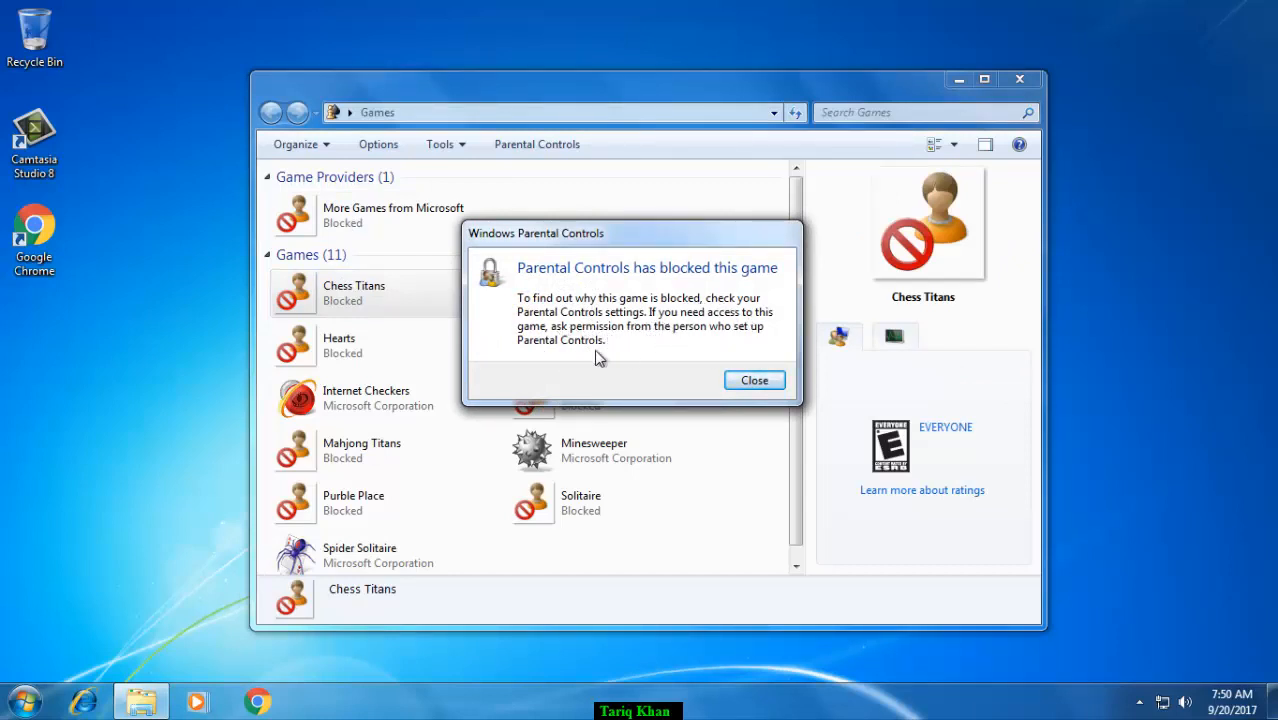
{"action": "left_click", "coordinate": [756, 381]}
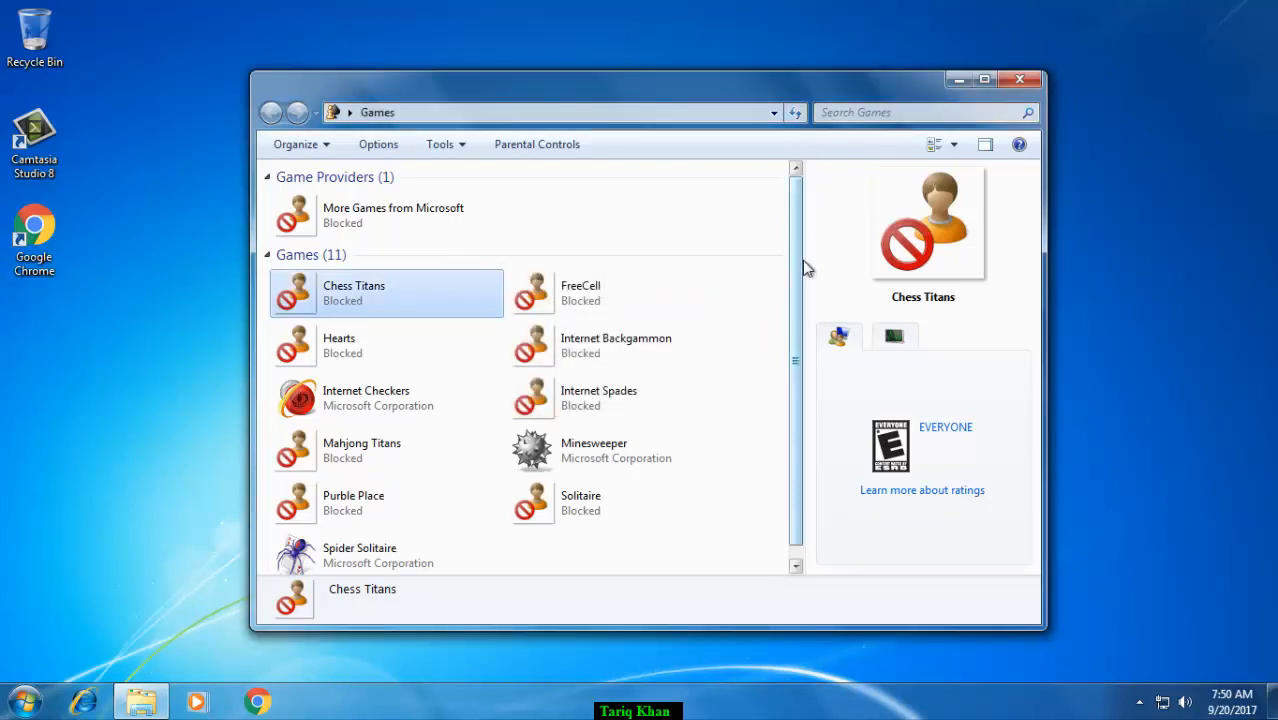
{"action": "left_click_drag", "start_coordinate": [800, 262], "coordinate": [801, 331]}
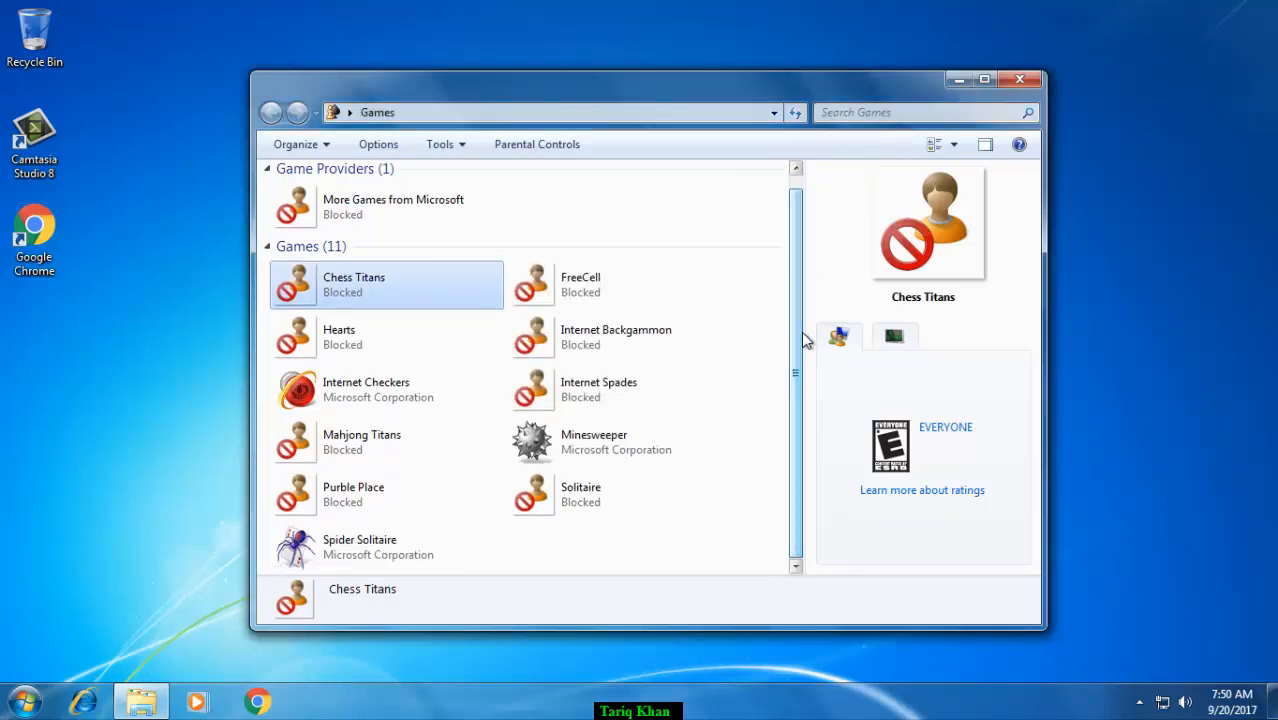
{"action": "left_click", "coordinate": [357, 555]}
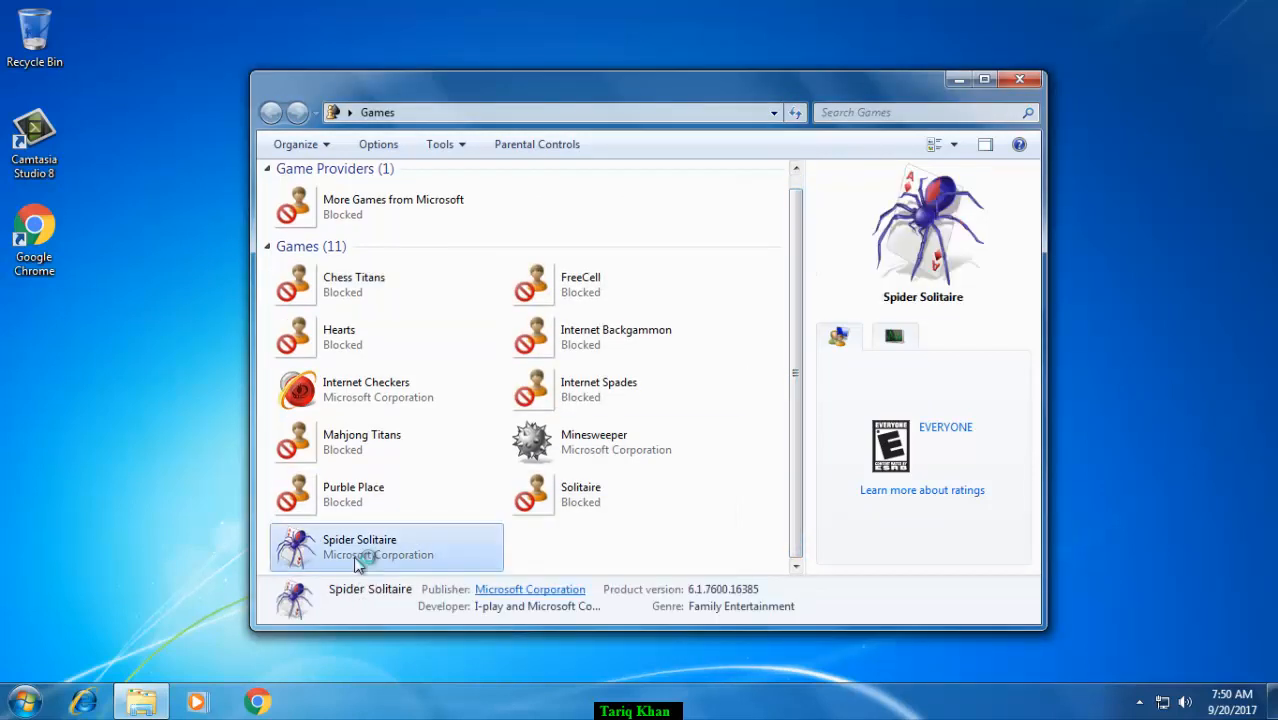
{"action": "double_click", "coordinate": [353, 548]}
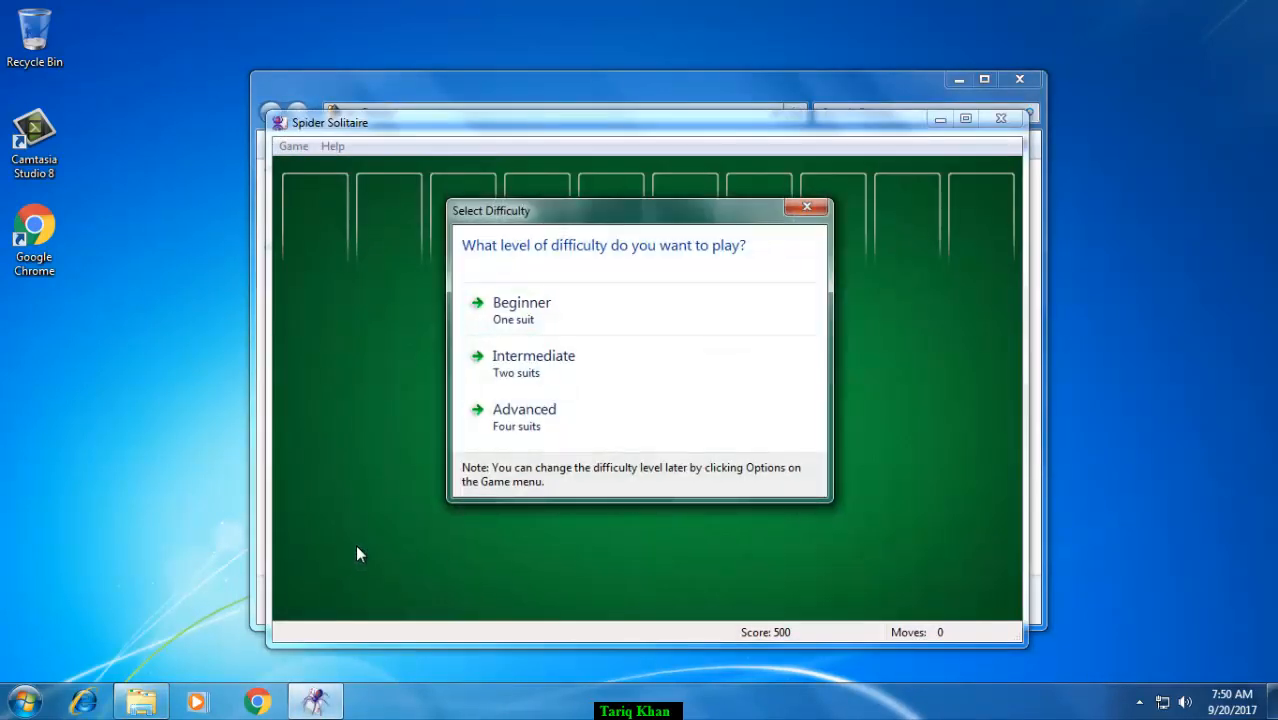
Start a Beginner Spider Solitaire game, move a 7 onto the 8, and exit without saving, closing the Games folder too.
{"action": "left_click", "coordinate": [519, 317]}
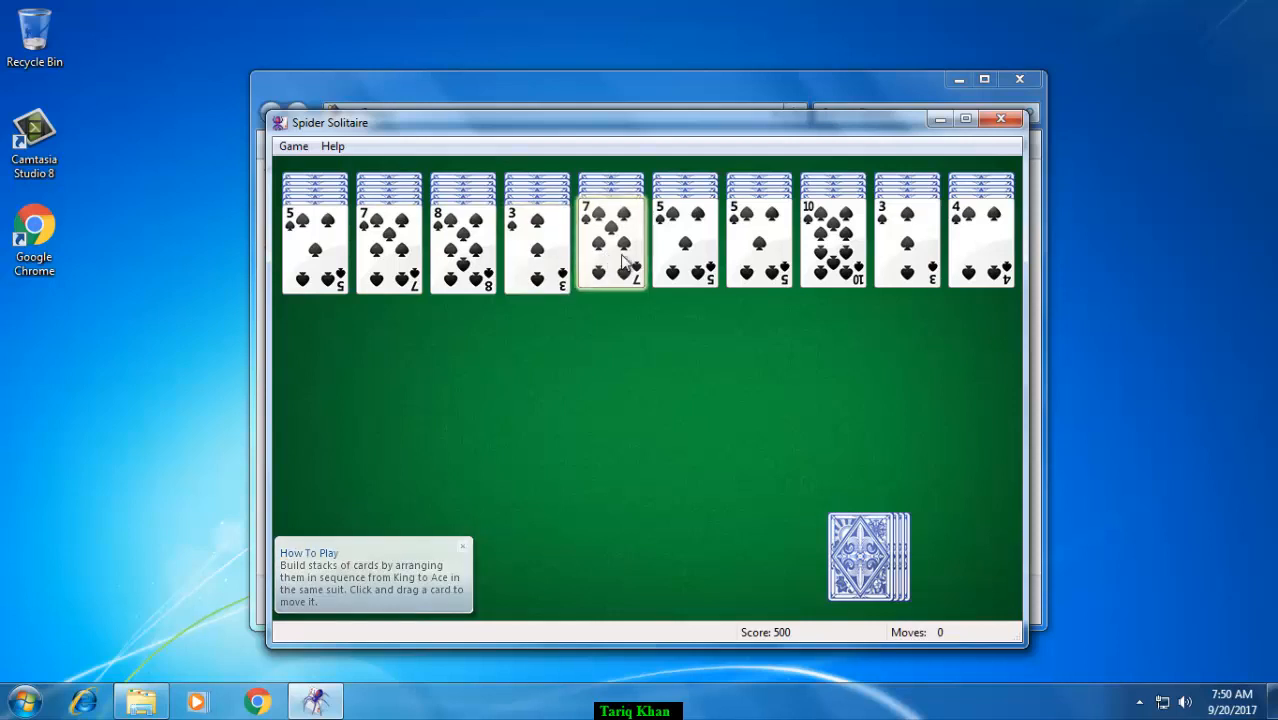
{"action": "left_click_drag", "start_coordinate": [619, 257], "coordinate": [458, 276]}
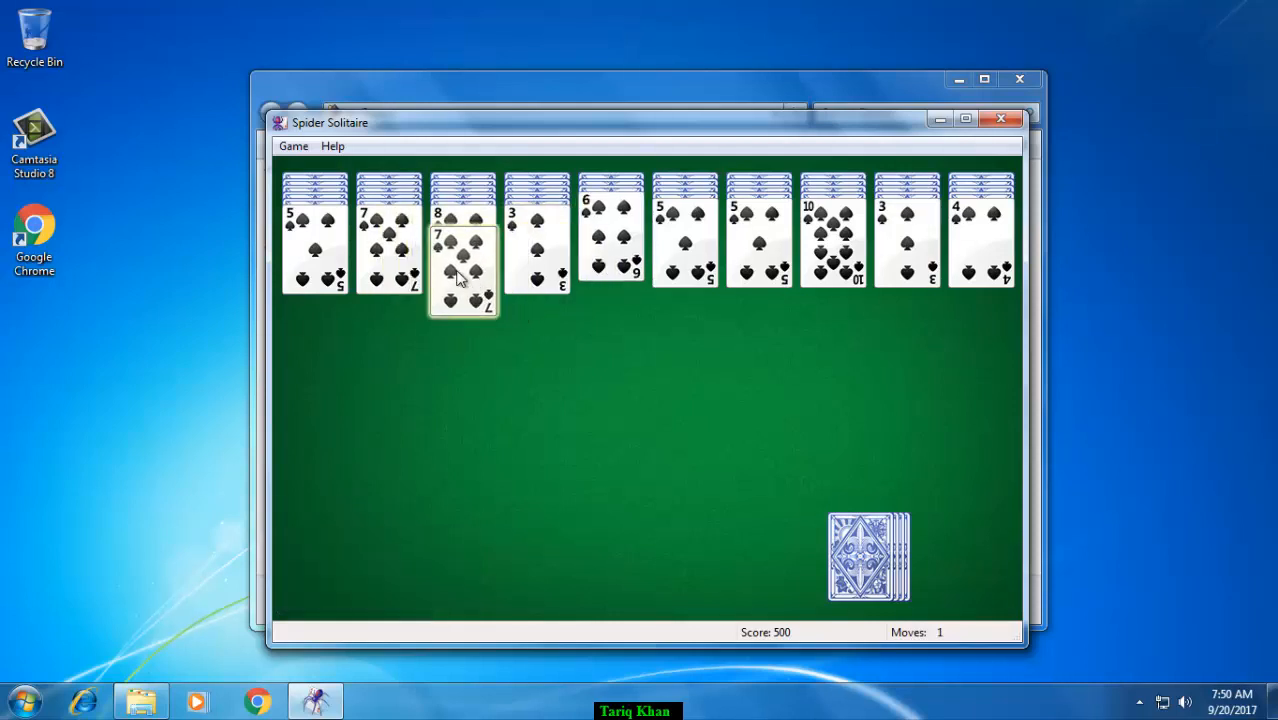
{"action": "left_click", "coordinate": [1001, 120]}
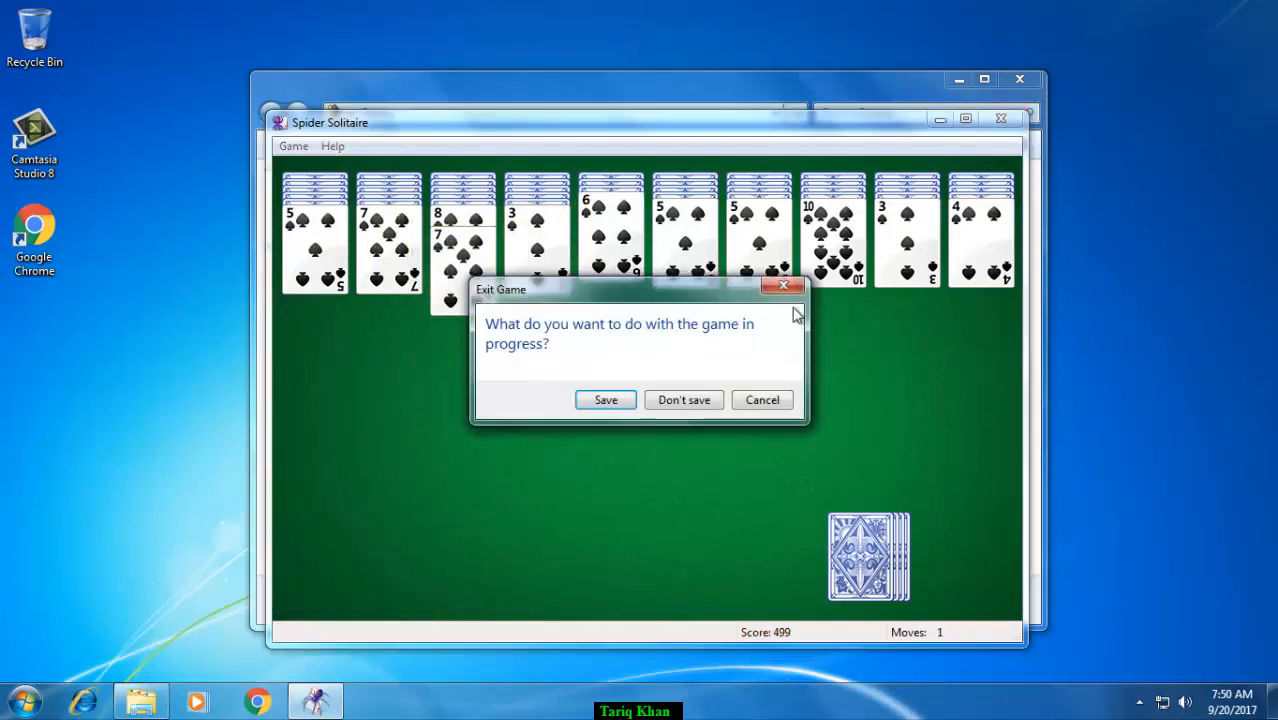
{"action": "left_click", "coordinate": [690, 400]}
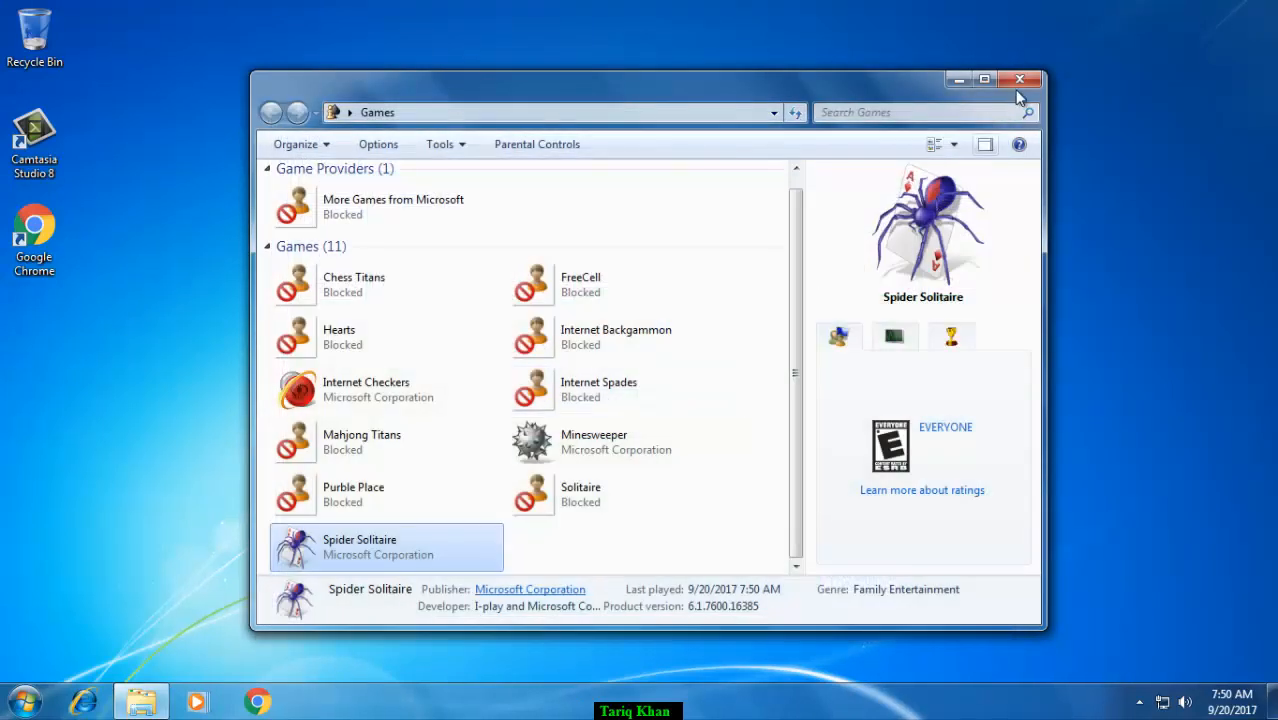
{"action": "left_click", "coordinate": [1016, 84]}
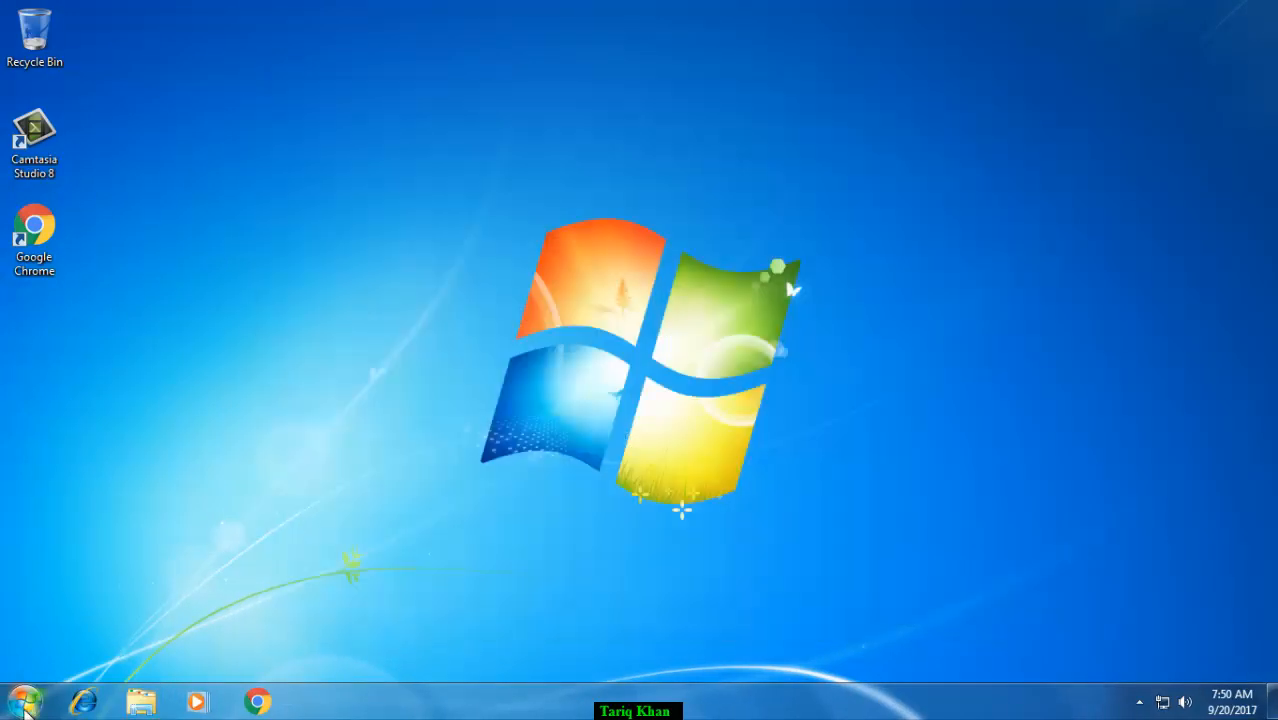
Switch from the standard user account back to the Student account.
{"action": "left_click", "coordinate": [24, 700]}
{"action": "left_click", "coordinate": [330, 655]}
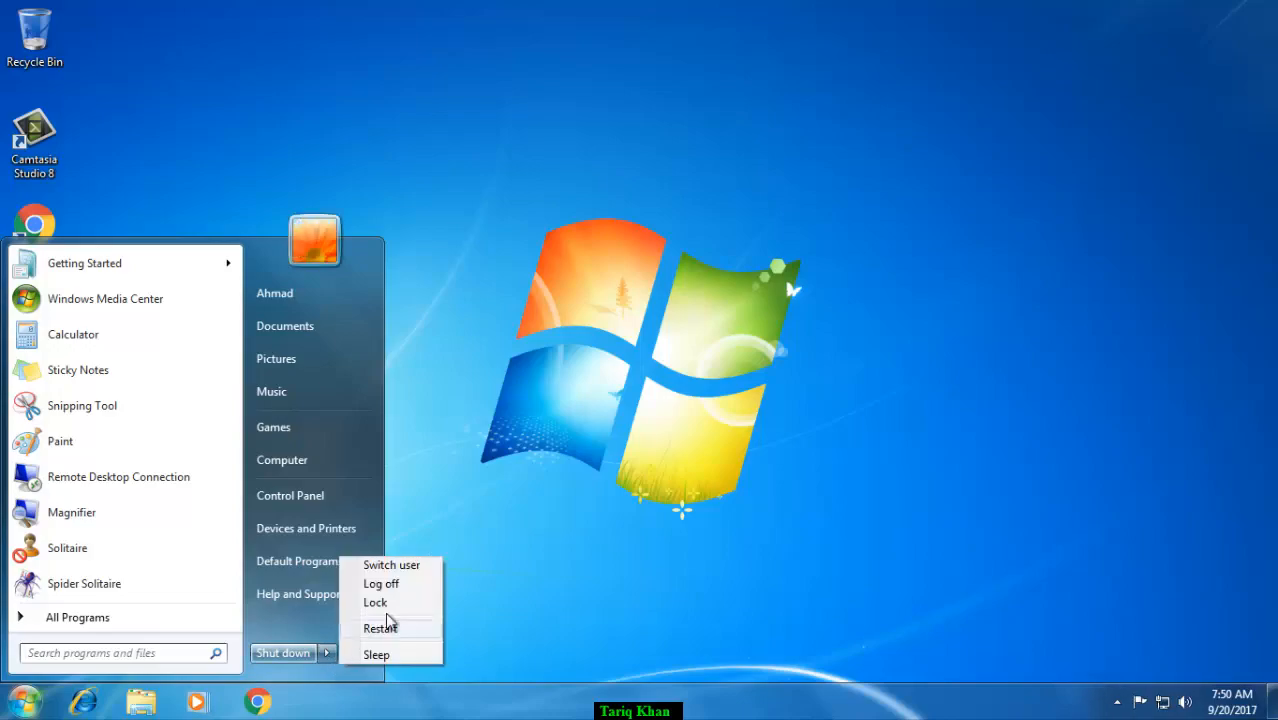
{"action": "left_click", "coordinate": [397, 582]}
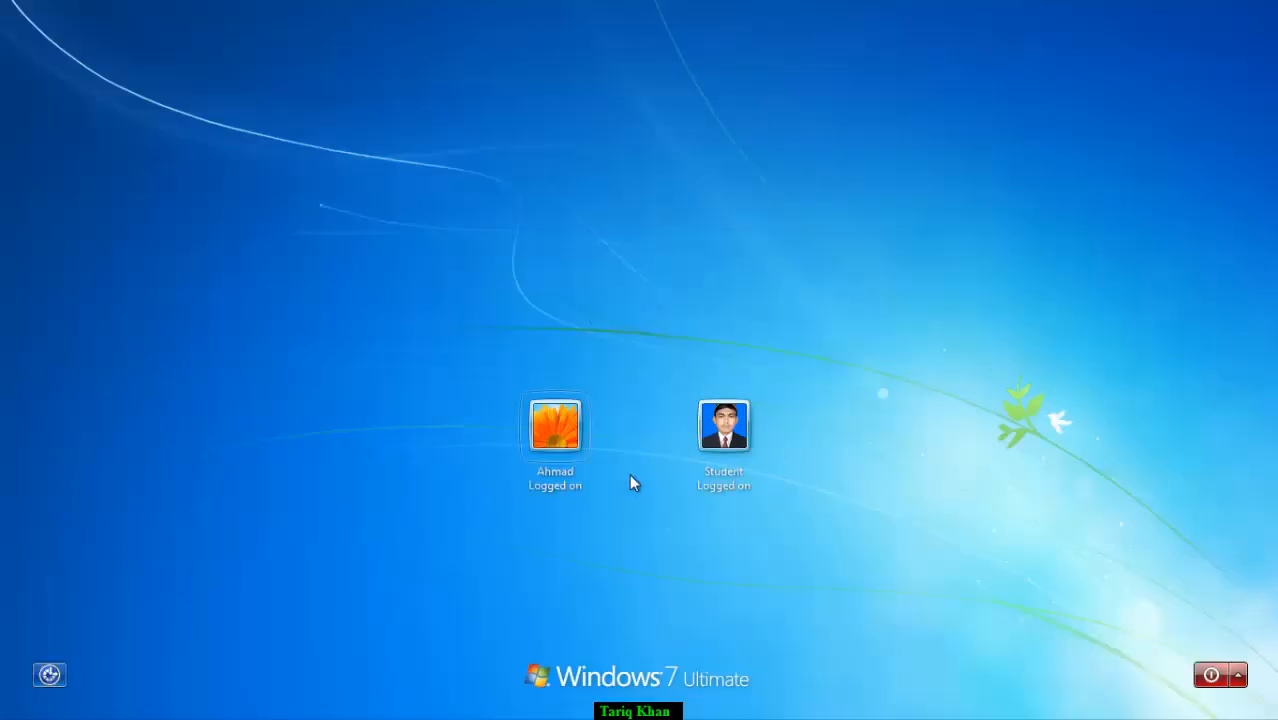
{"action": "left_click", "coordinate": [716, 464]}
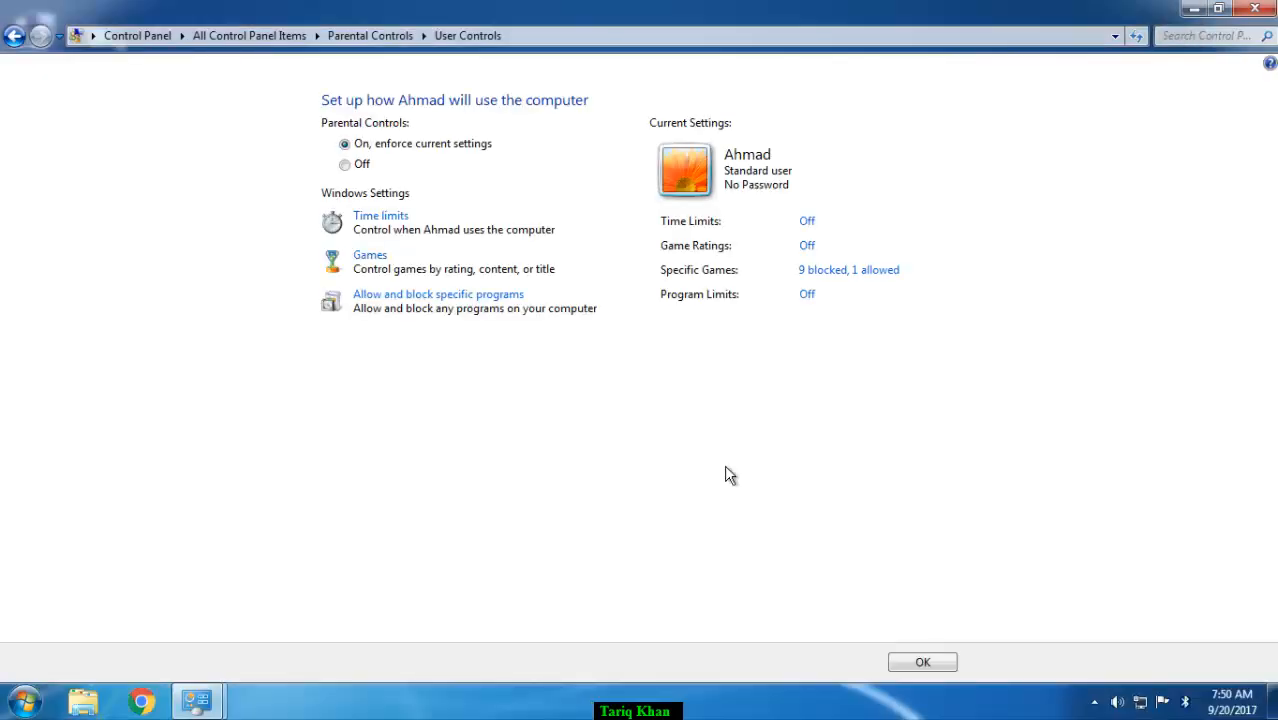
In the standard user's specific game controls, set Chess Titans, FreeCell, Internet Backgammon, Internet Checkers and Internet Spades to User Rating Setting.
{"action": "left_click", "coordinate": [828, 272]}
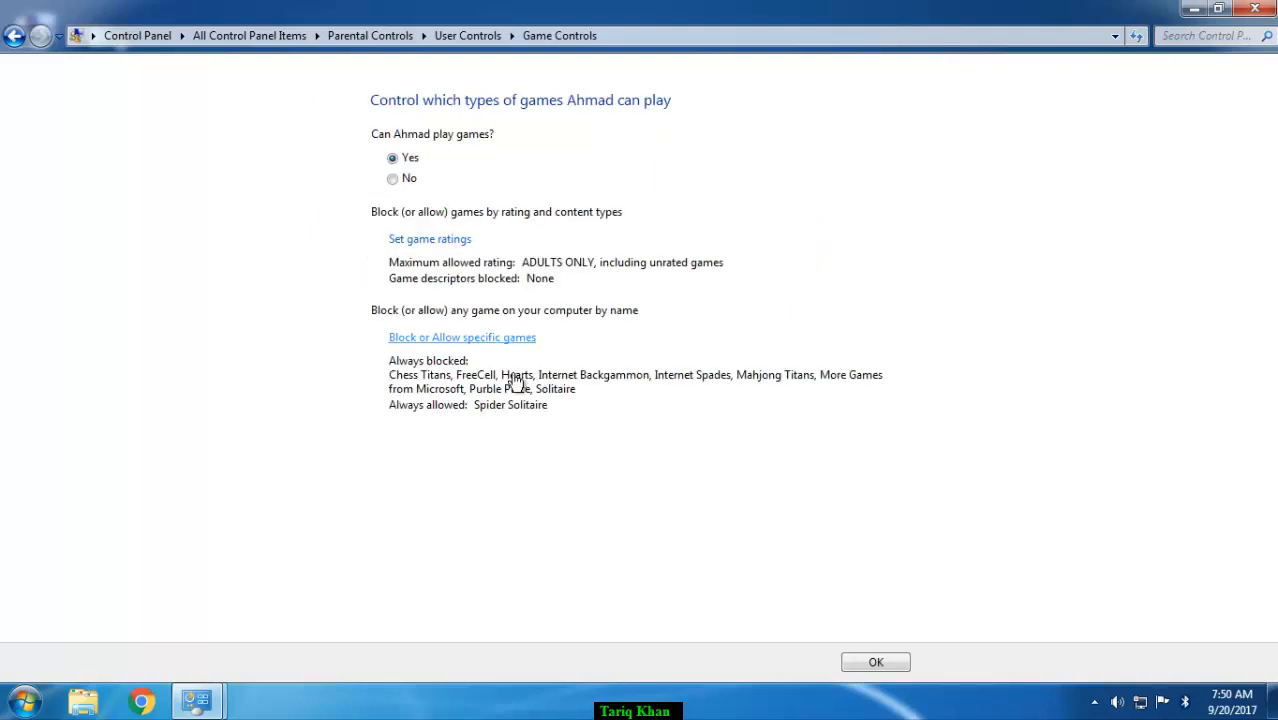
{"action": "left_click", "coordinate": [470, 339]}
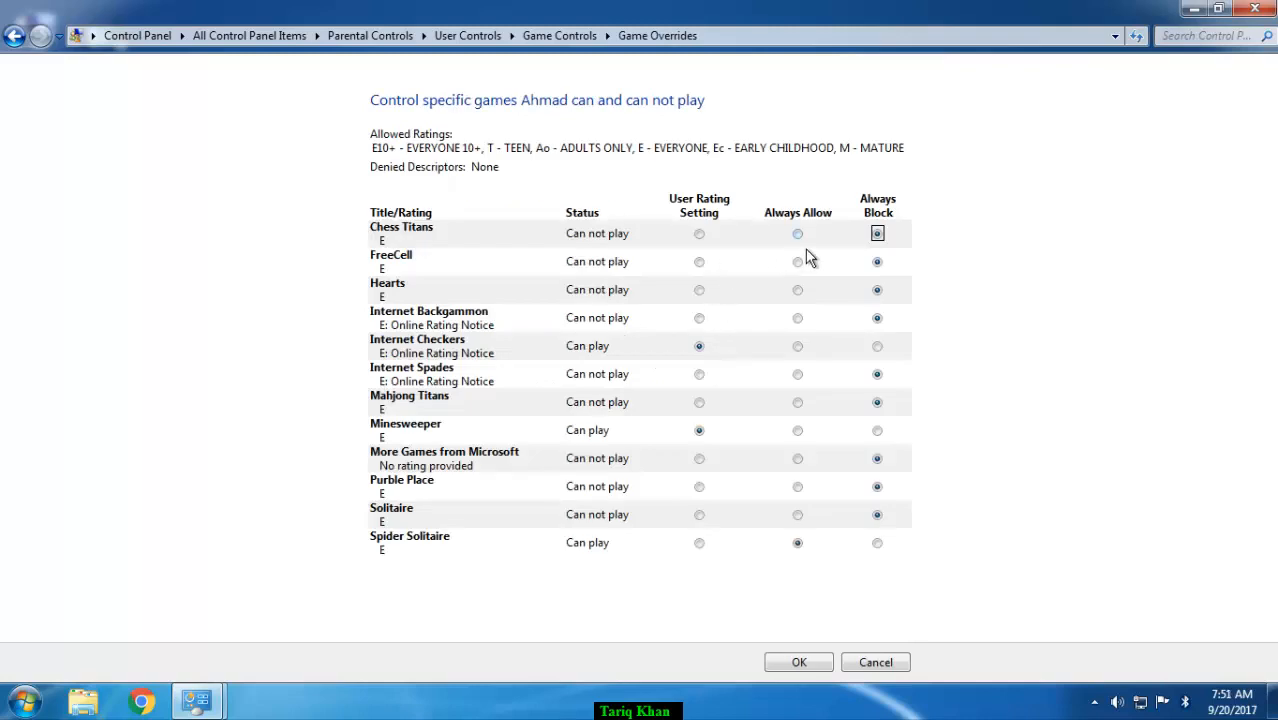
{"action": "left_click", "coordinate": [699, 234]}
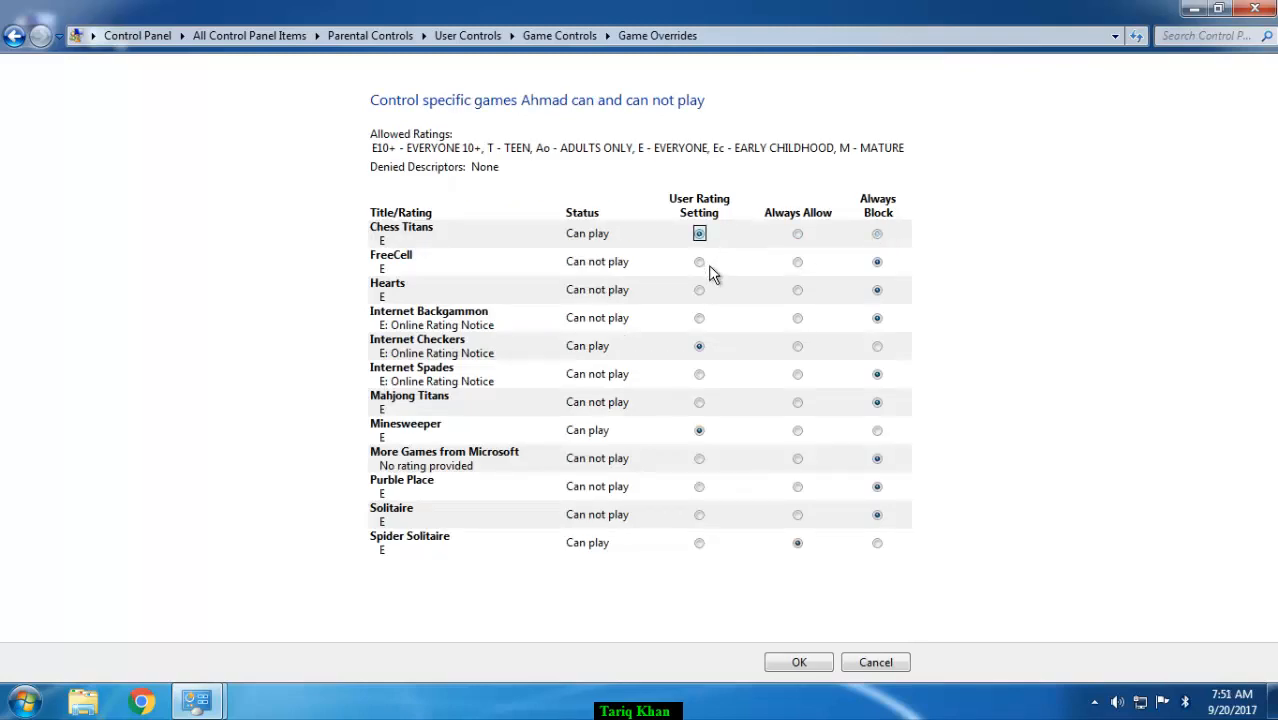
{"action": "left_click", "coordinate": [699, 262]}
{"action": "left_click", "coordinate": [711, 322]}
{"action": "left_click", "coordinate": [712, 346]}
{"action": "left_click", "coordinate": [712, 379]}
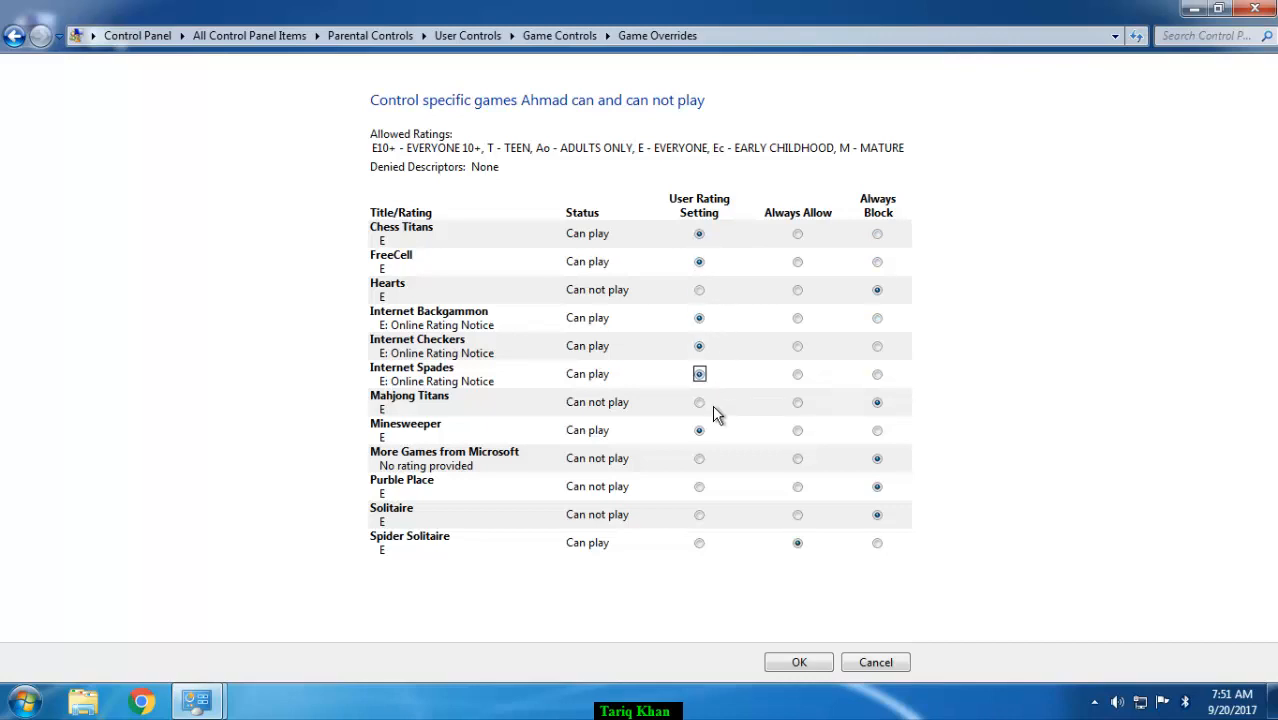
Set Hearts, Mahjong Titans, Minesweeper, Purble Place, Solitaire and Spider Solitaire to User Rating Setting and accept the game controls.
{"action": "left_click", "coordinate": [713, 405]}
{"action": "left_click", "coordinate": [714, 440]}
{"action": "left_click", "coordinate": [714, 466]}
{"action": "left_click", "coordinate": [714, 492]}
{"action": "left_click", "coordinate": [714, 527]}
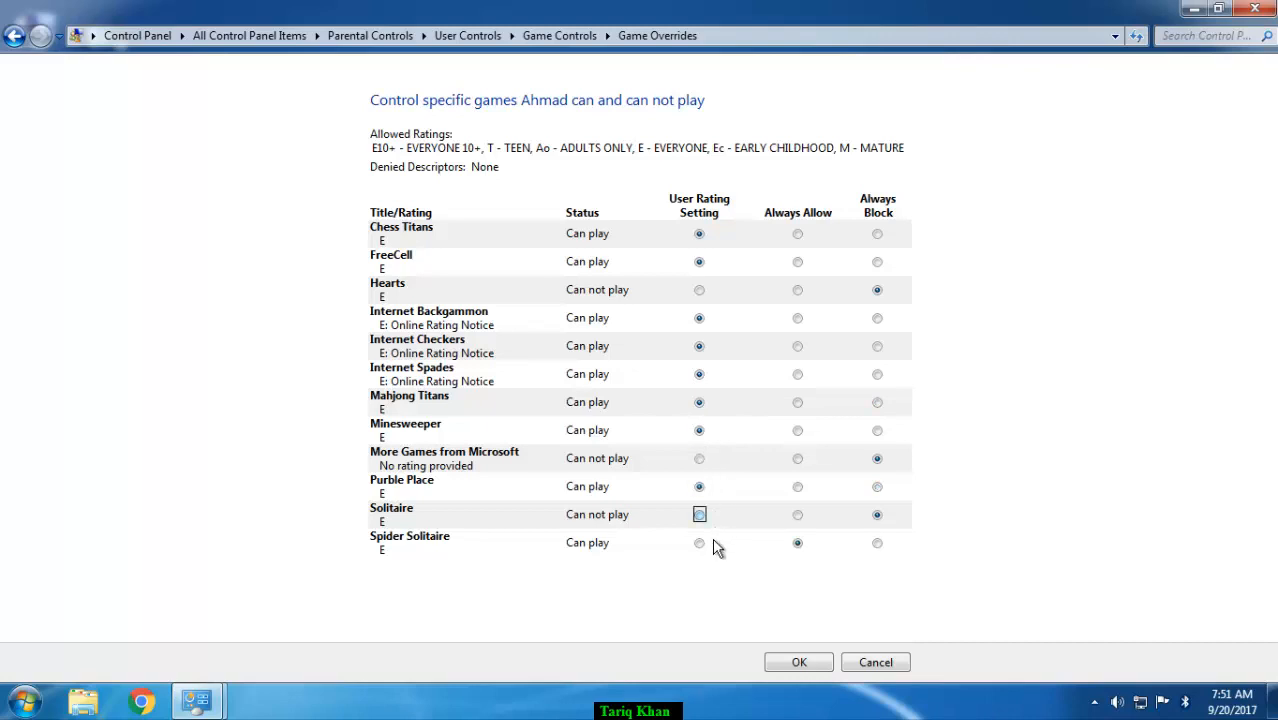
{"action": "left_click", "coordinate": [711, 550]}
{"action": "left_click", "coordinate": [709, 526]}
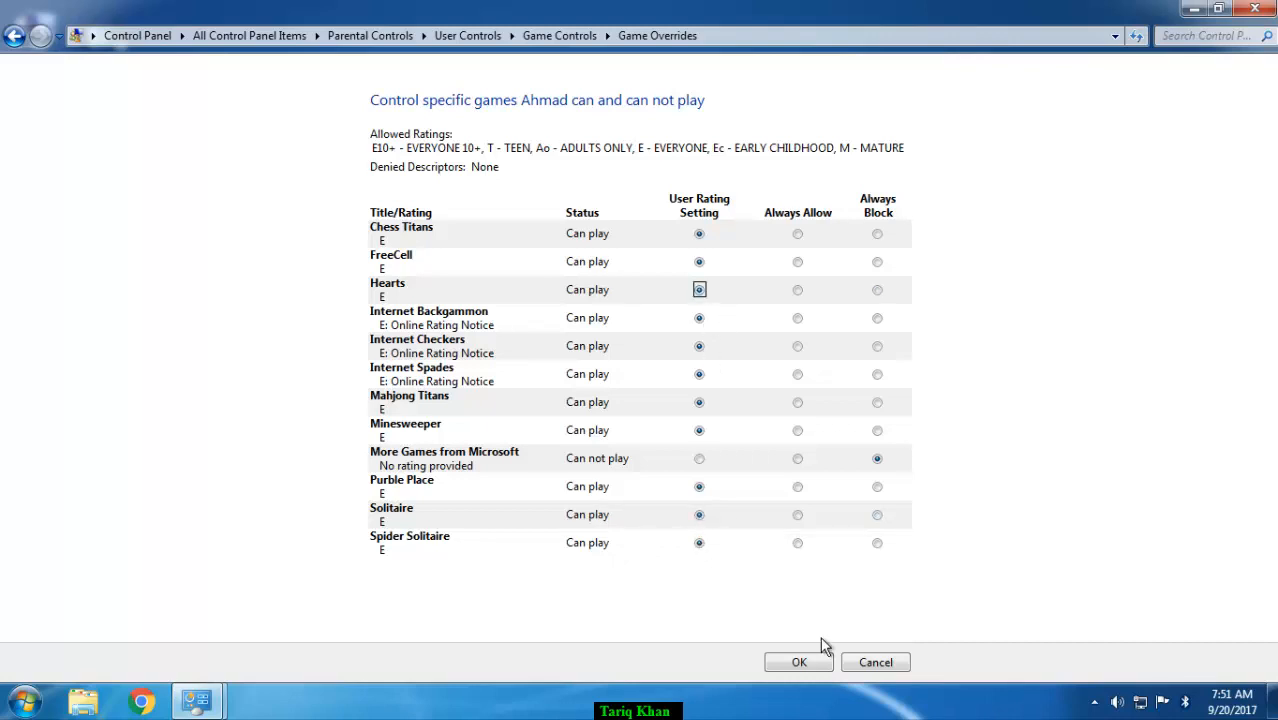
{"action": "left_click", "coordinate": [808, 664]}
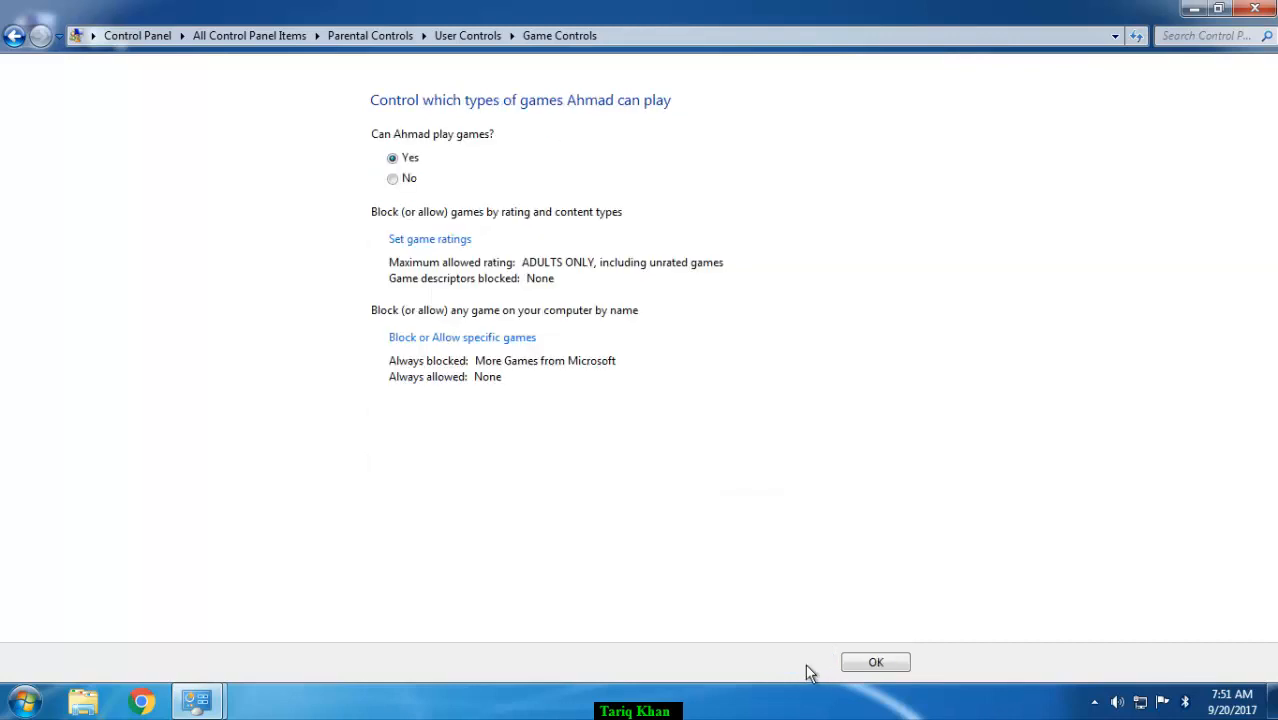
{"action": "left_click", "coordinate": [894, 667]}
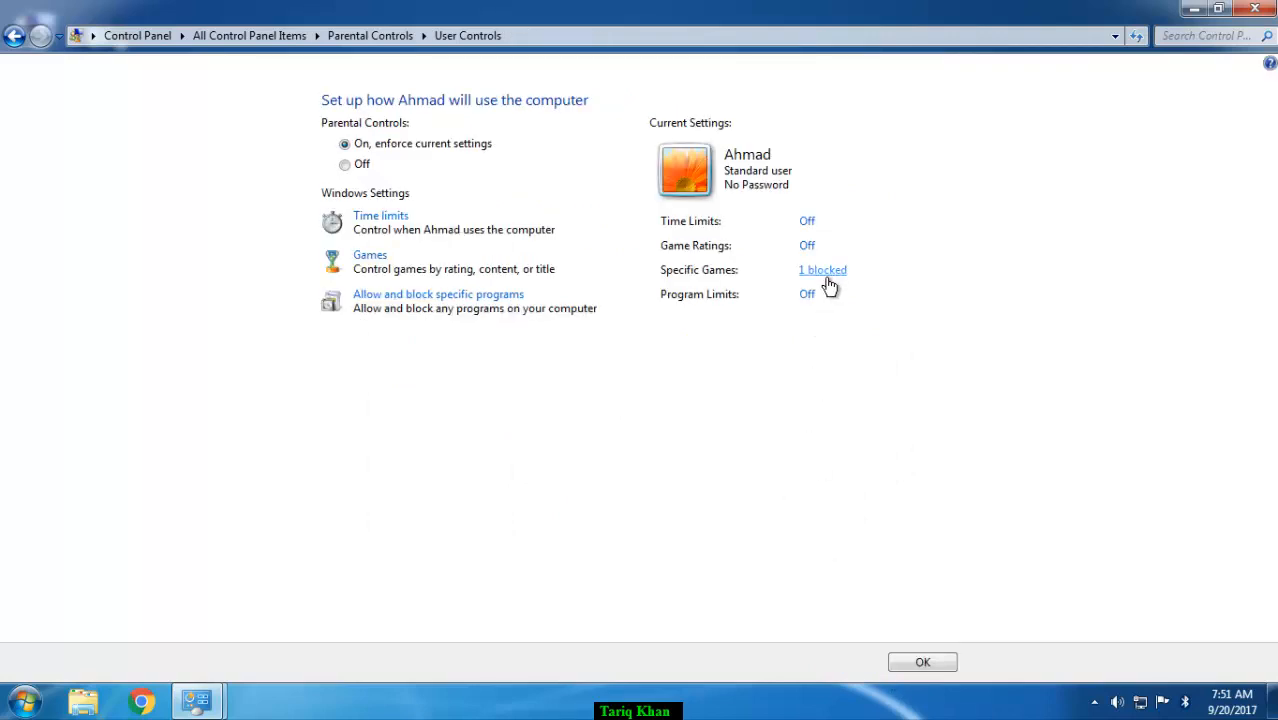
Reopen the specific game controls, set More Games from Microsoft to User Rating Setting, and accept the change.
{"action": "left_click", "coordinate": [821, 272]}
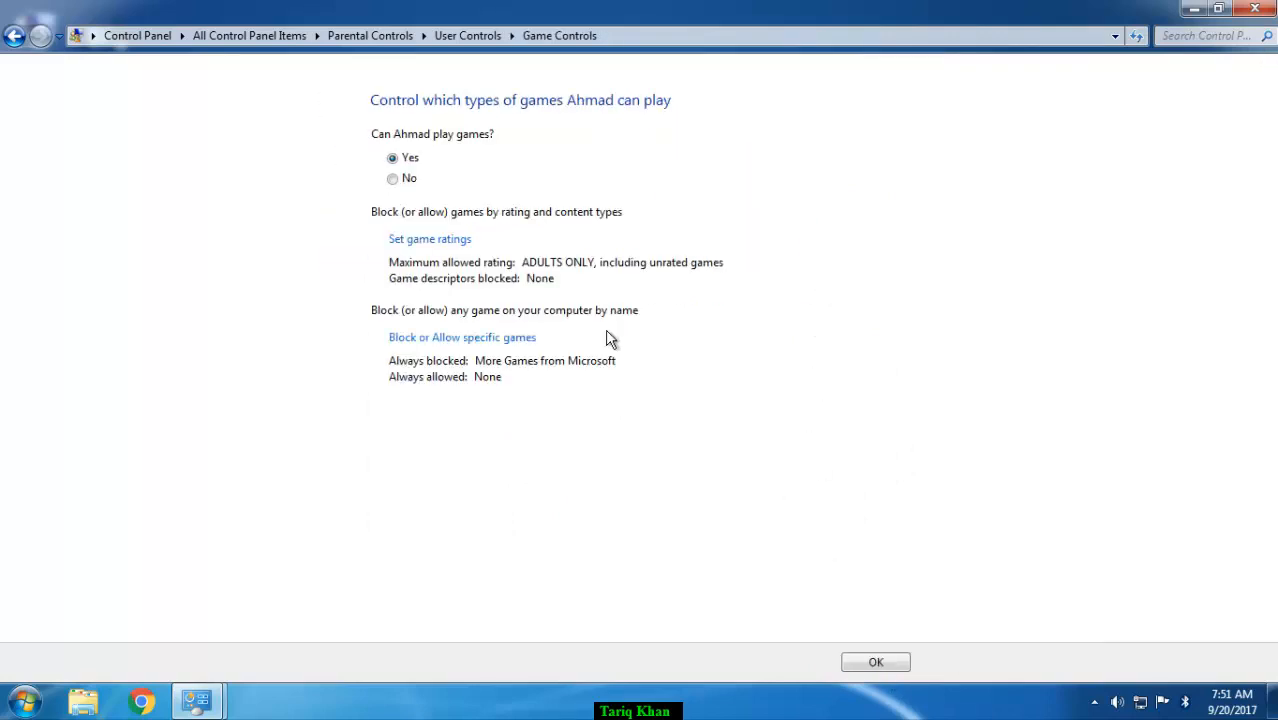
{"action": "left_click", "coordinate": [448, 340]}
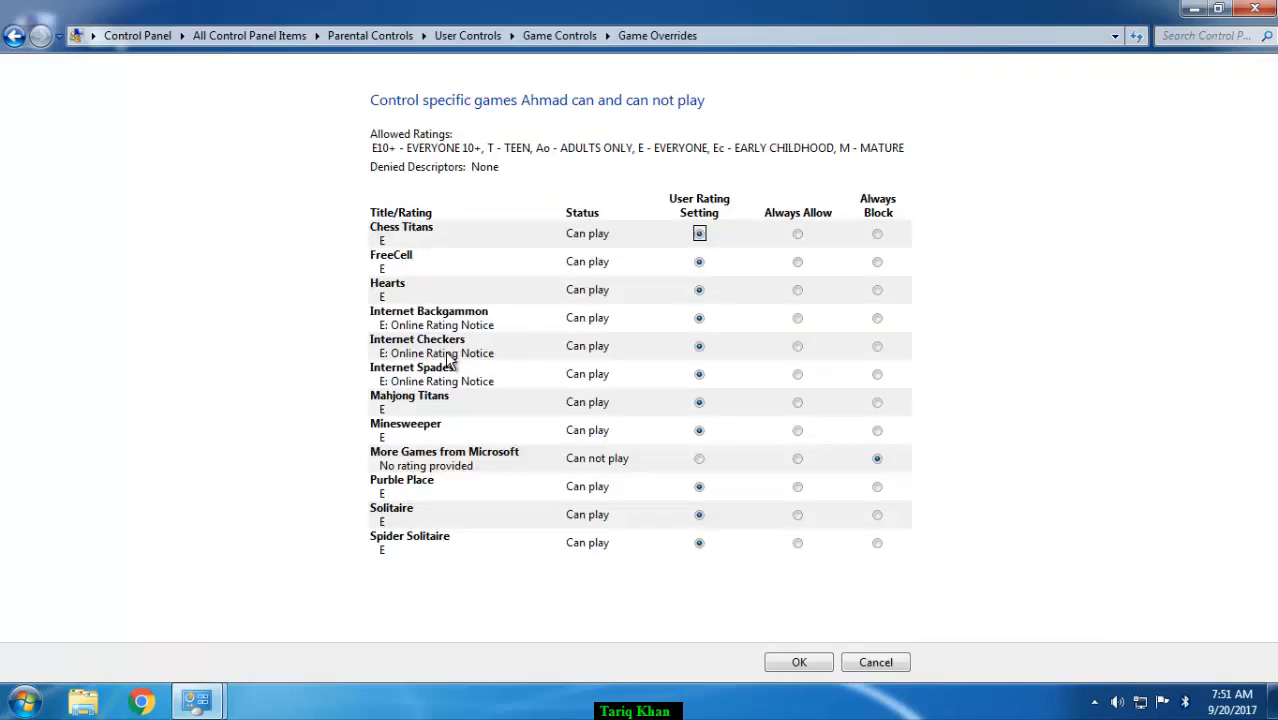
{"action": "left_click", "coordinate": [699, 458]}
{"action": "left_click", "coordinate": [806, 663]}
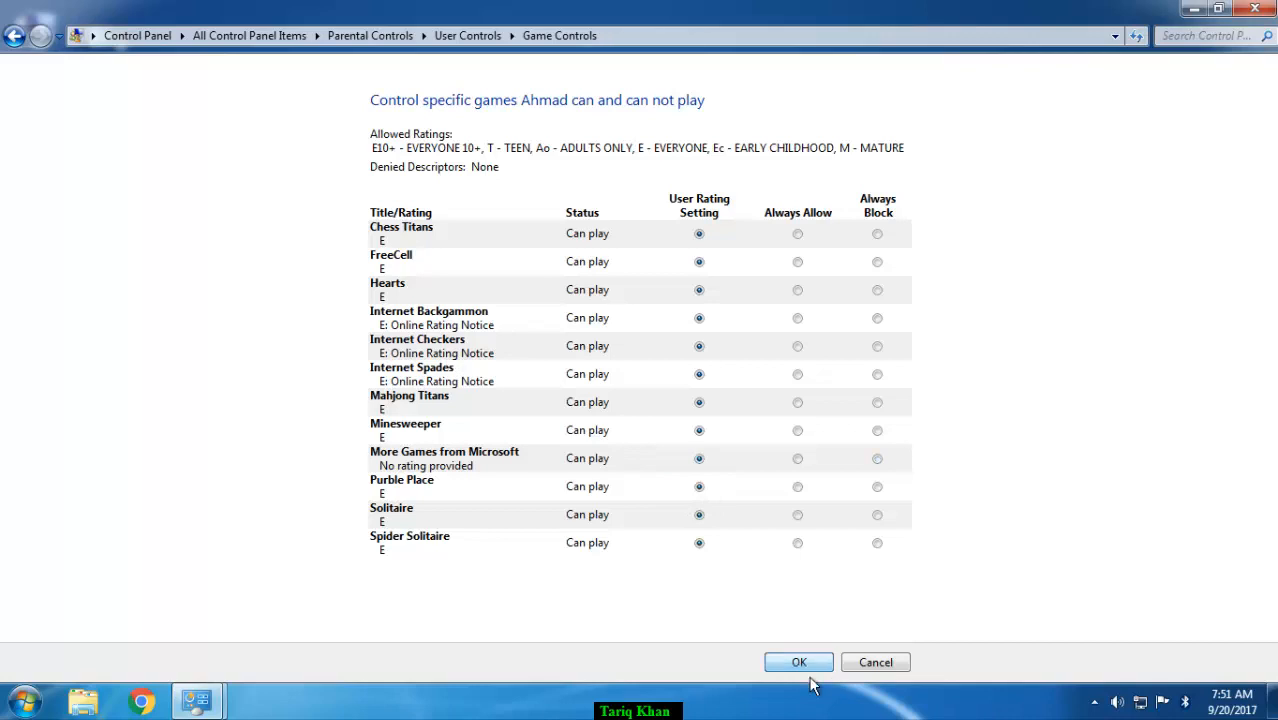
{"action": "left_click", "coordinate": [877, 671]}
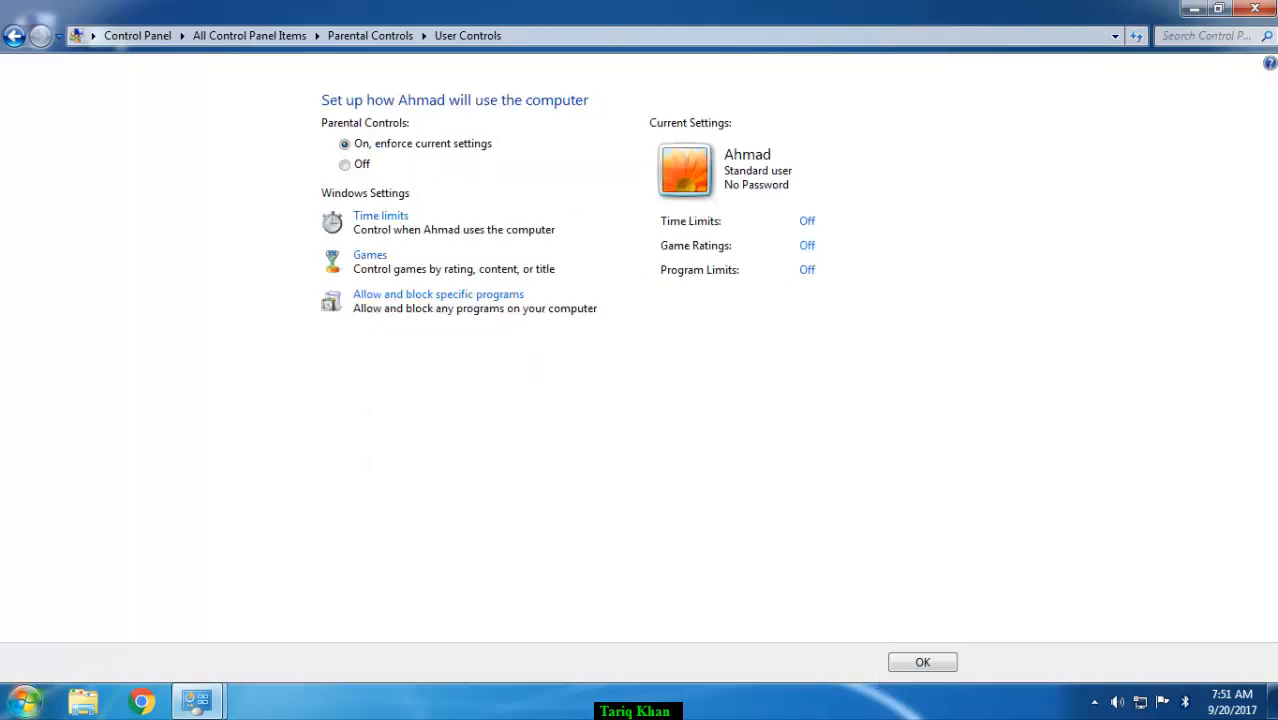
Switch from Student to the standard user account.
{"action": "left_click", "coordinate": [24, 702]}
{"action": "mouse_move", "coordinate": [344, 668]}
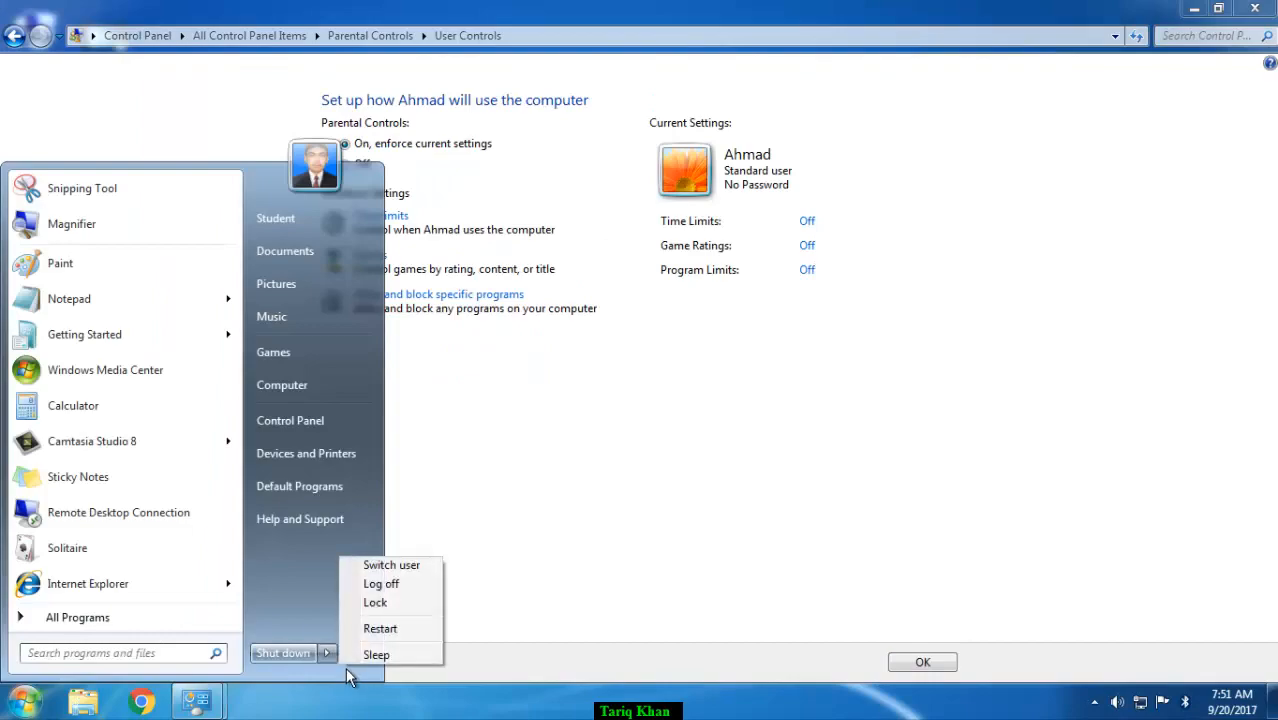
{"action": "left_click", "coordinate": [394, 584]}
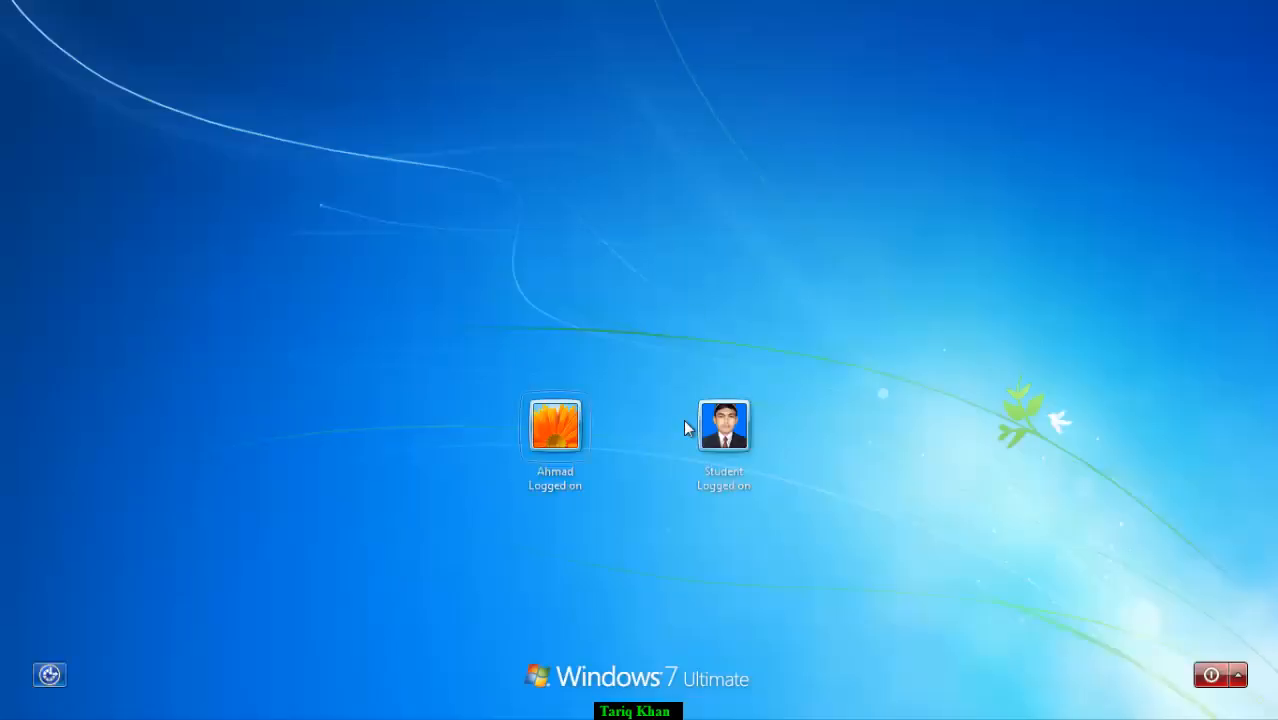
{"action": "left_click", "coordinate": [545, 453]}
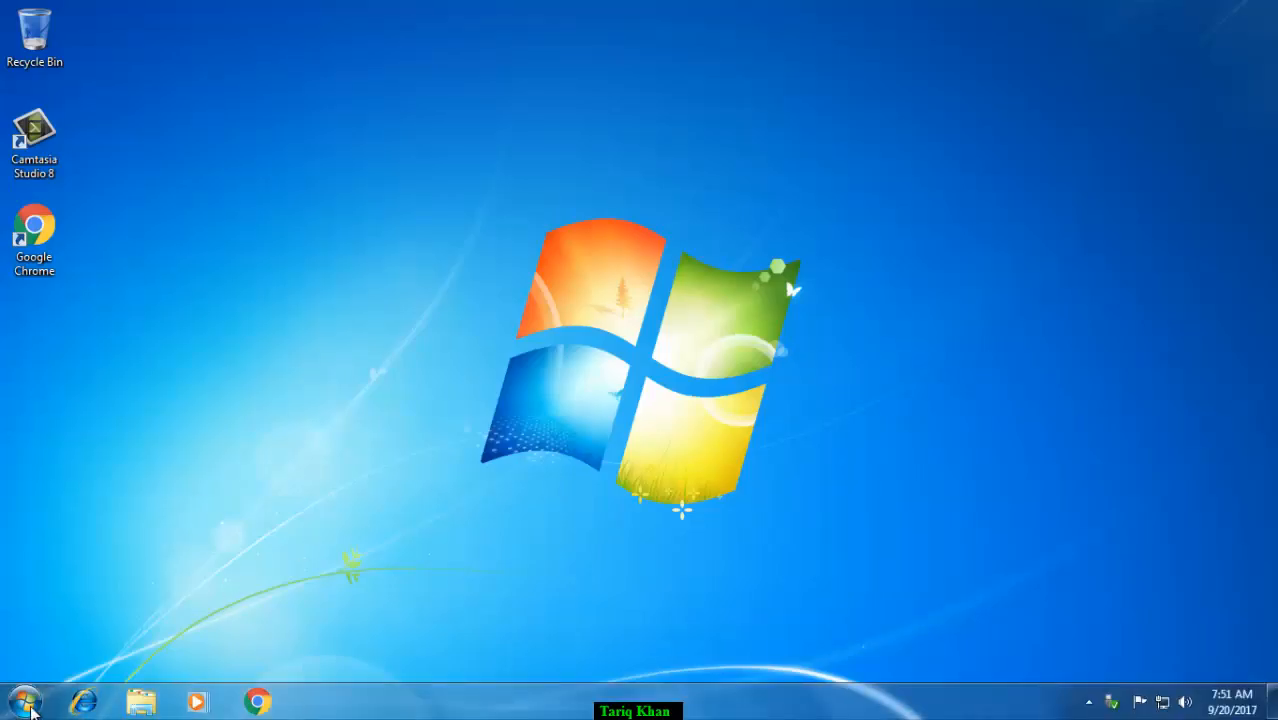
Test the unblocked games by launching Hearts from the Games folder, closing both windows when done.
{"action": "left_click", "coordinate": [26, 702]}
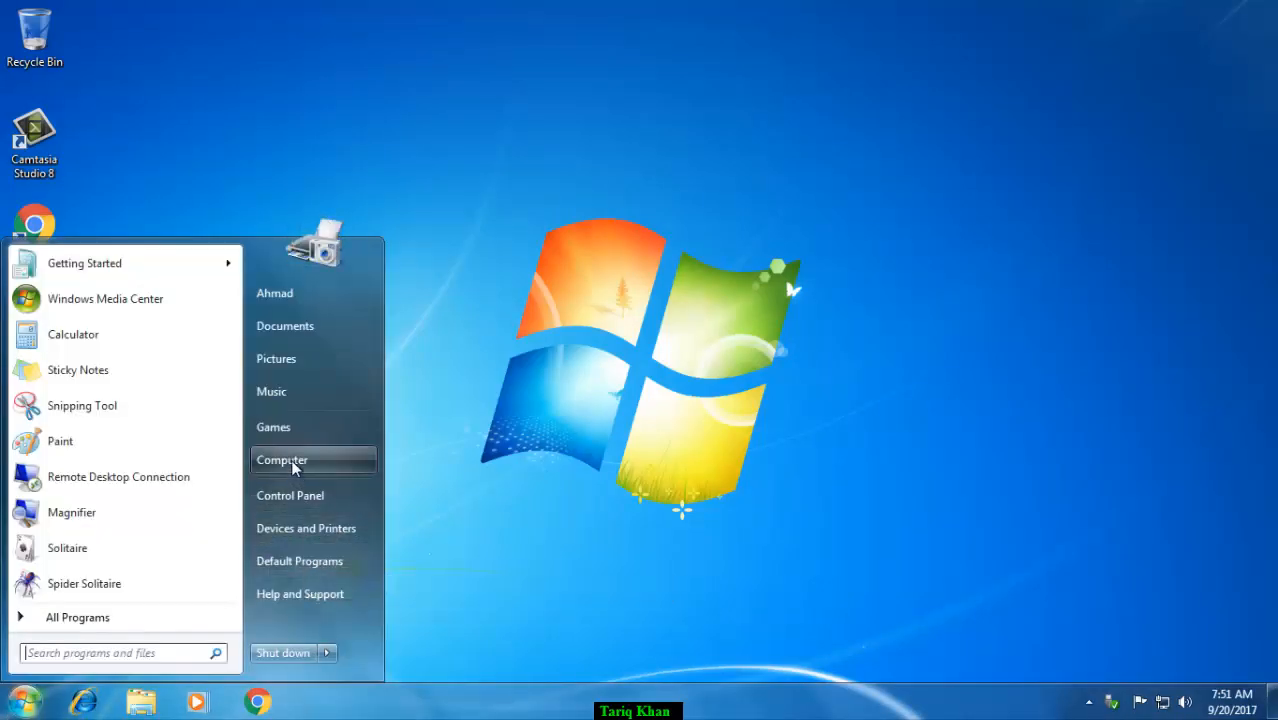
{"action": "left_click", "coordinate": [665, 414]}
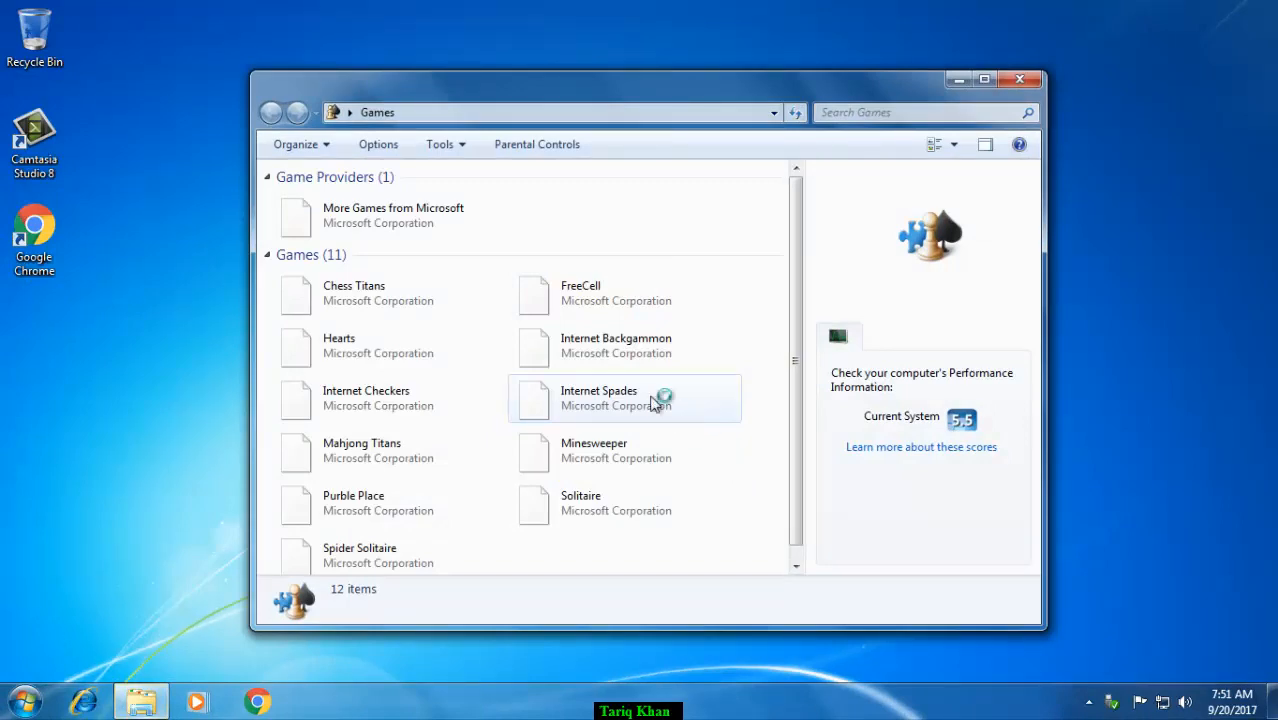
{"action": "double_click", "coordinate": [338, 350]}
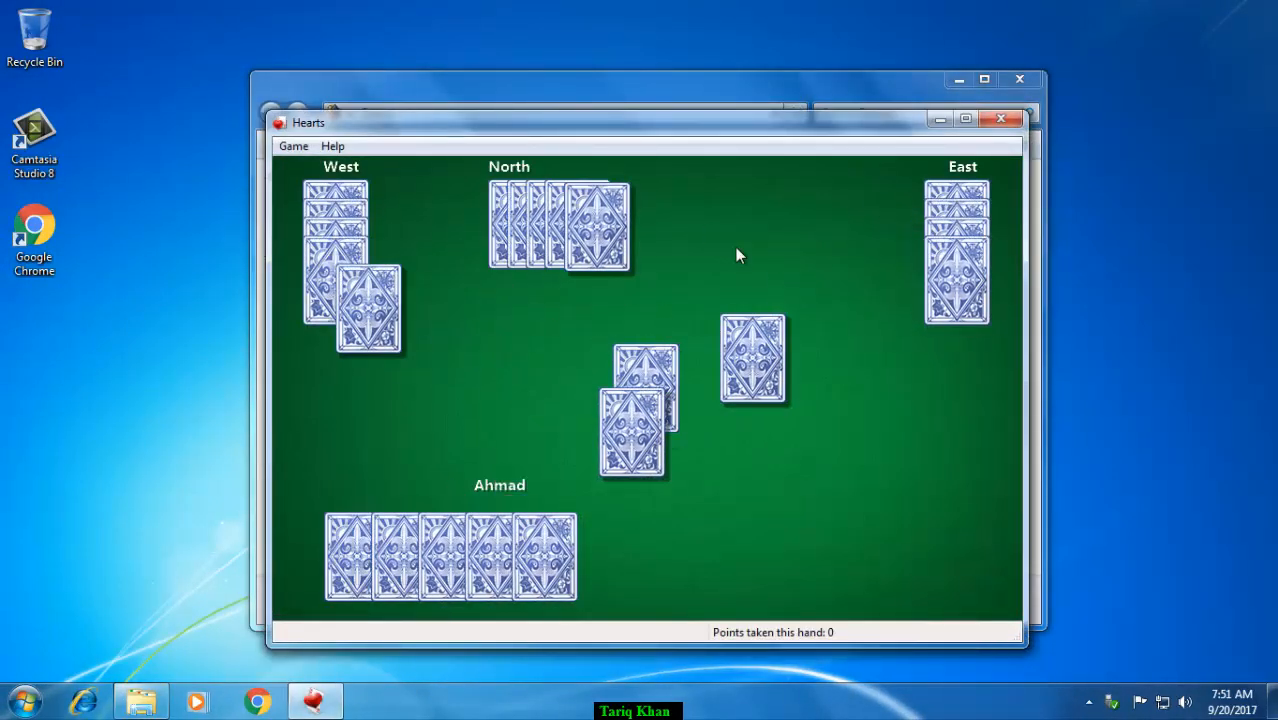
{"action": "left_click", "coordinate": [1000, 120]}
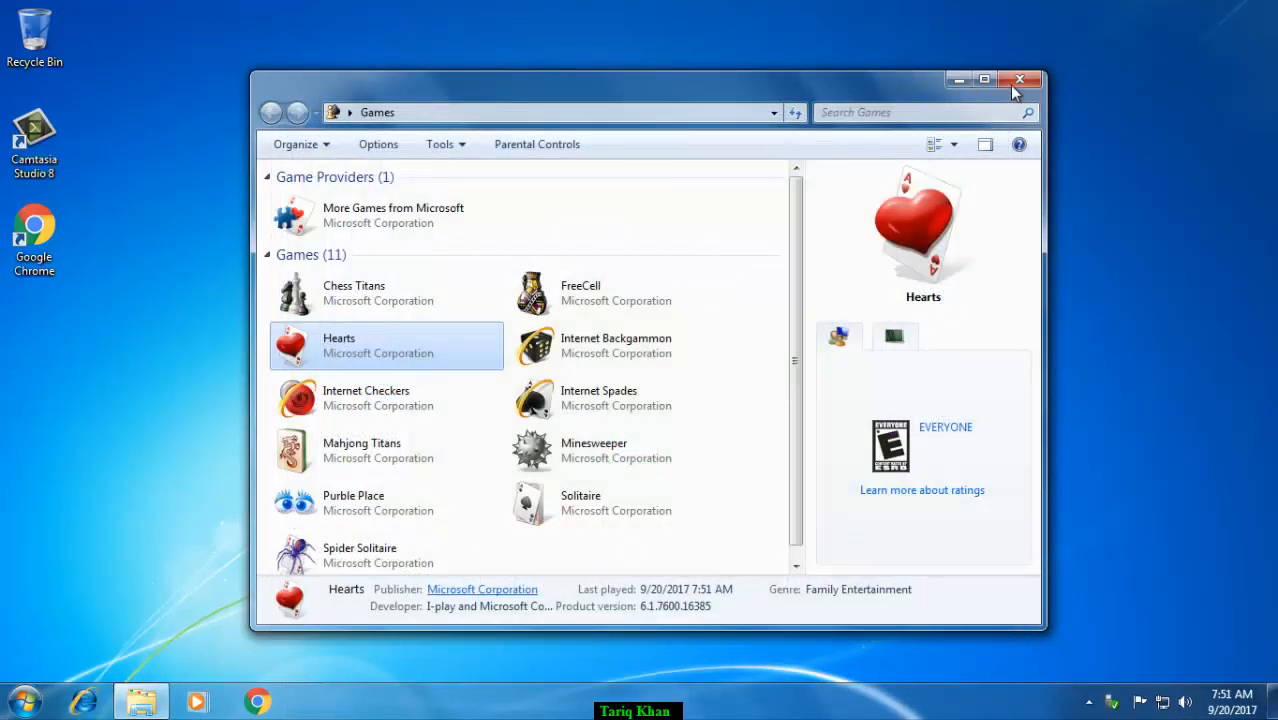
{"action": "left_click", "coordinate": [1009, 85]}
Switch user back to Student and log on with the account password.
{"action": "left_click", "coordinate": [24, 701]}
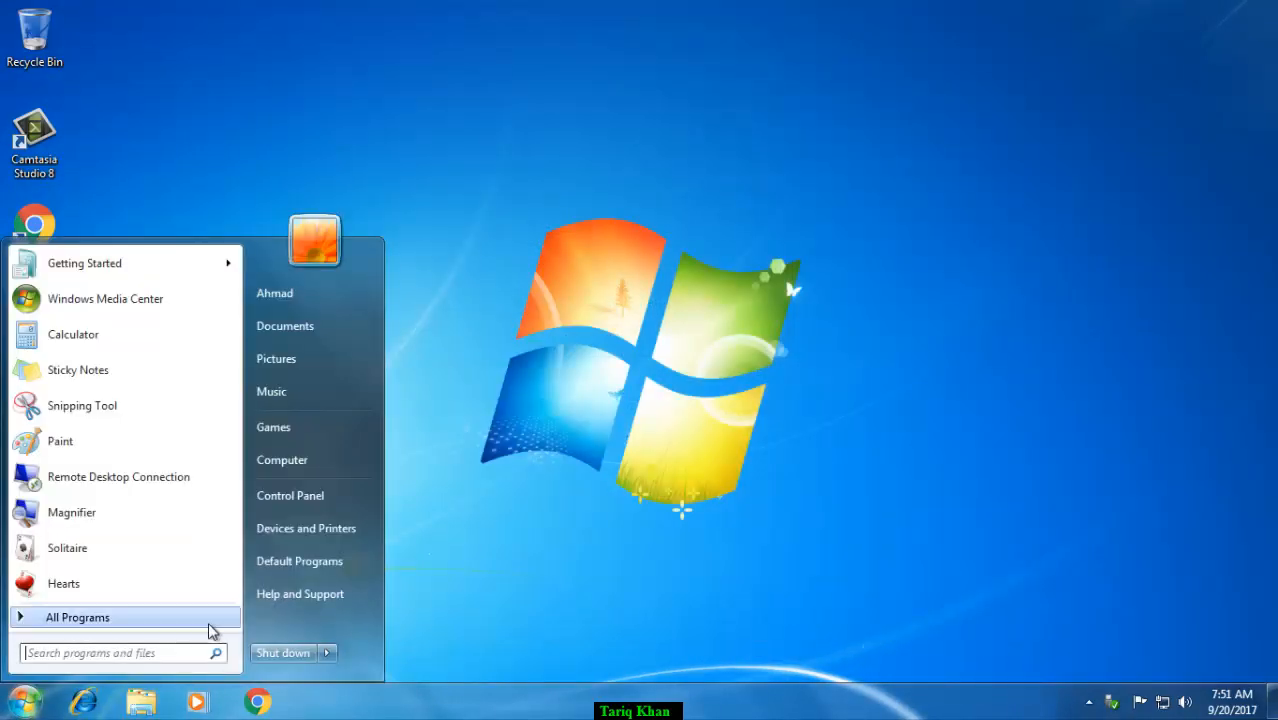
{"action": "left_click", "coordinate": [326, 652]}
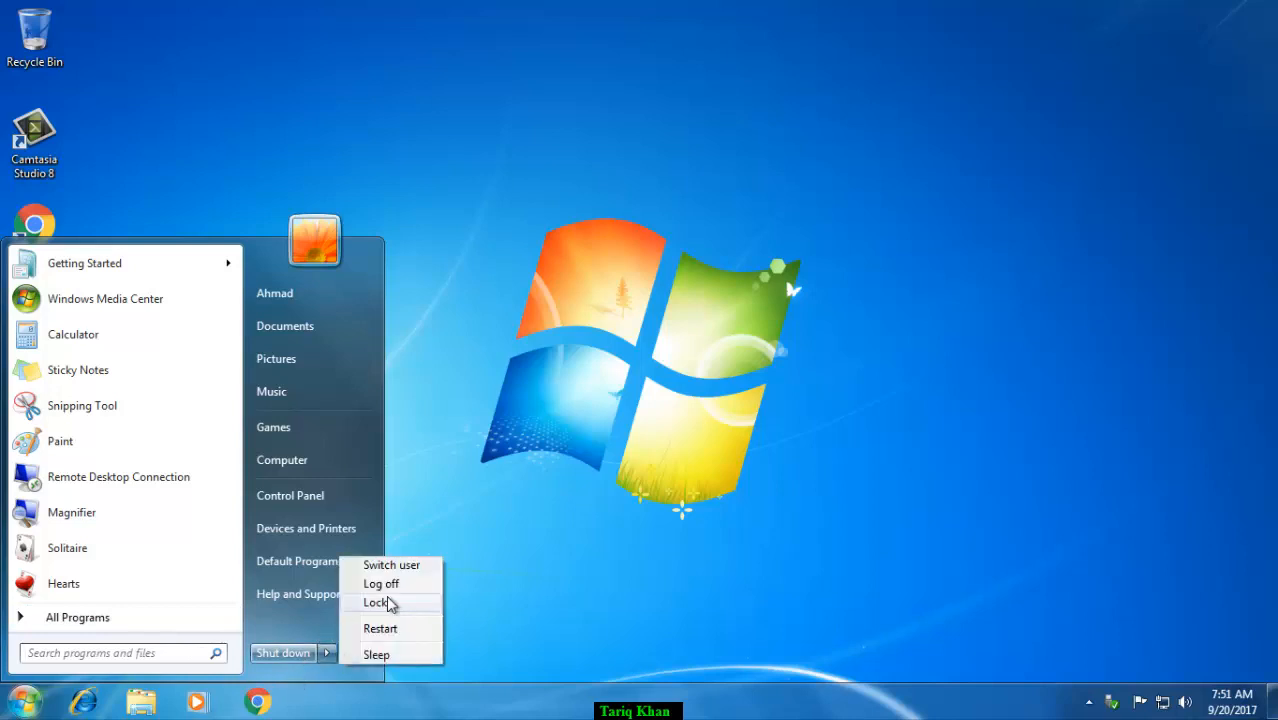
{"action": "left_click", "coordinate": [396, 568]}
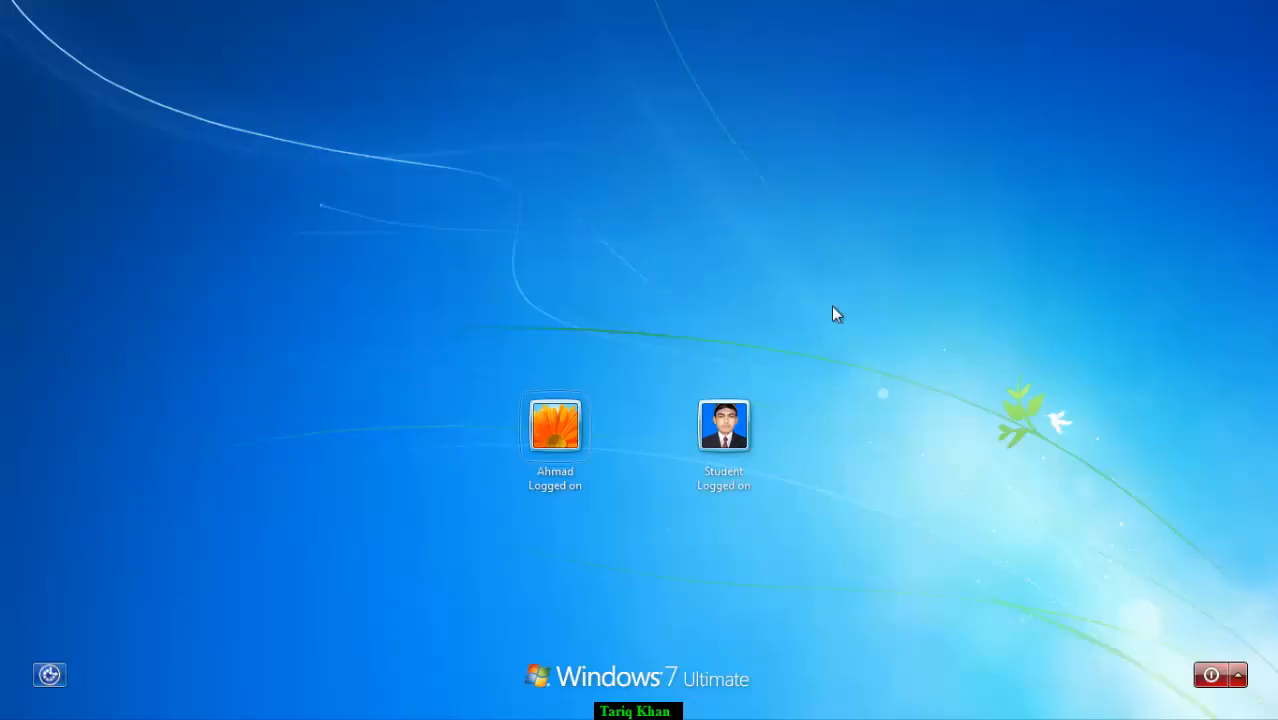
{"action": "left_click", "coordinate": [735, 423]}
{"action": "type", "text": "***"}
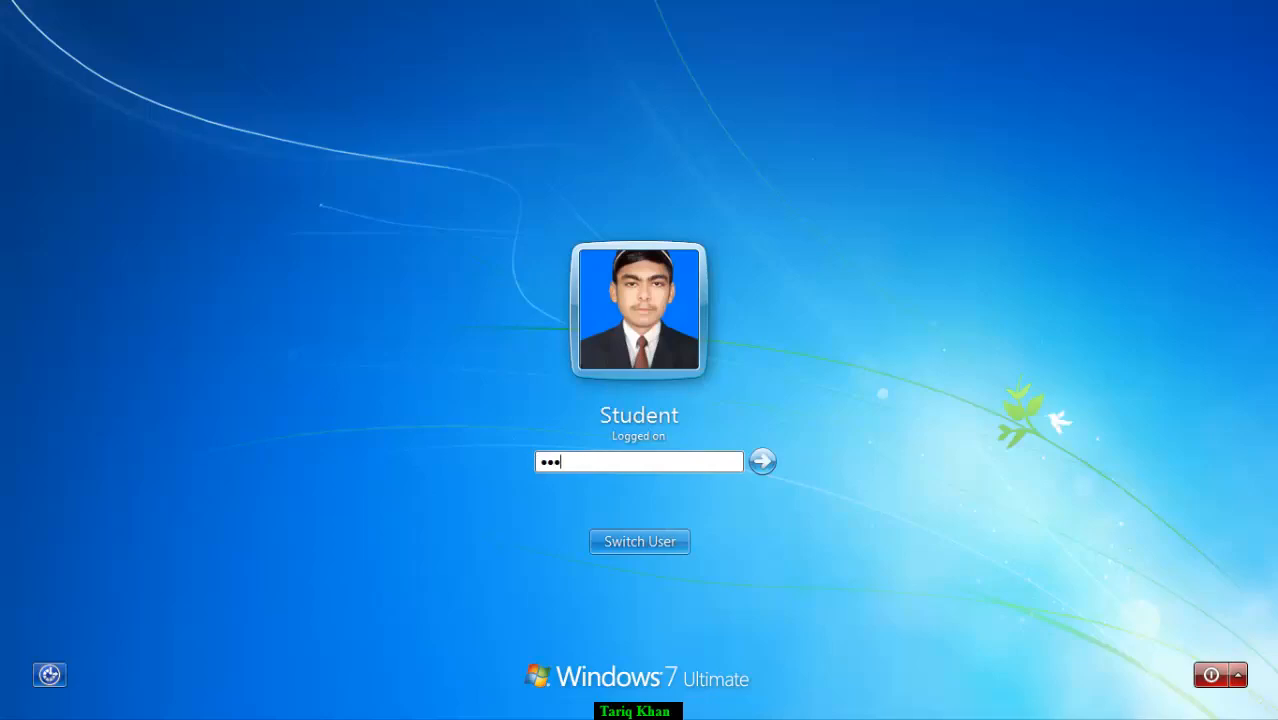
{"action": "type", "text": "**"}
{"action": "key", "text": "Return"}
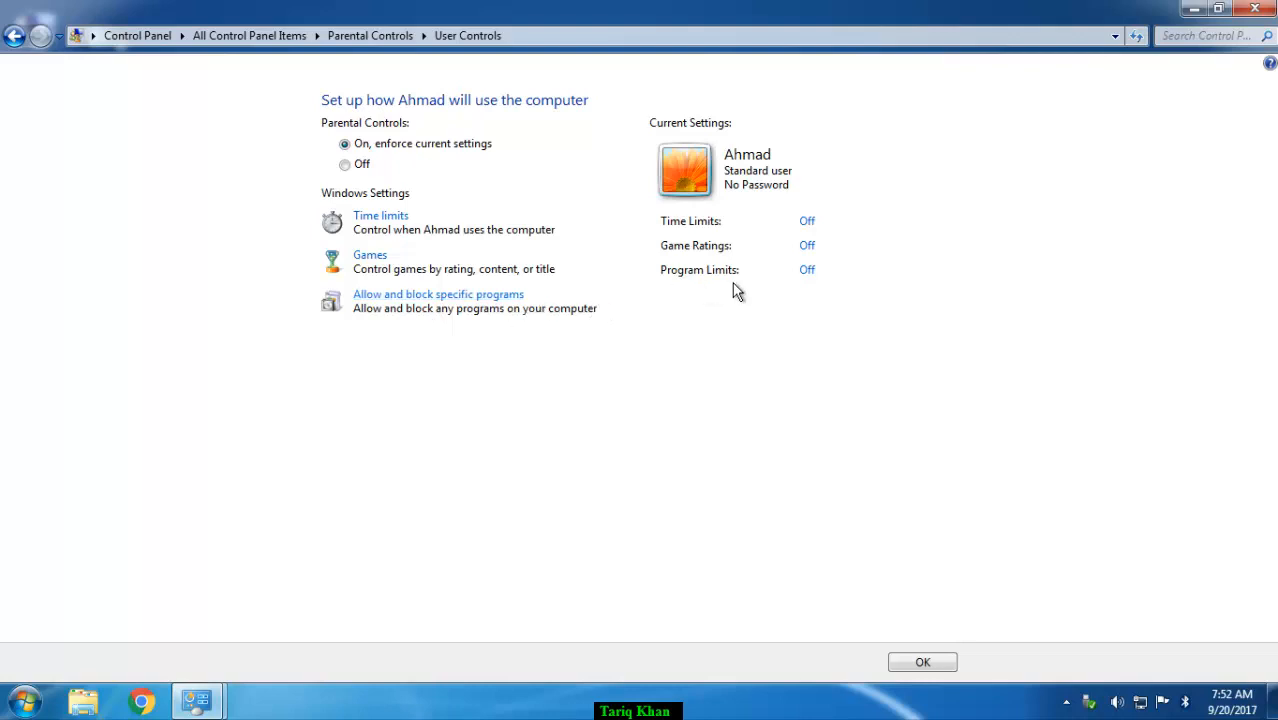
Restrict the standard user to only the programs that are allowed and look through the list of program files.
{"action": "left_click", "coordinate": [821, 284]}
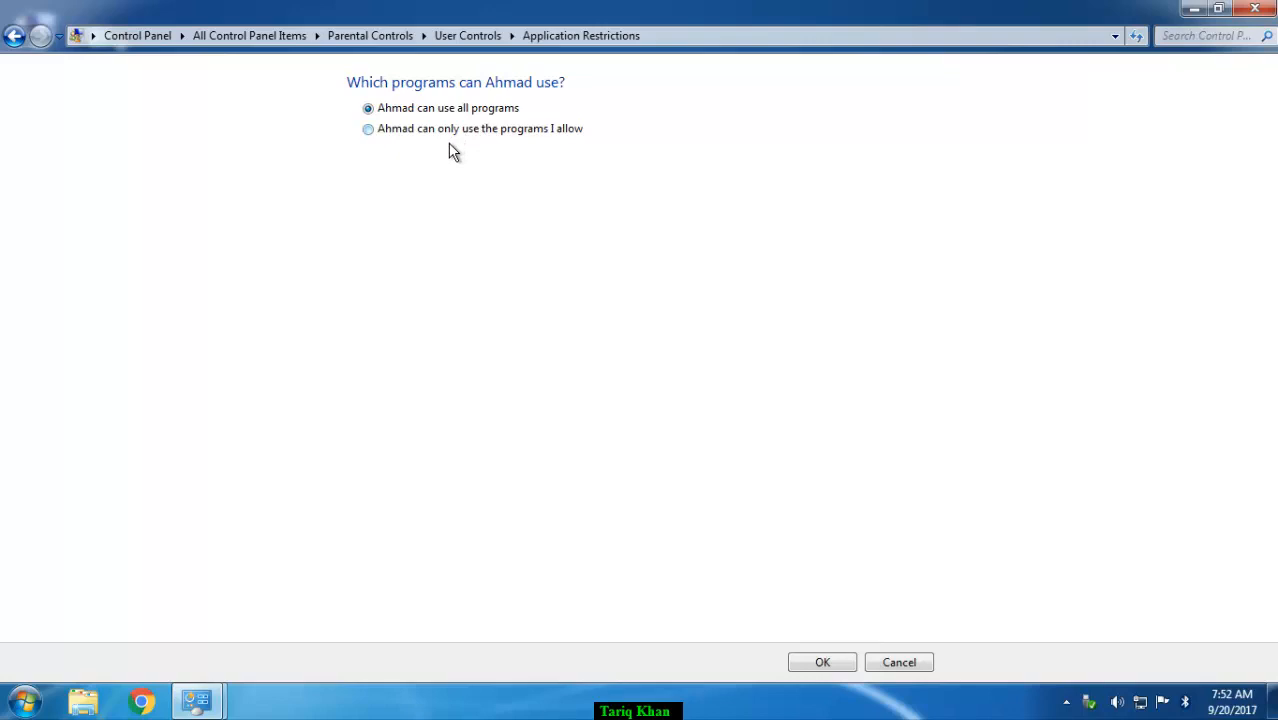
{"action": "left_click", "coordinate": [452, 129]}
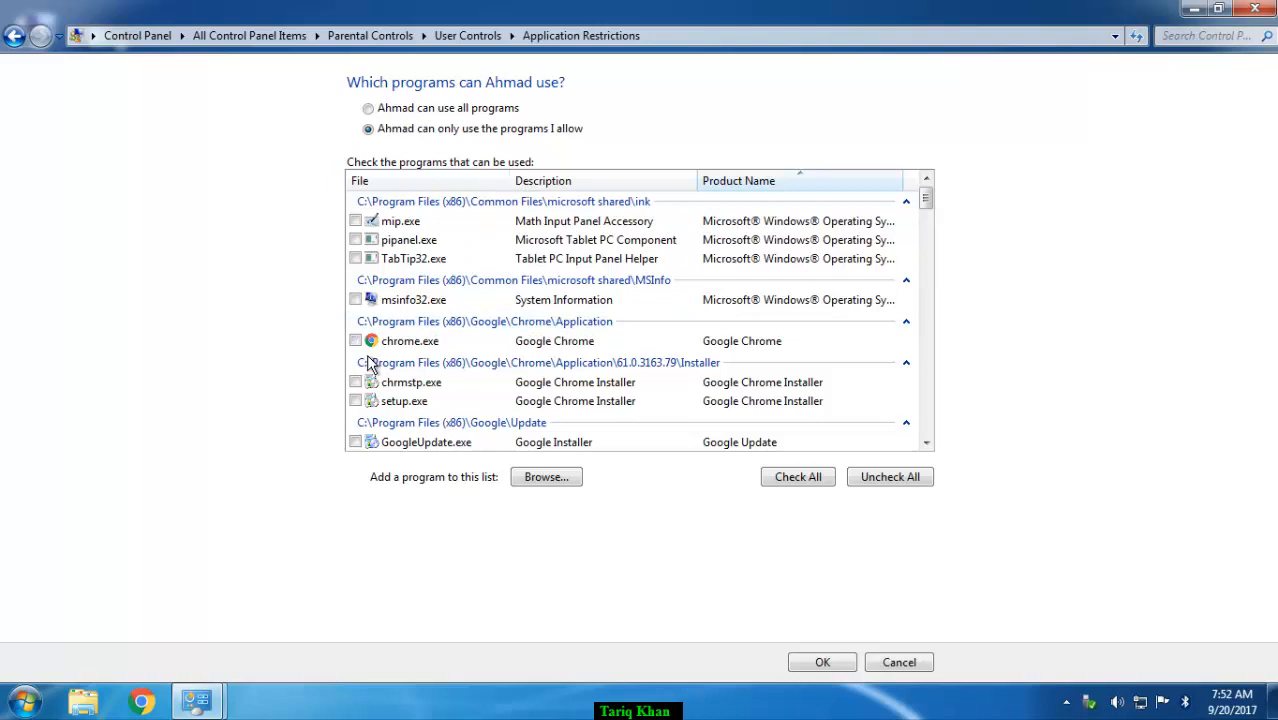
{"action": "left_click", "coordinate": [926, 445]}
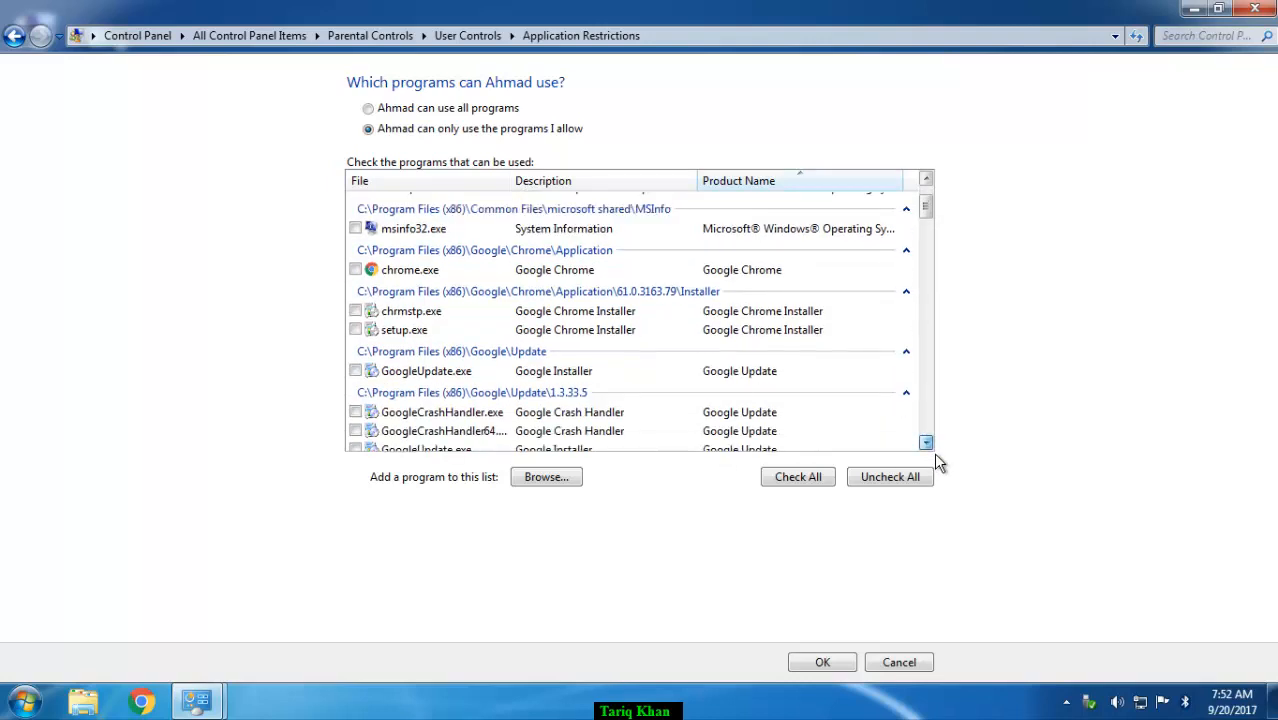
{"action": "scroll", "coordinate": [934, 452], "scroll_direction": "down", "scroll_amount": 7}
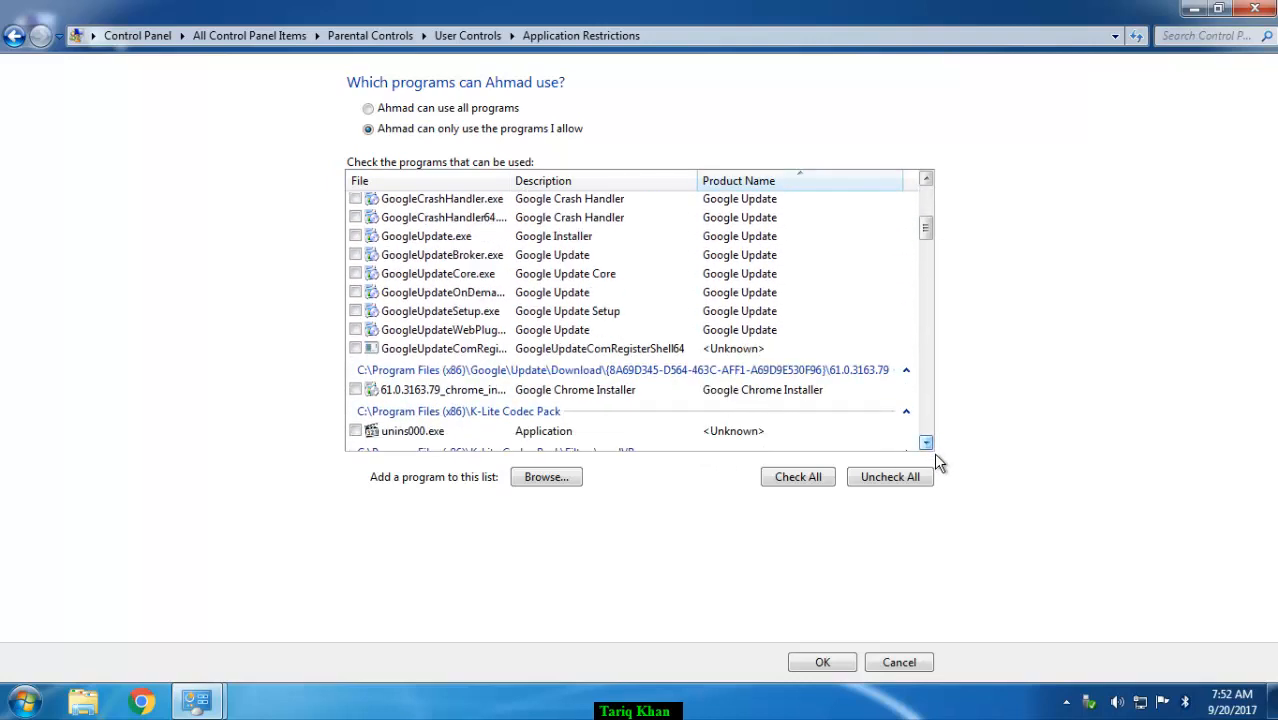
{"action": "scroll", "coordinate": [934, 452], "scroll_direction": "down", "scroll_amount": 2}
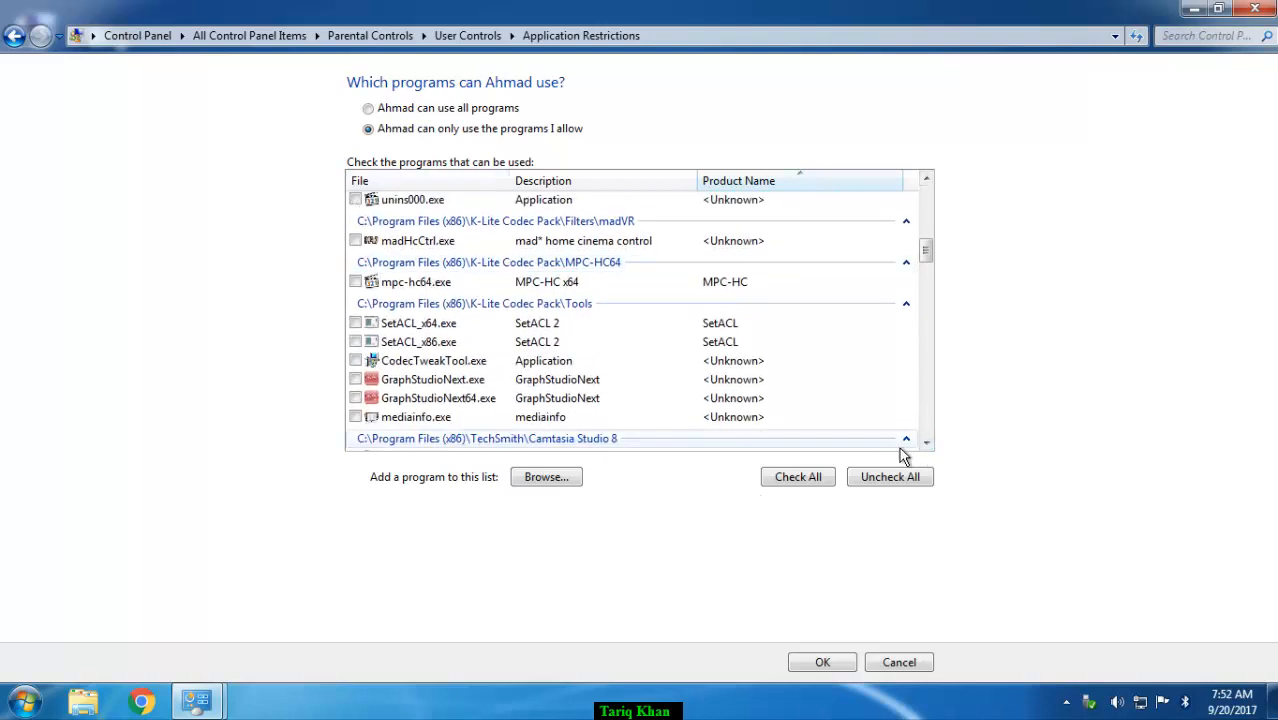
{"action": "scroll", "coordinate": [937, 454], "scroll_direction": "down", "scroll_amount": 1}
{"action": "scroll", "coordinate": [937, 454], "scroll_direction": "down", "scroll_amount": 4}
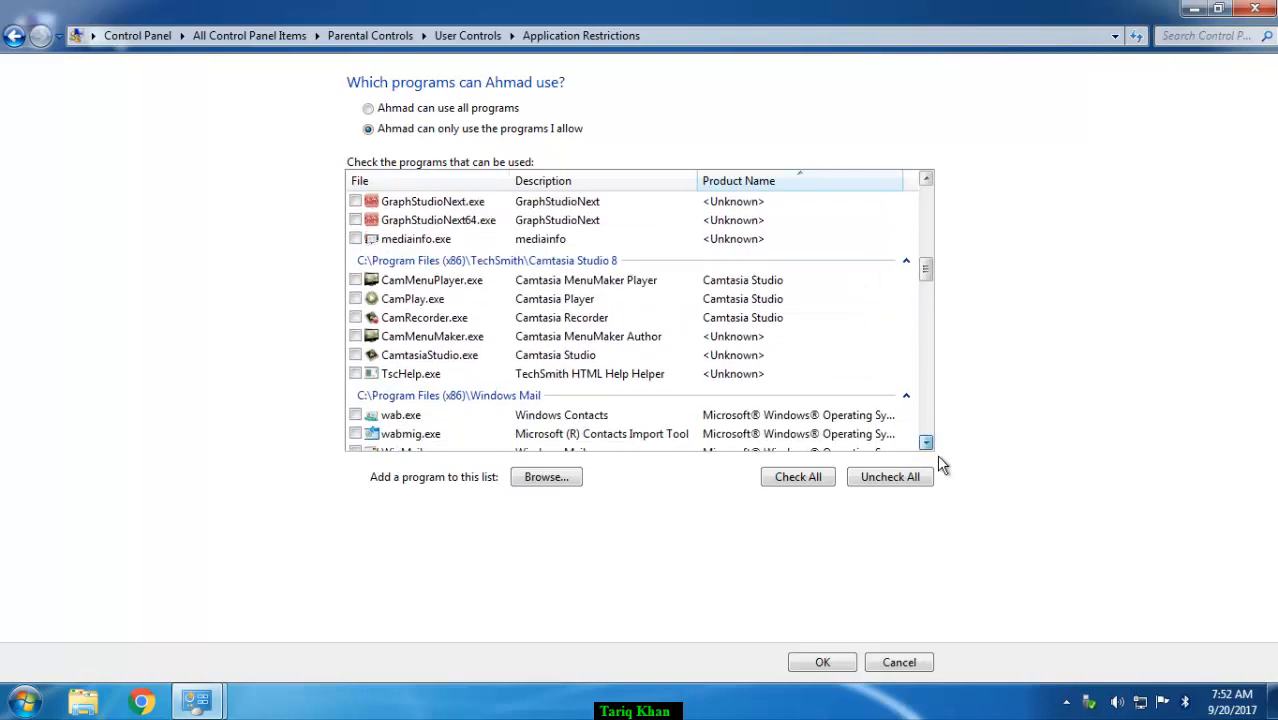
{"action": "scroll", "coordinate": [937, 454], "scroll_direction": "down", "scroll_amount": 3}
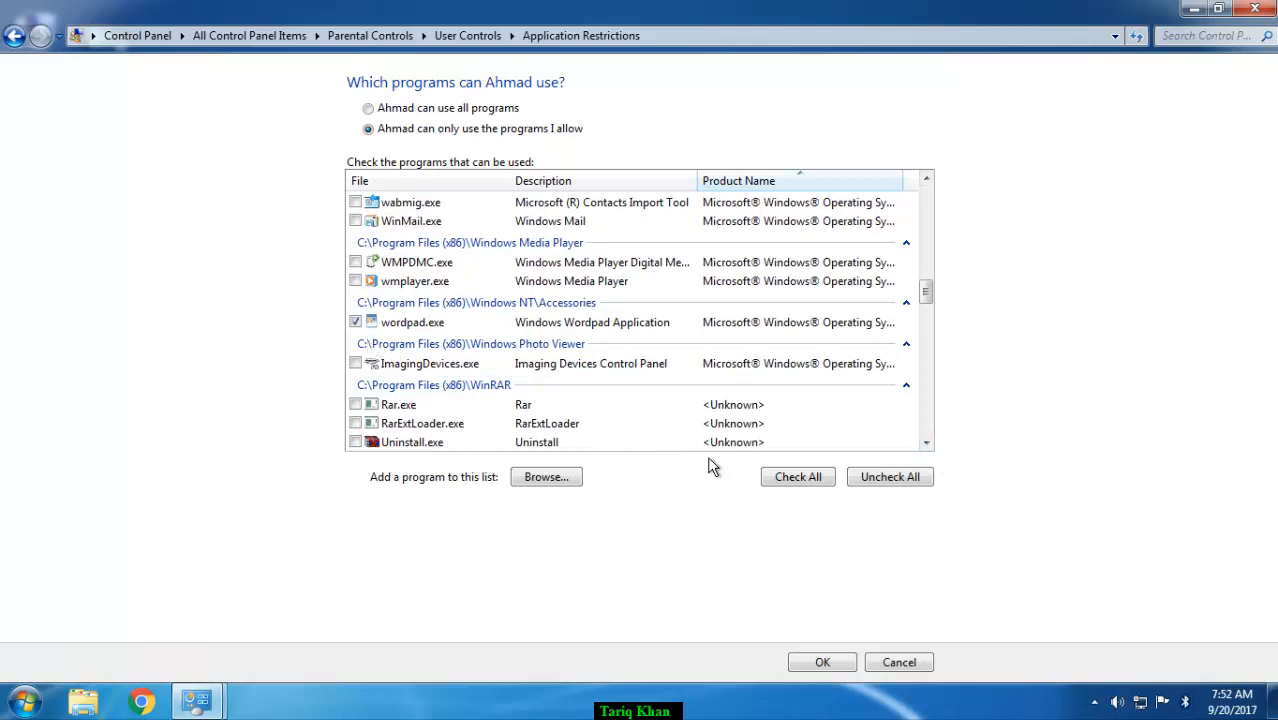
{"action": "scroll", "coordinate": [937, 462], "scroll_direction": "down", "scroll_amount": 6}
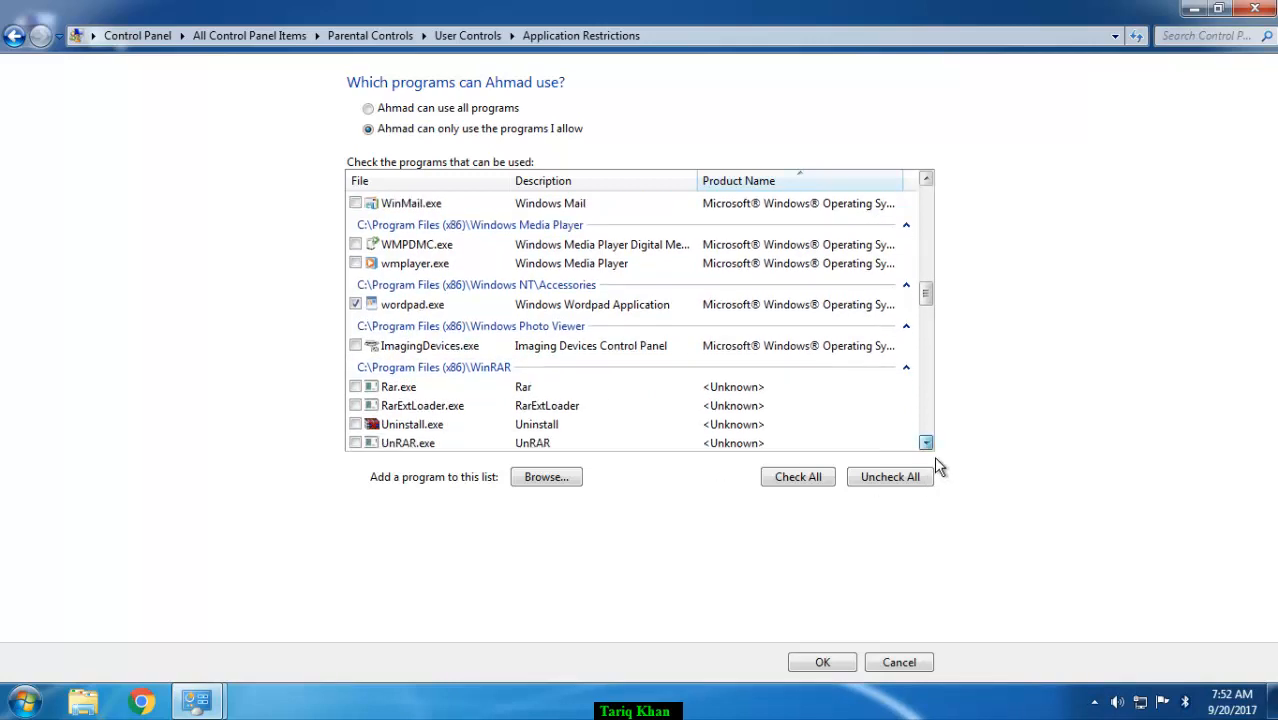
{"action": "scroll", "coordinate": [934, 456], "scroll_direction": "down", "scroll_amount": 3}
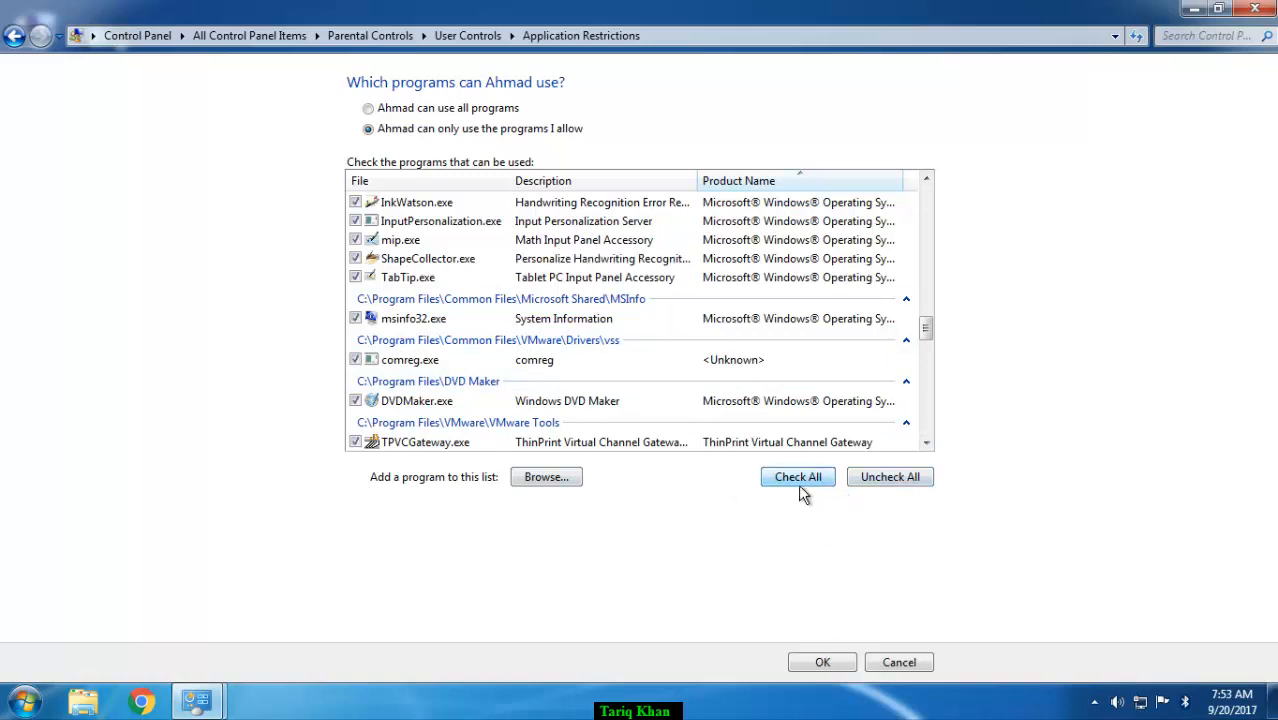
Uncheck all programs in the allowed list and accept the program restrictions.
{"action": "left_click", "coordinate": [887, 486]}
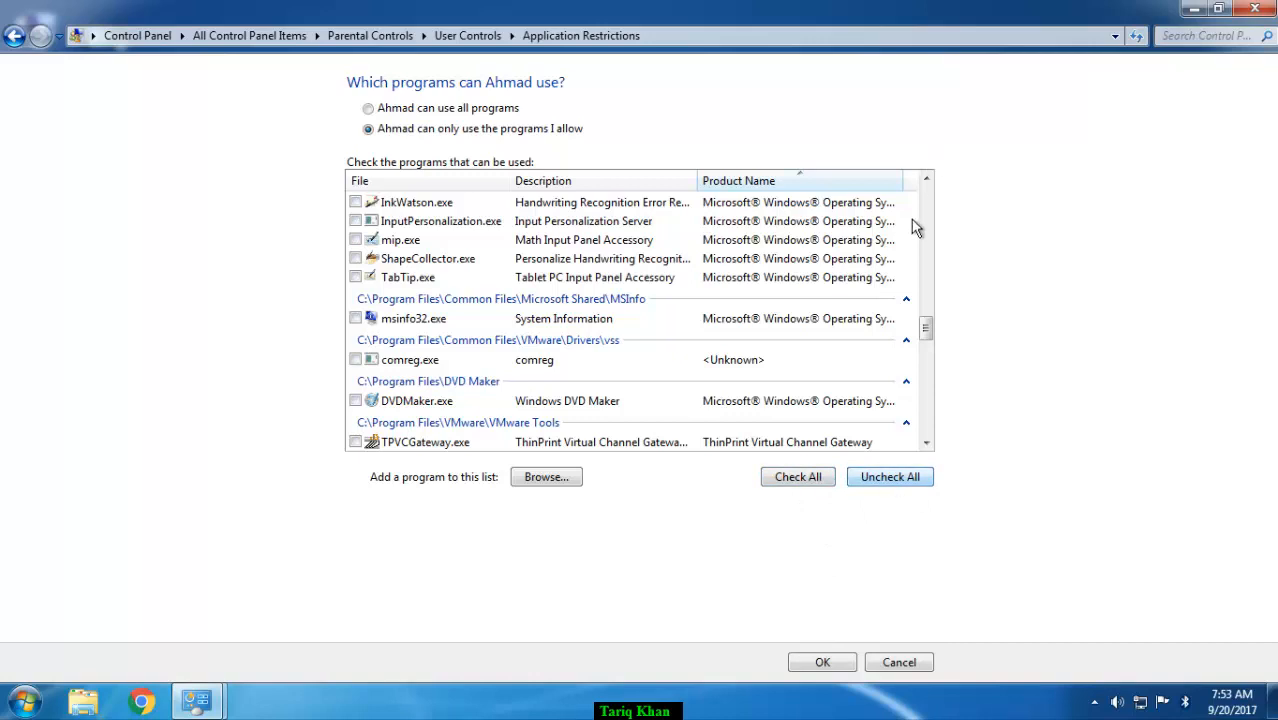
{"action": "scroll", "coordinate": [935, 203], "scroll_direction": "up", "scroll_amount": 4}
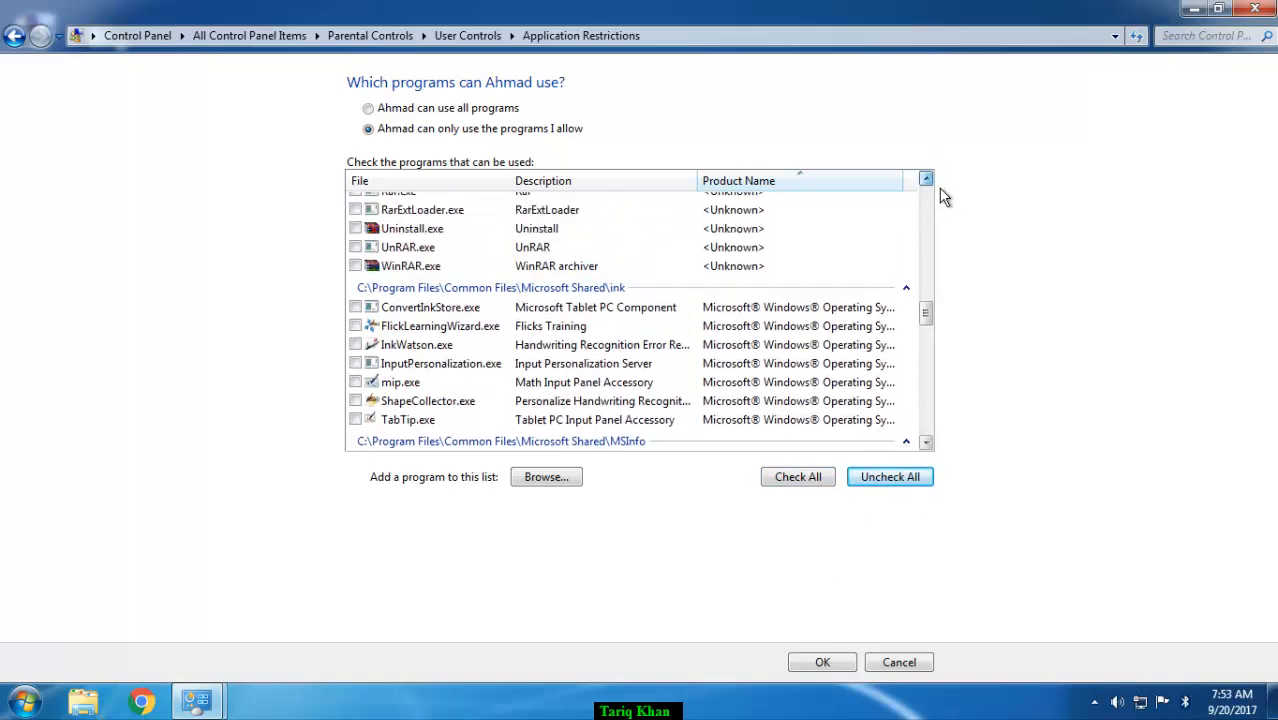
{"action": "scroll", "coordinate": [943, 197], "scroll_direction": "up", "scroll_amount": 2}
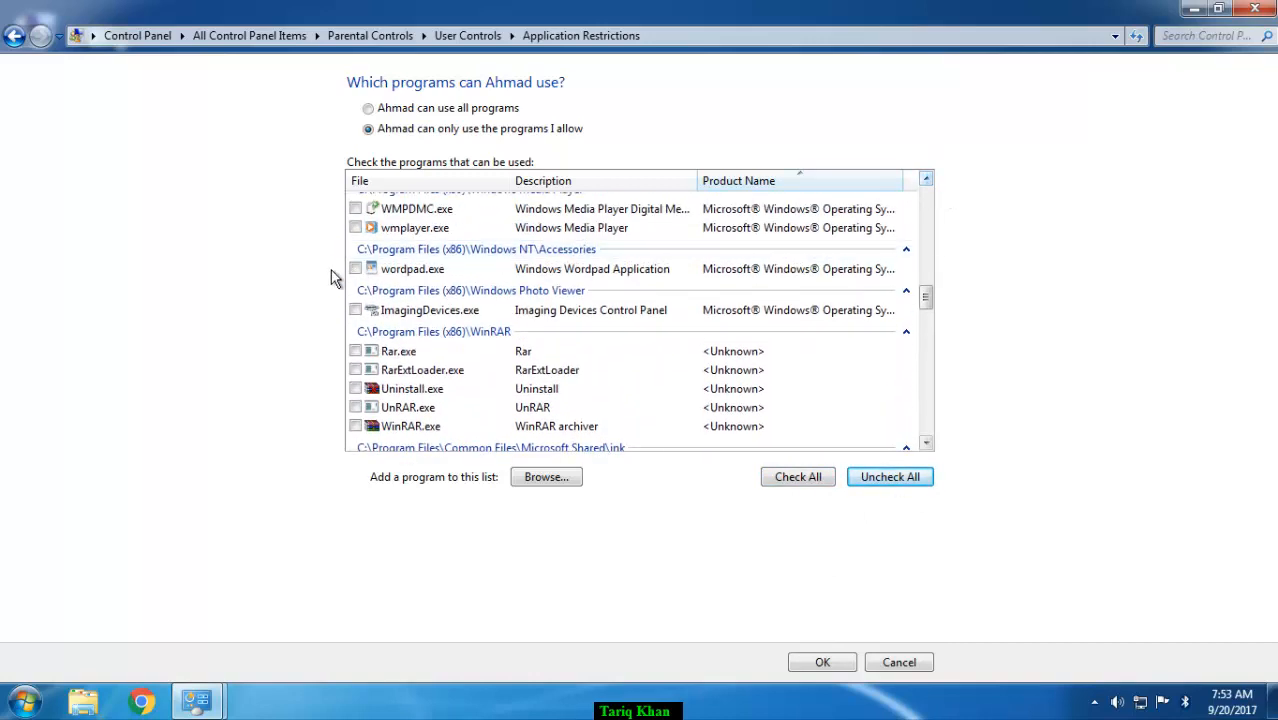
{"action": "left_click", "coordinate": [827, 664]}
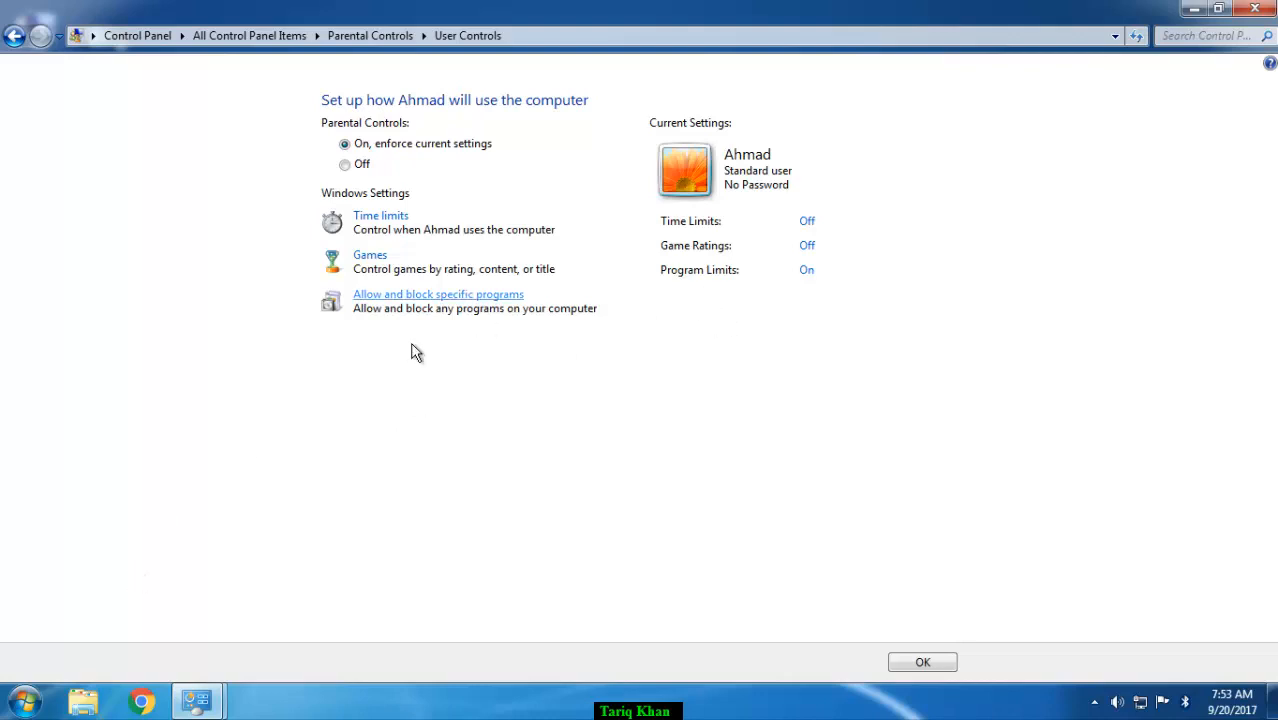
Accept the standard user's Parental Controls settings and return to the list of users.
{"action": "left_click", "coordinate": [43, 706]}
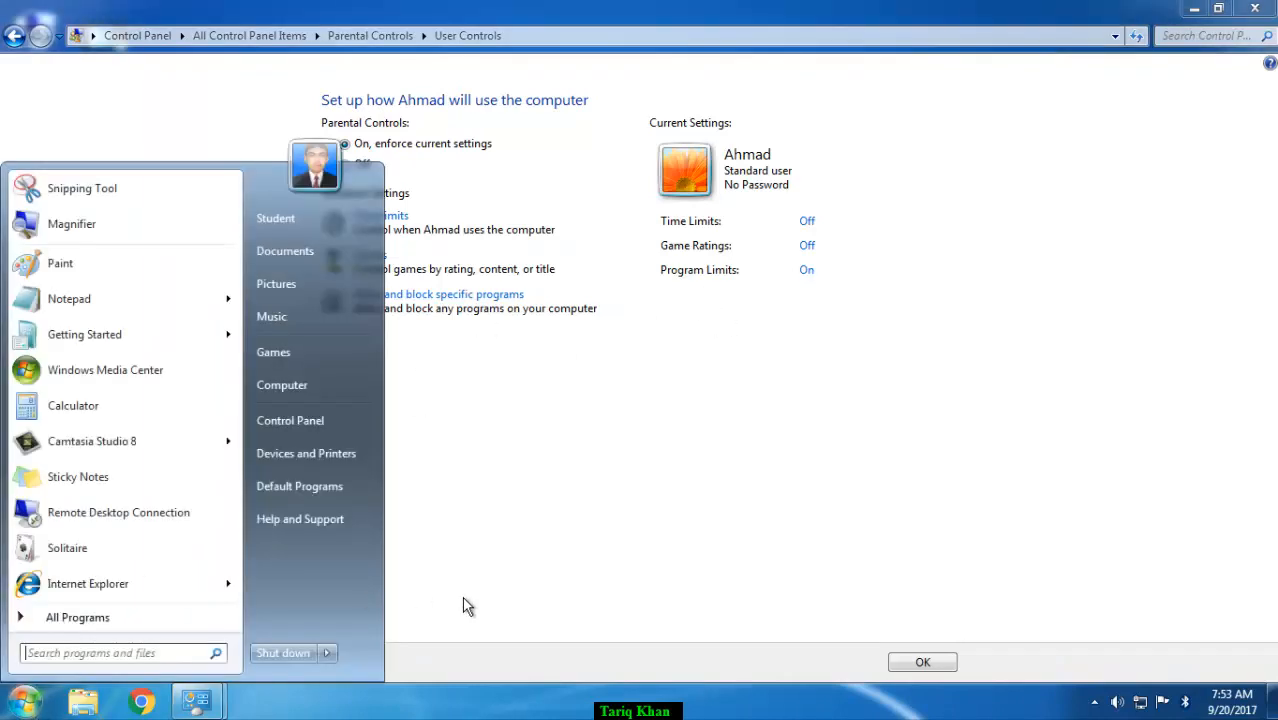
{"action": "left_click", "coordinate": [930, 690]}
{"action": "left_click", "coordinate": [920, 663]}
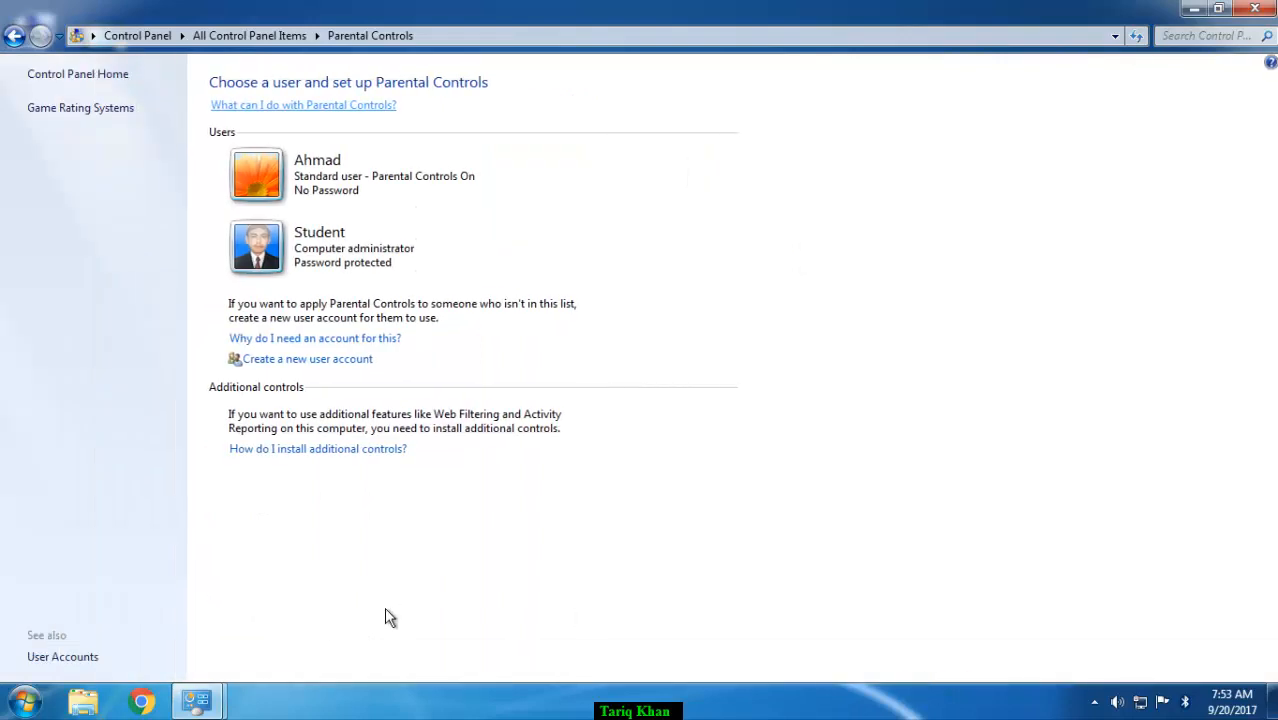
Switch from Student to the standard user account.
{"action": "left_click", "coordinate": [25, 702]}
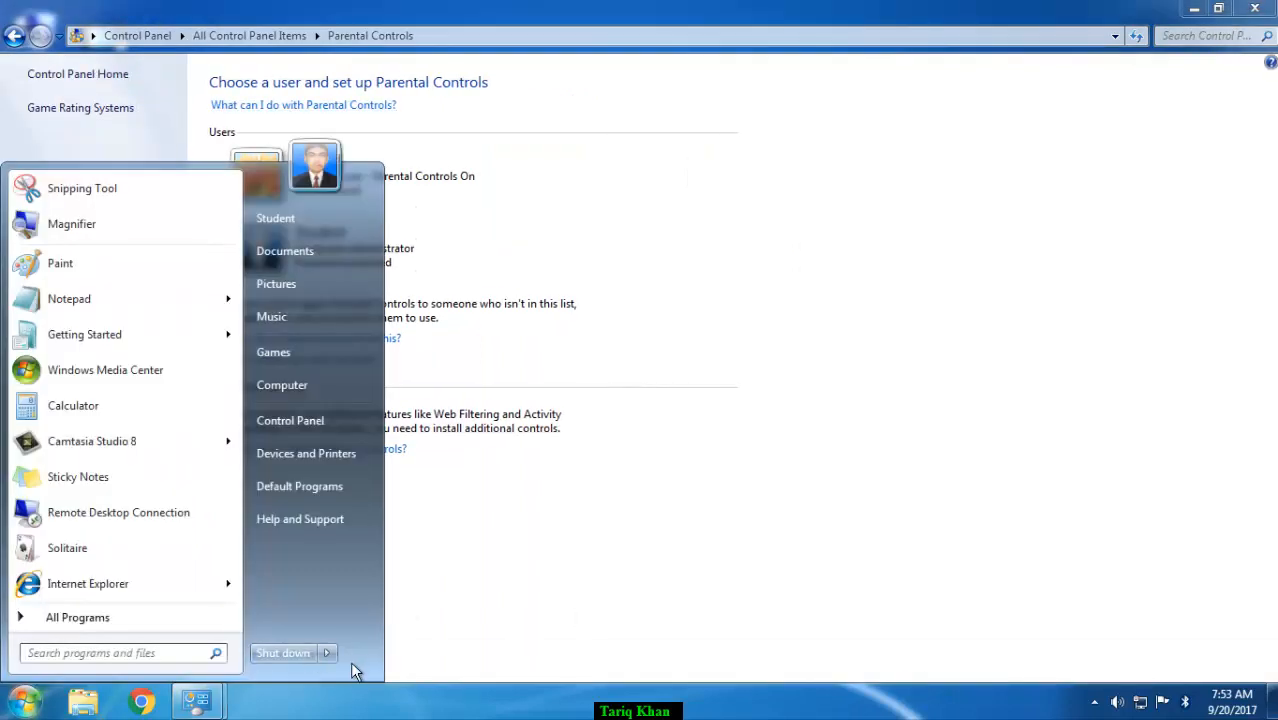
{"action": "mouse_move", "coordinate": [332, 658]}
{"action": "left_click", "coordinate": [388, 566]}
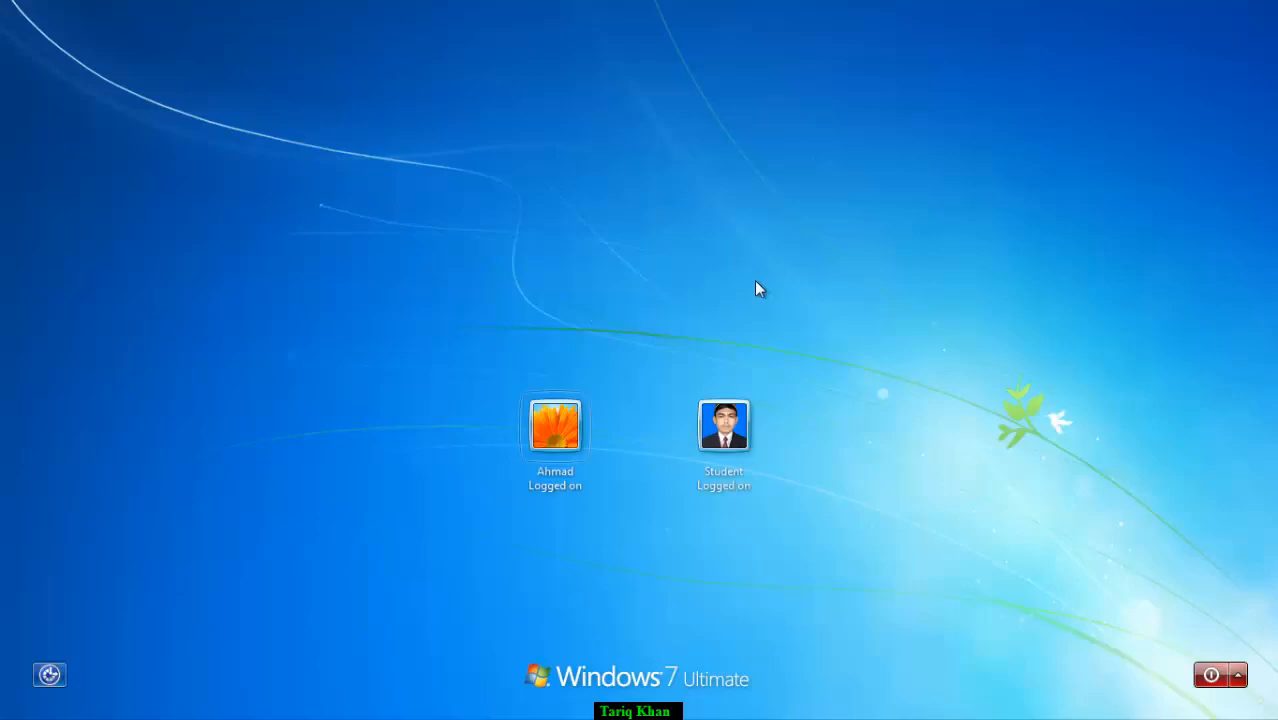
{"action": "left_click", "coordinate": [562, 430]}
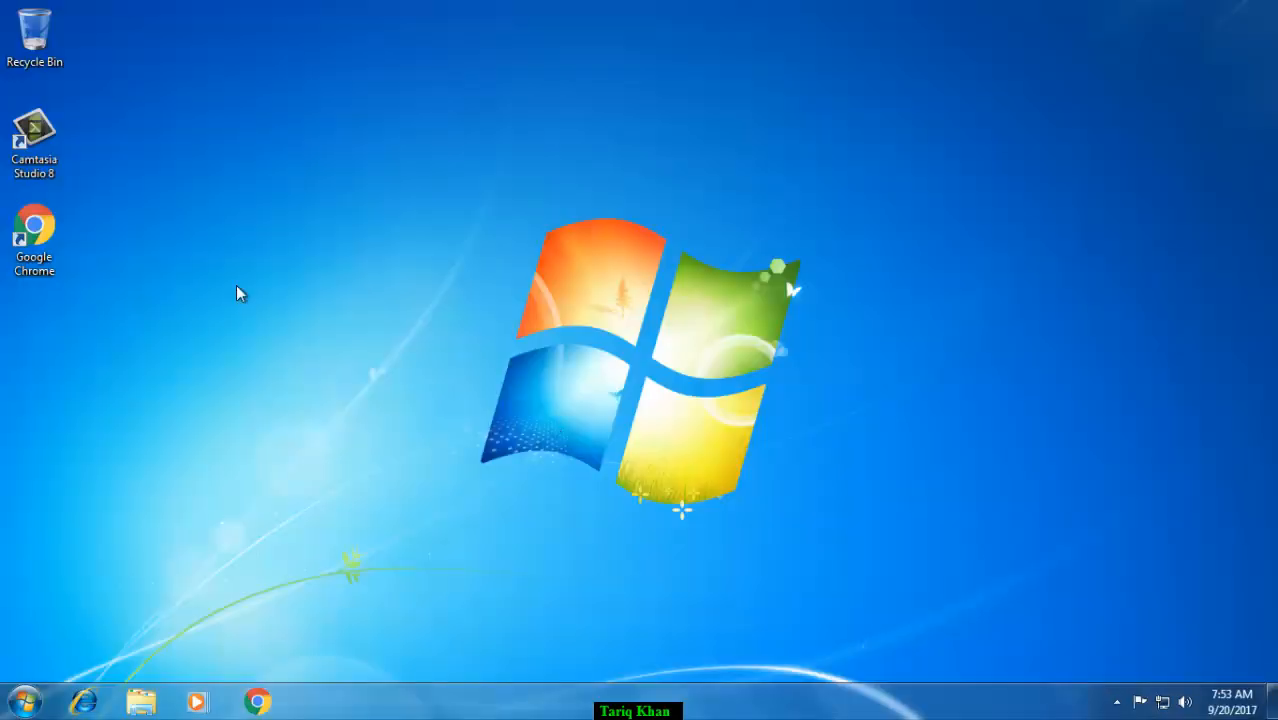
{"action": "right_click", "coordinate": [236, 285]}
{"action": "left_click", "coordinate": [285, 336]}
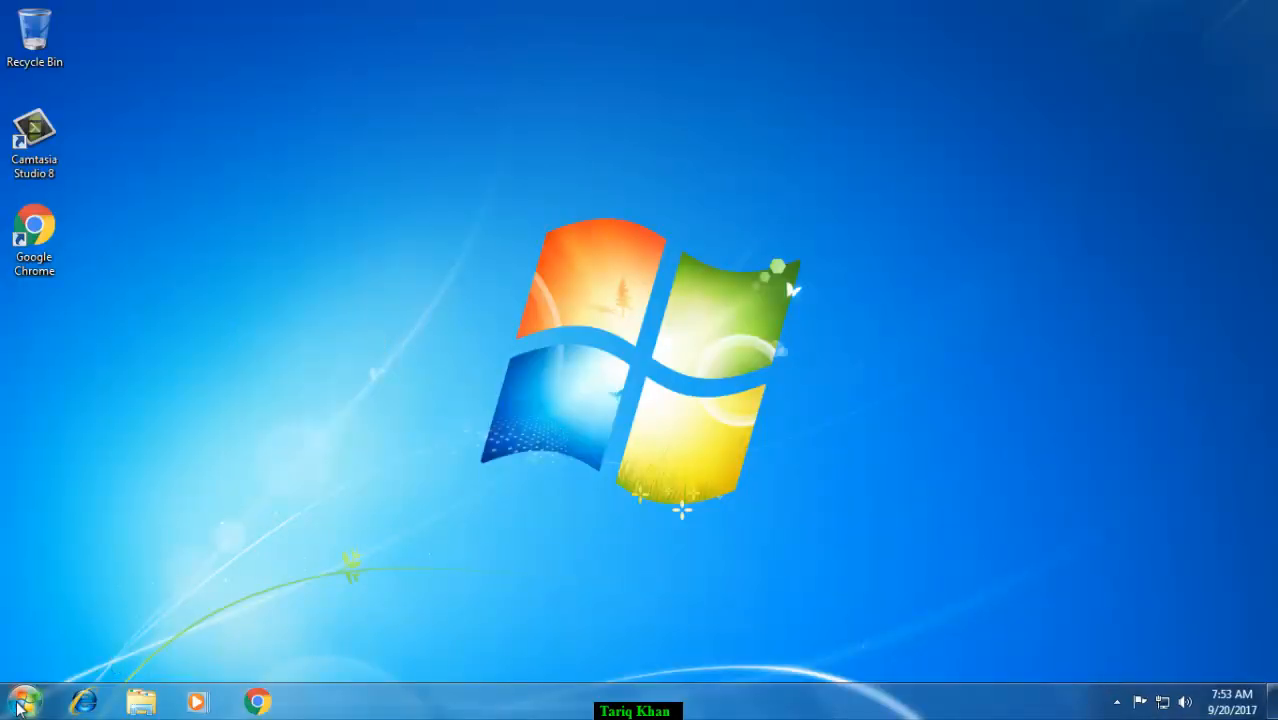
Test the program limits by searching for Notepad, launching it and closing its window.
{"action": "left_click", "coordinate": [24, 701]}
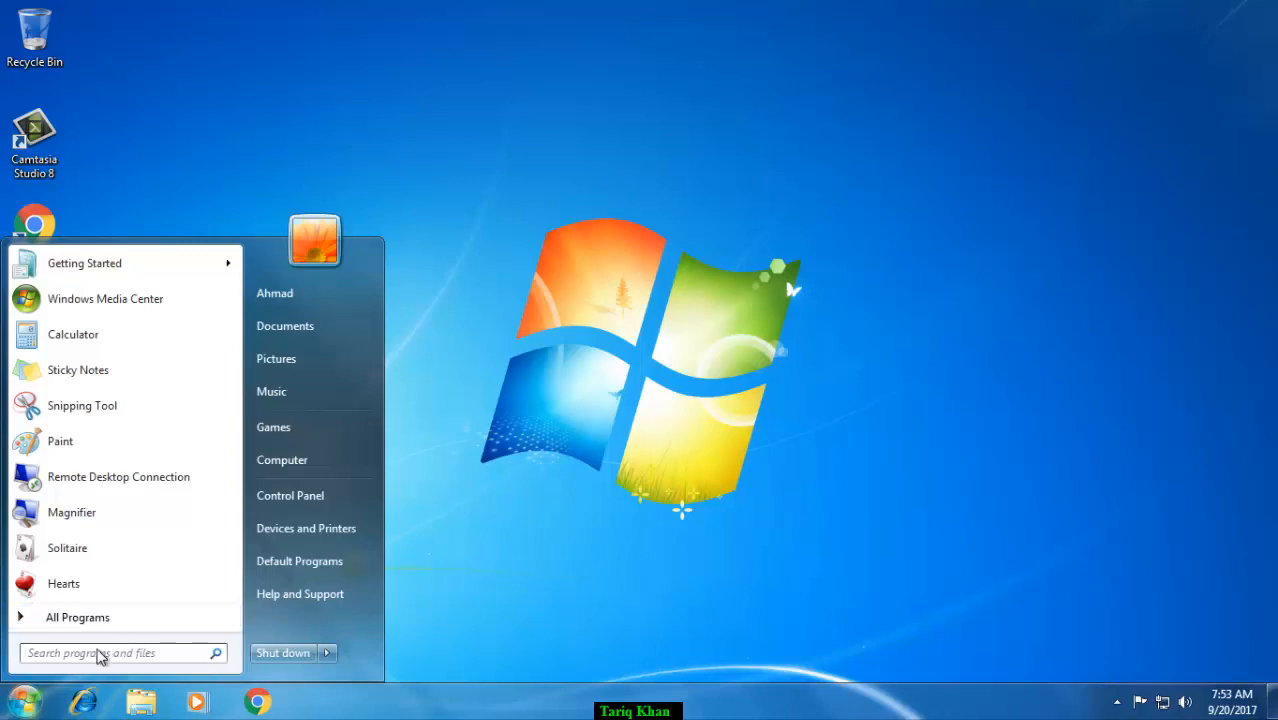
{"action": "type", "text": "note"}
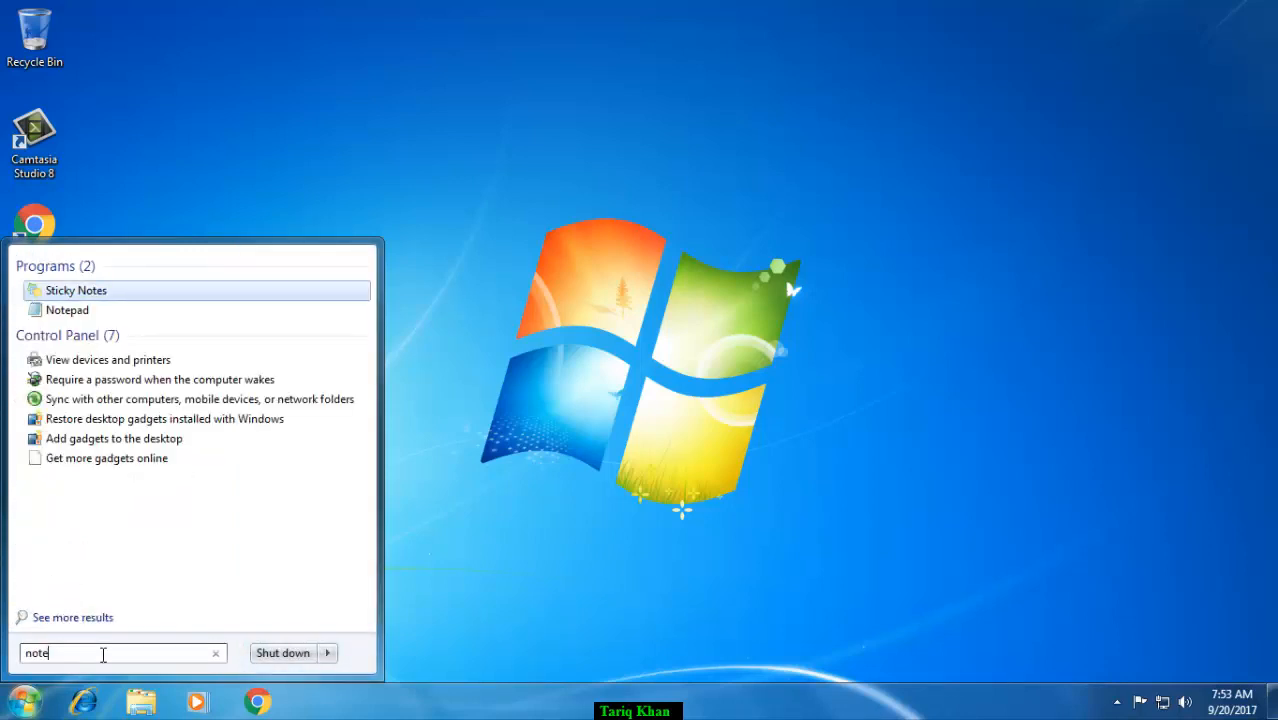
{"action": "left_click", "coordinate": [65, 311]}
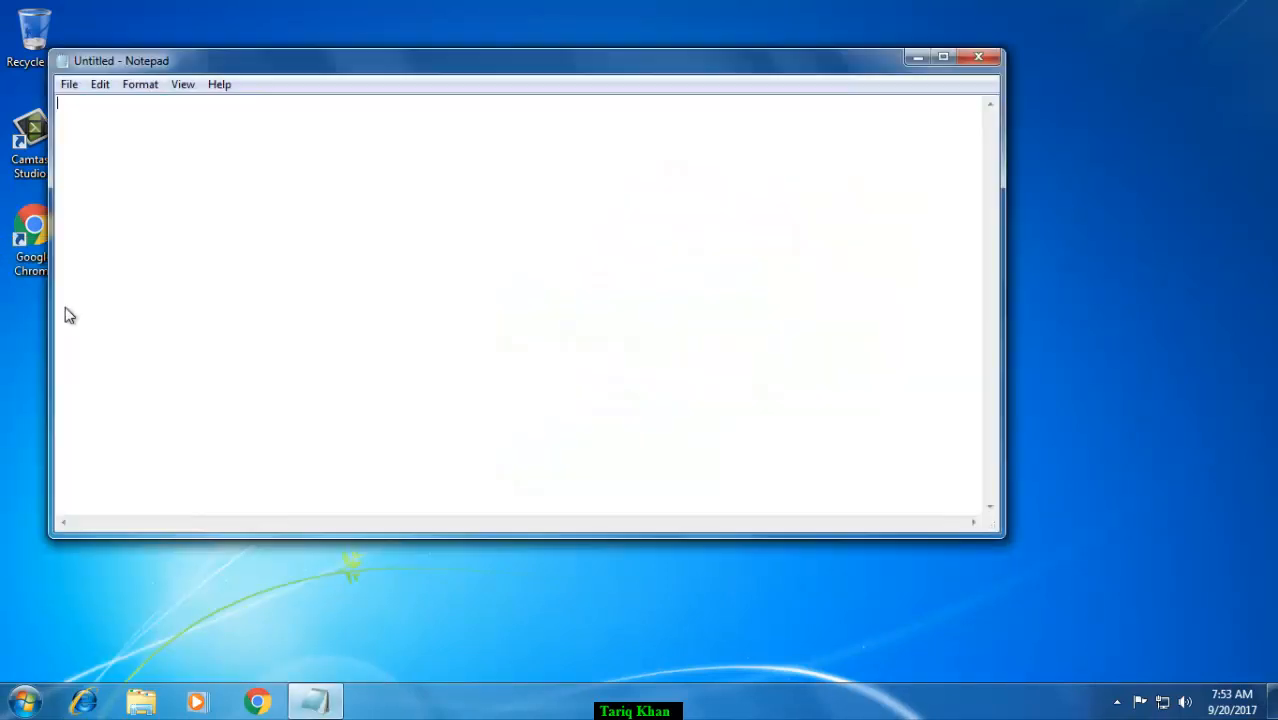
{"action": "left_click", "coordinate": [978, 60]}
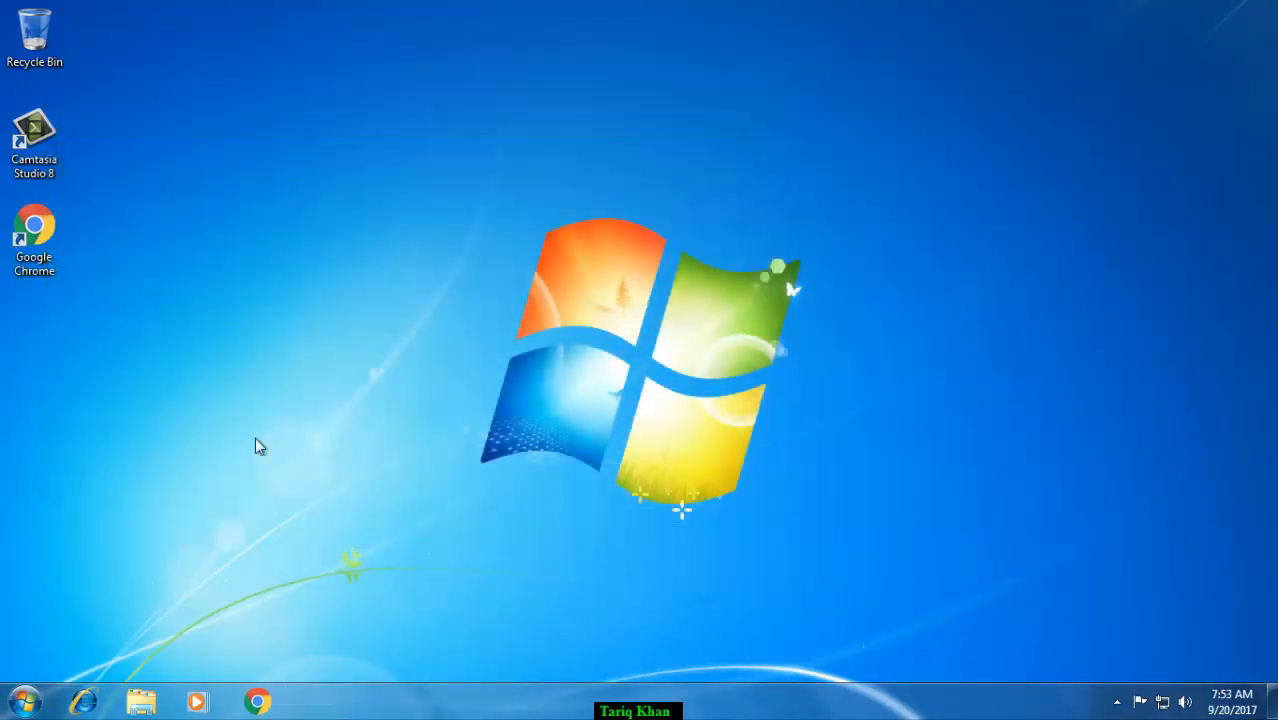
Test the program limits by searching for WordPad, launching it and closing its window.
{"action": "left_click", "coordinate": [30, 700]}
{"action": "type", "text": "wordp"}
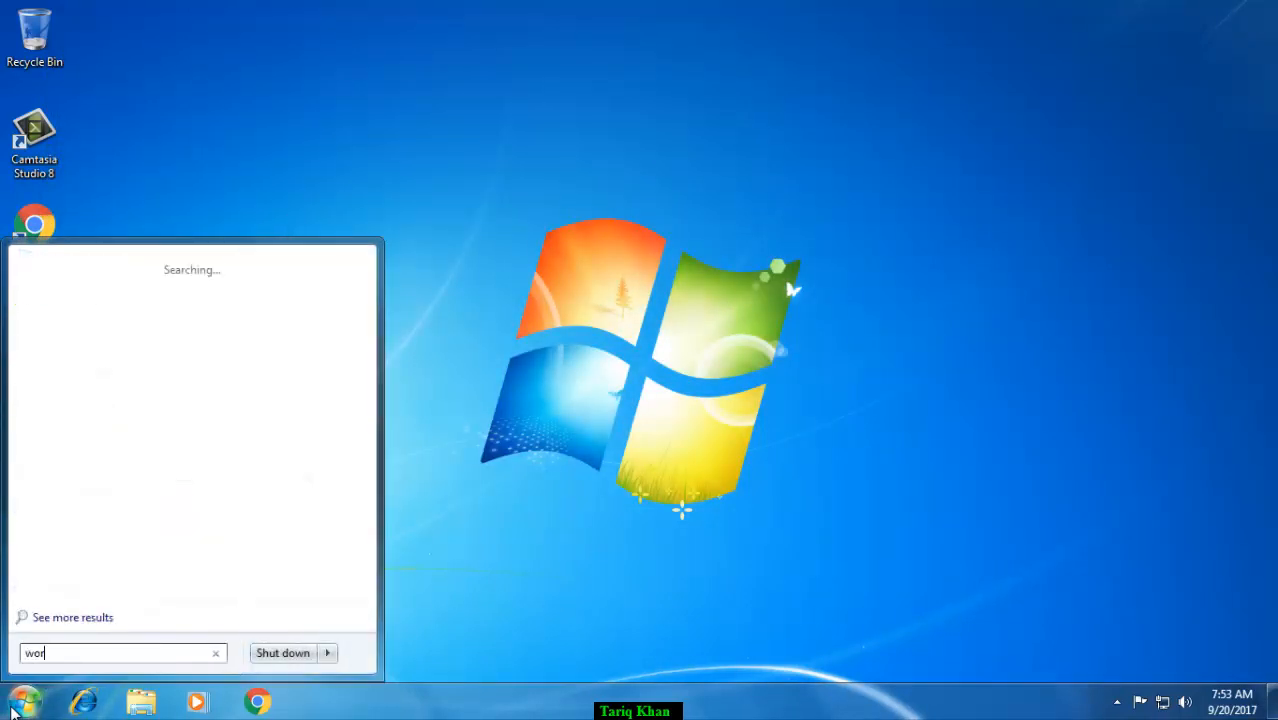
{"action": "type", "text": "ad"}
{"action": "key", "text": "Return"}
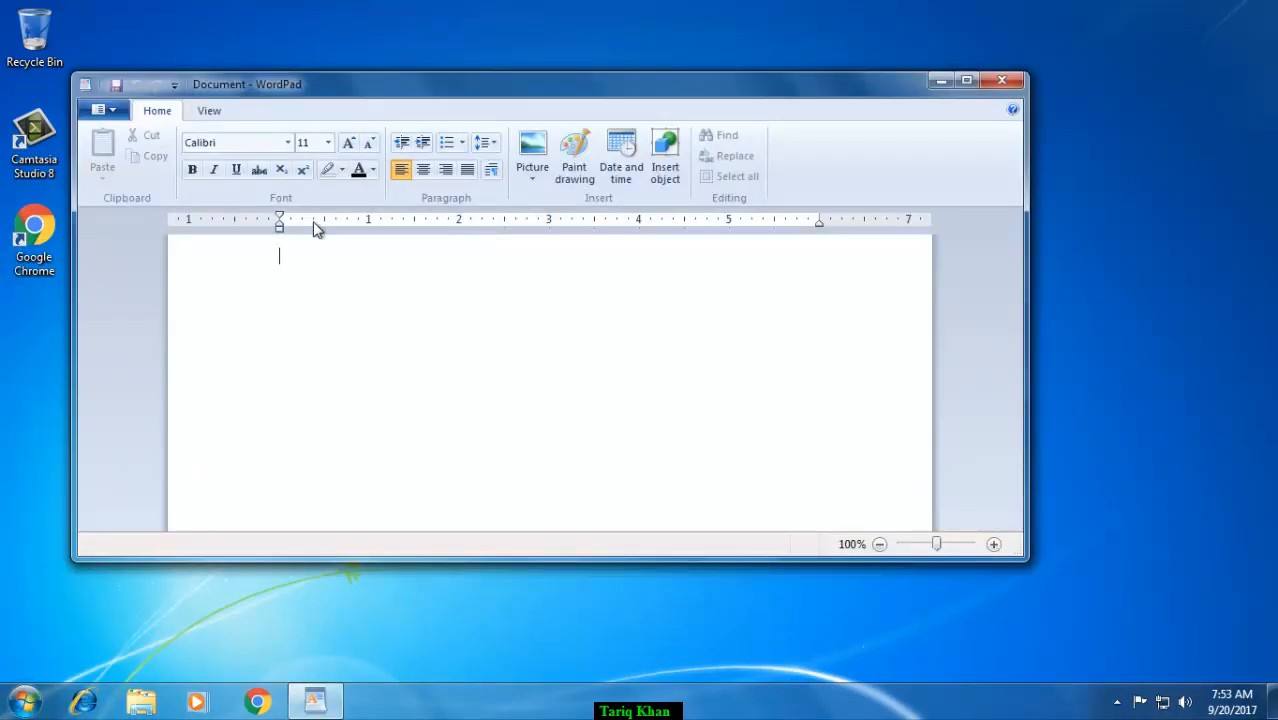
{"action": "left_click", "coordinate": [1002, 79]}
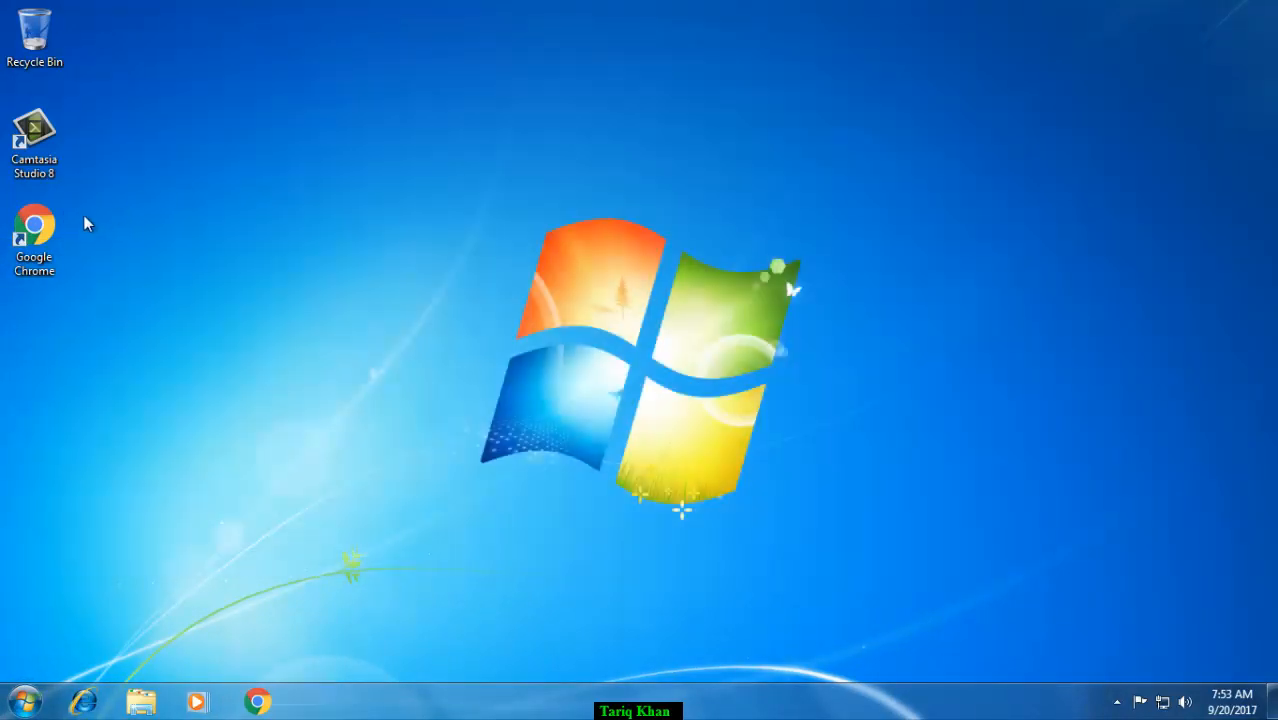
Try to launch Google Chrome from the desktop, closing its window and the Parental Controls message.
{"action": "double_click", "coordinate": [63, 232]}
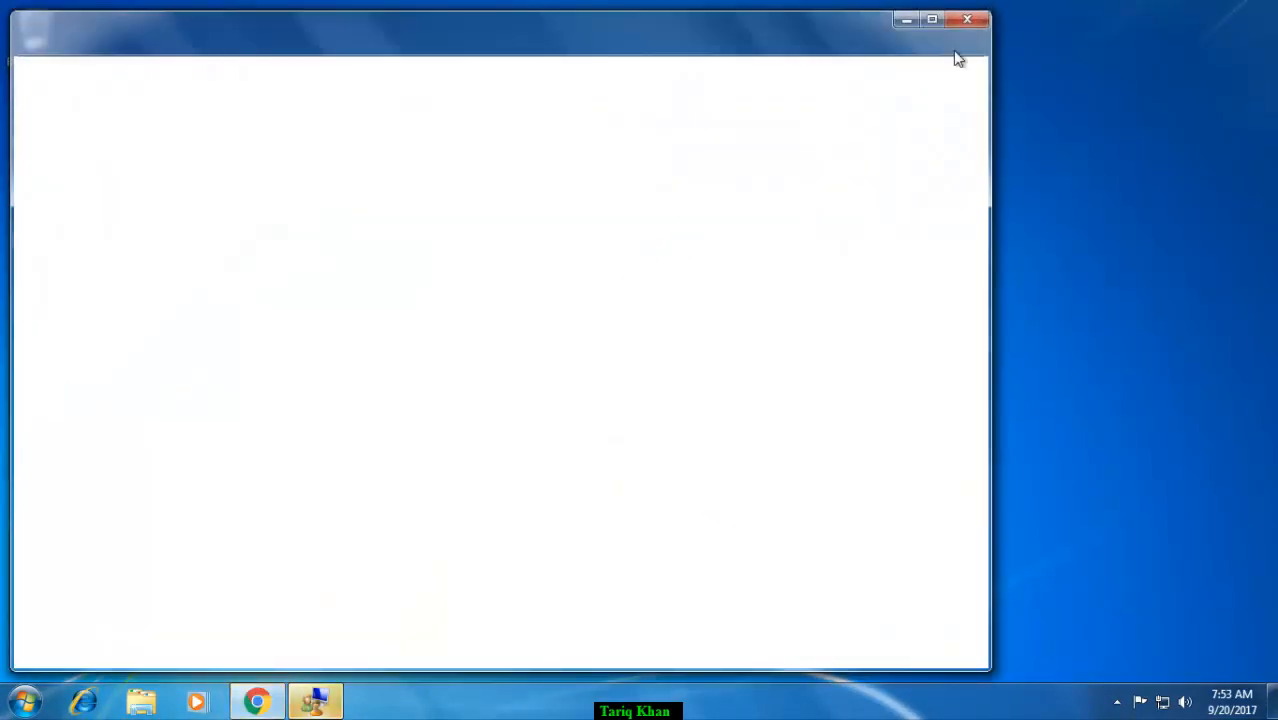
{"action": "left_click", "coordinate": [967, 24]}
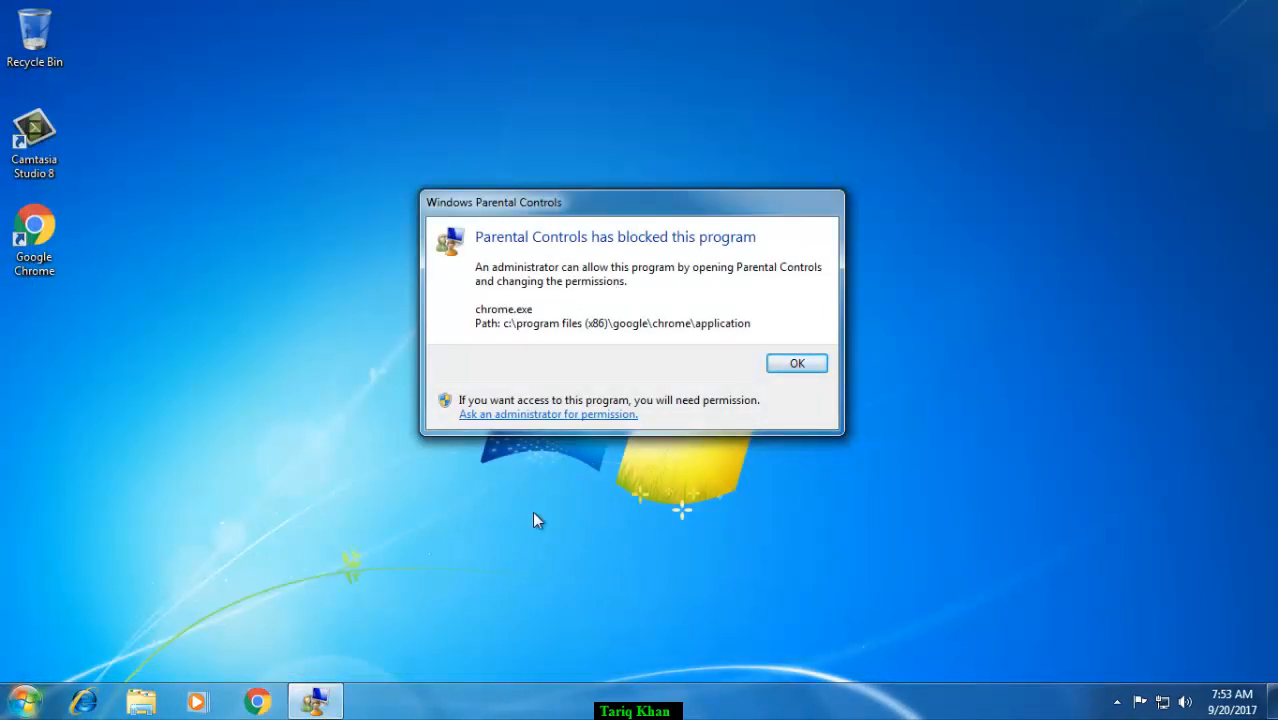
{"action": "left_click", "coordinate": [797, 365]}
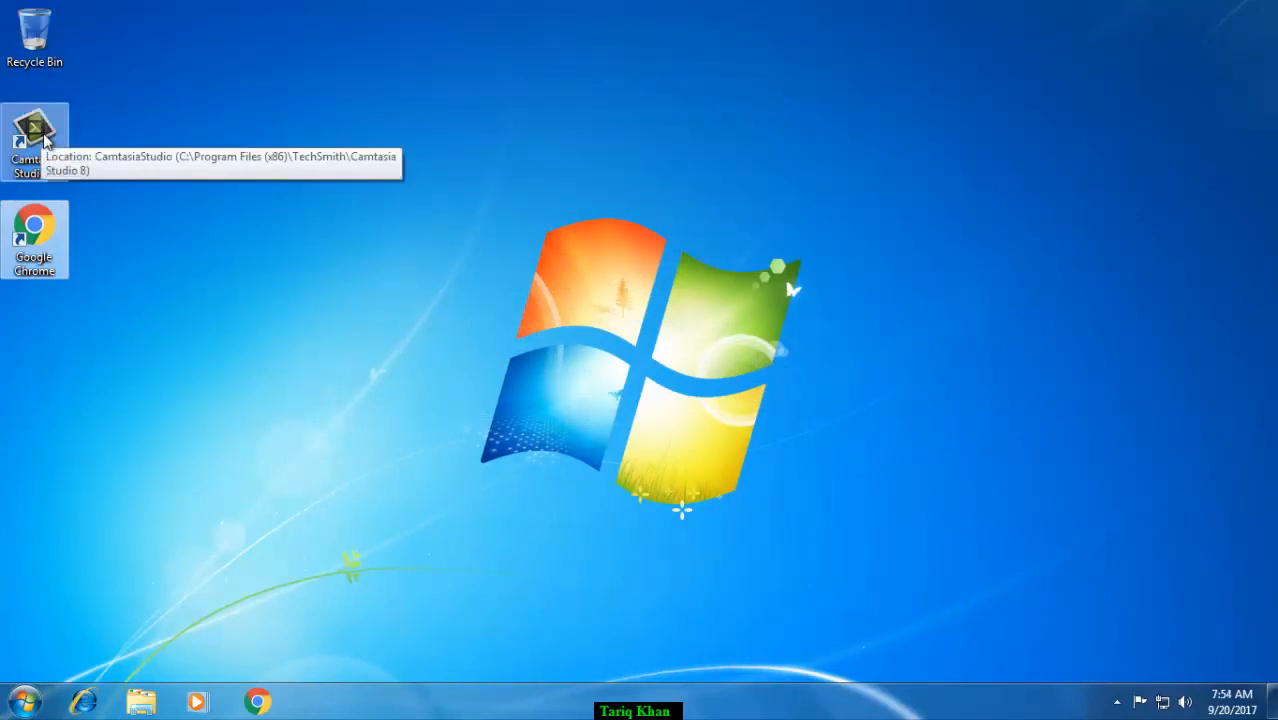
Try to launch Camtasia Studio 8 from the desktop and dismiss the Parental Controls message.
{"action": "double_click", "coordinate": [45, 143]}
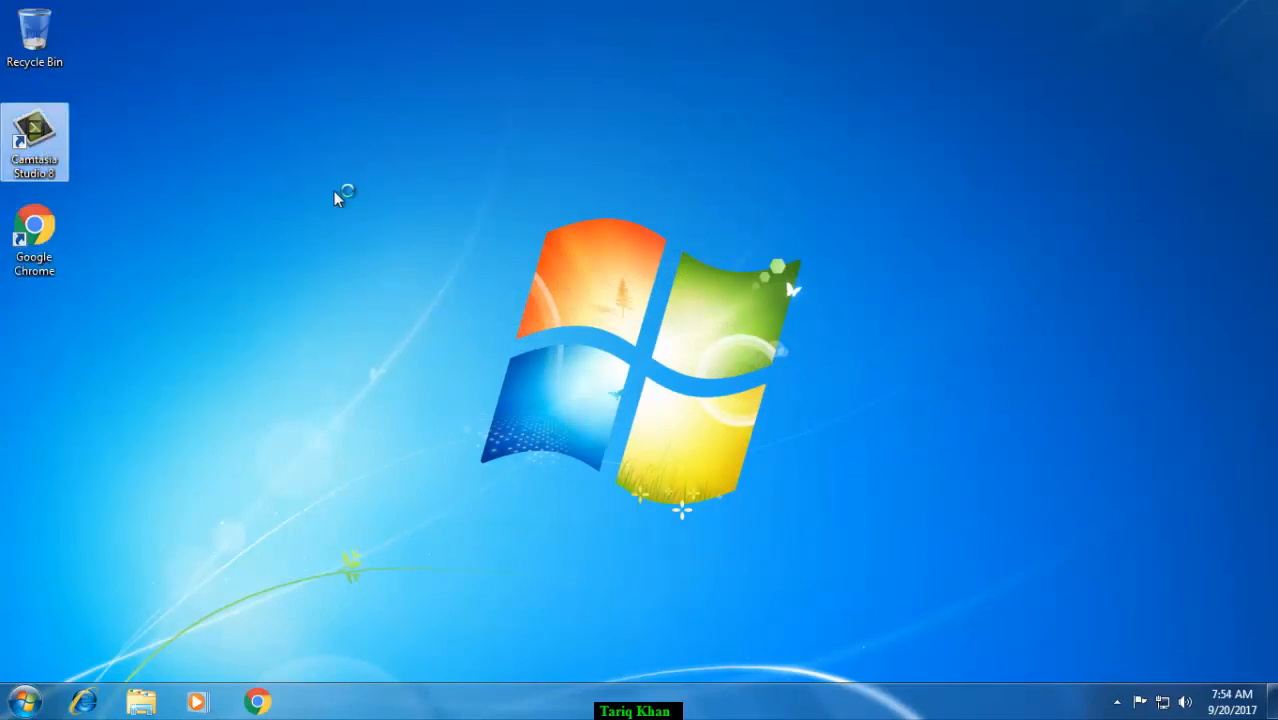
{"action": "right_click", "coordinate": [494, 243]}
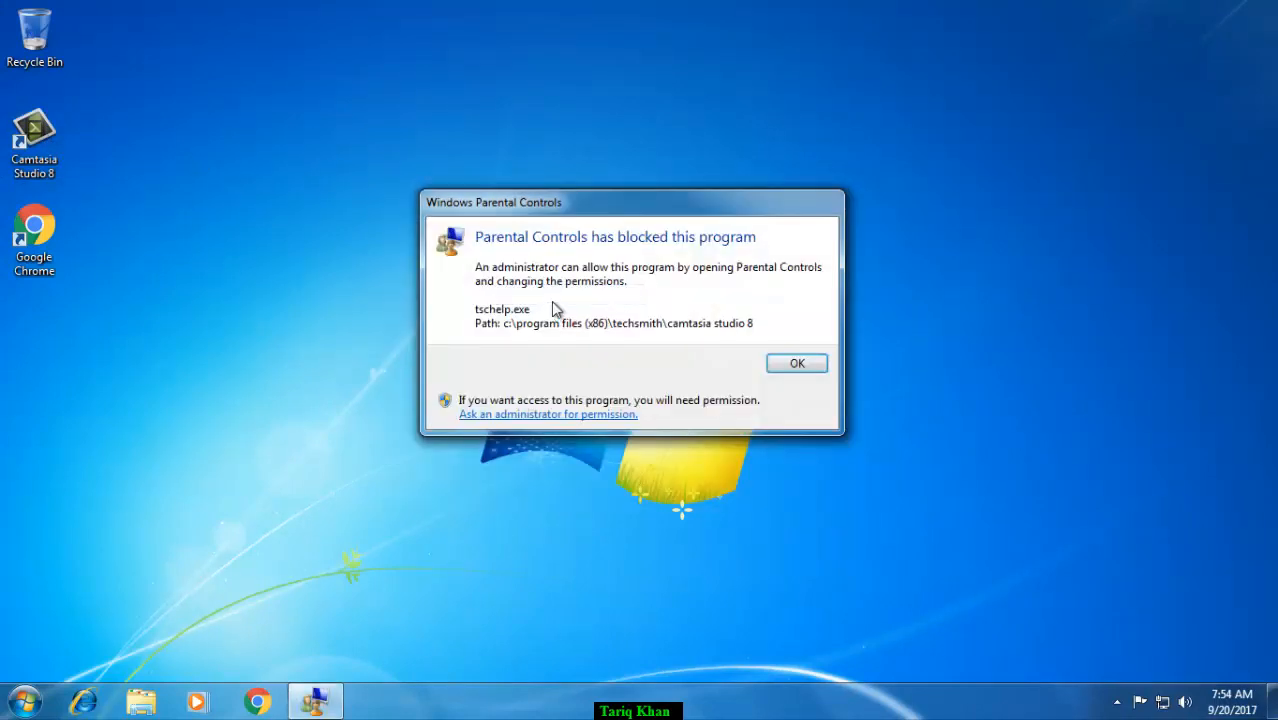
{"action": "left_click", "coordinate": [811, 368]}
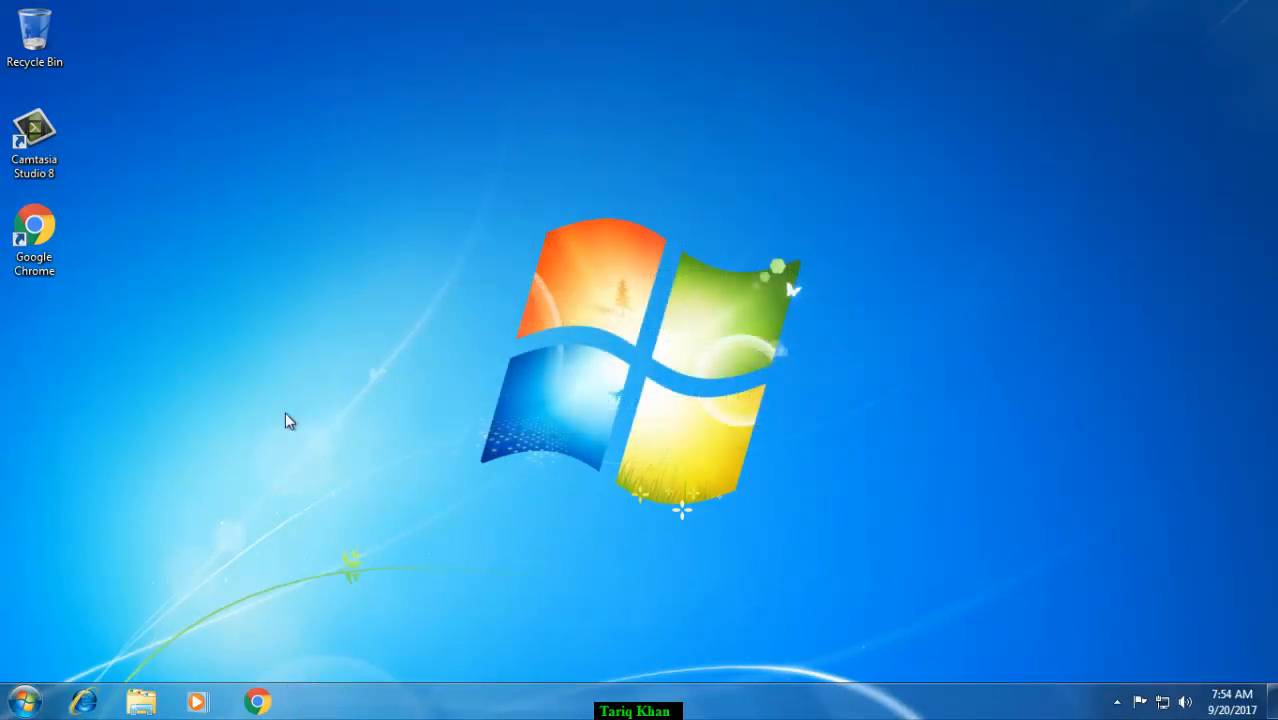
{"action": "left_click", "coordinate": [26, 701]}
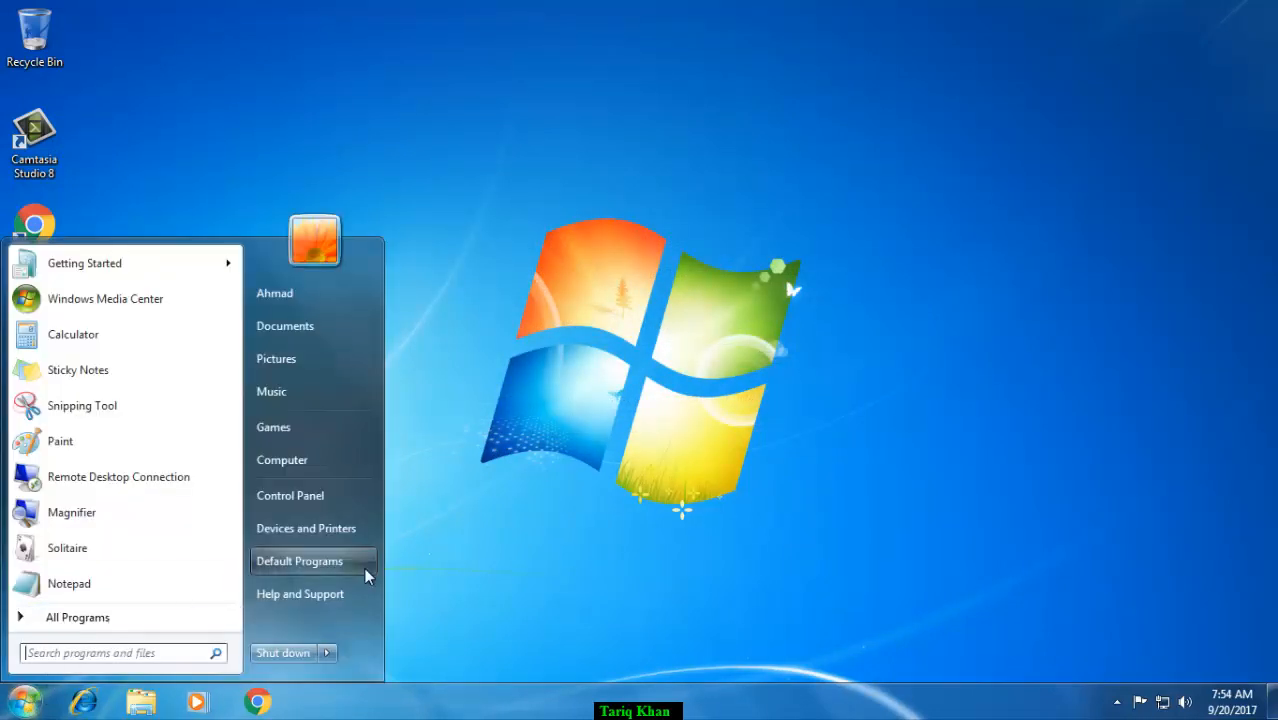
{"action": "left_click", "coordinate": [333, 657]}
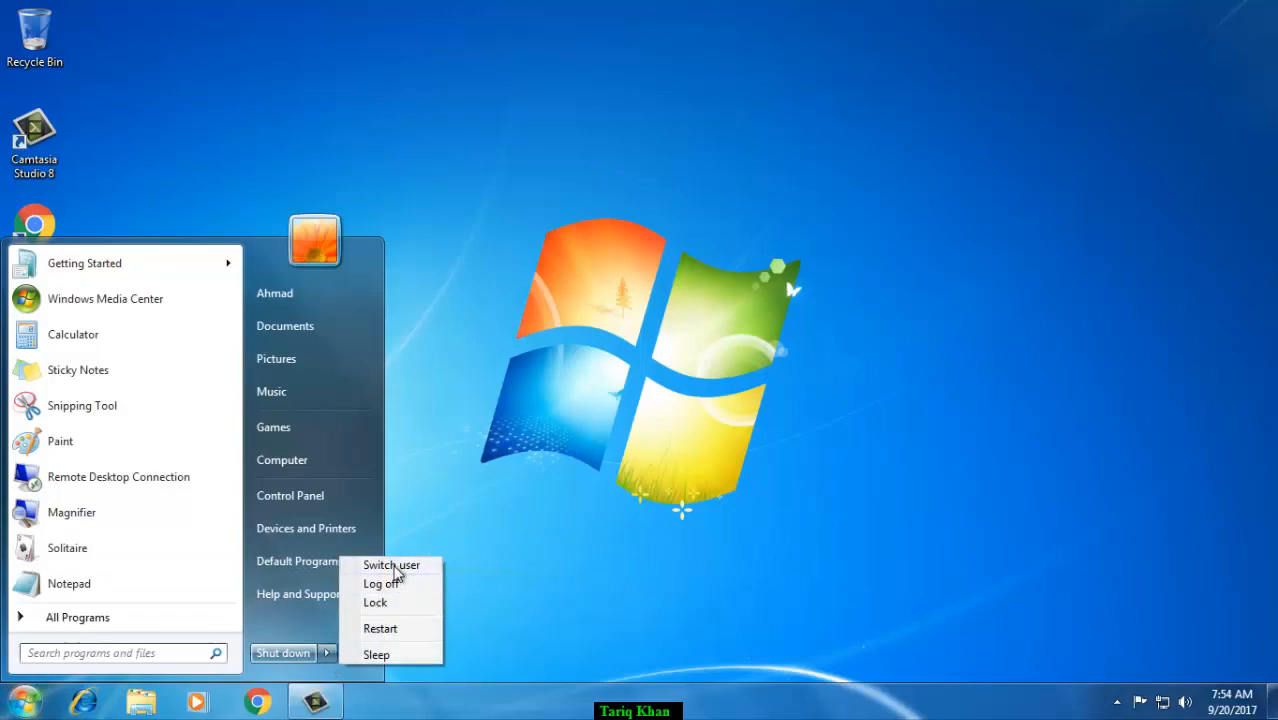
{"action": "left_click", "coordinate": [391, 567]}
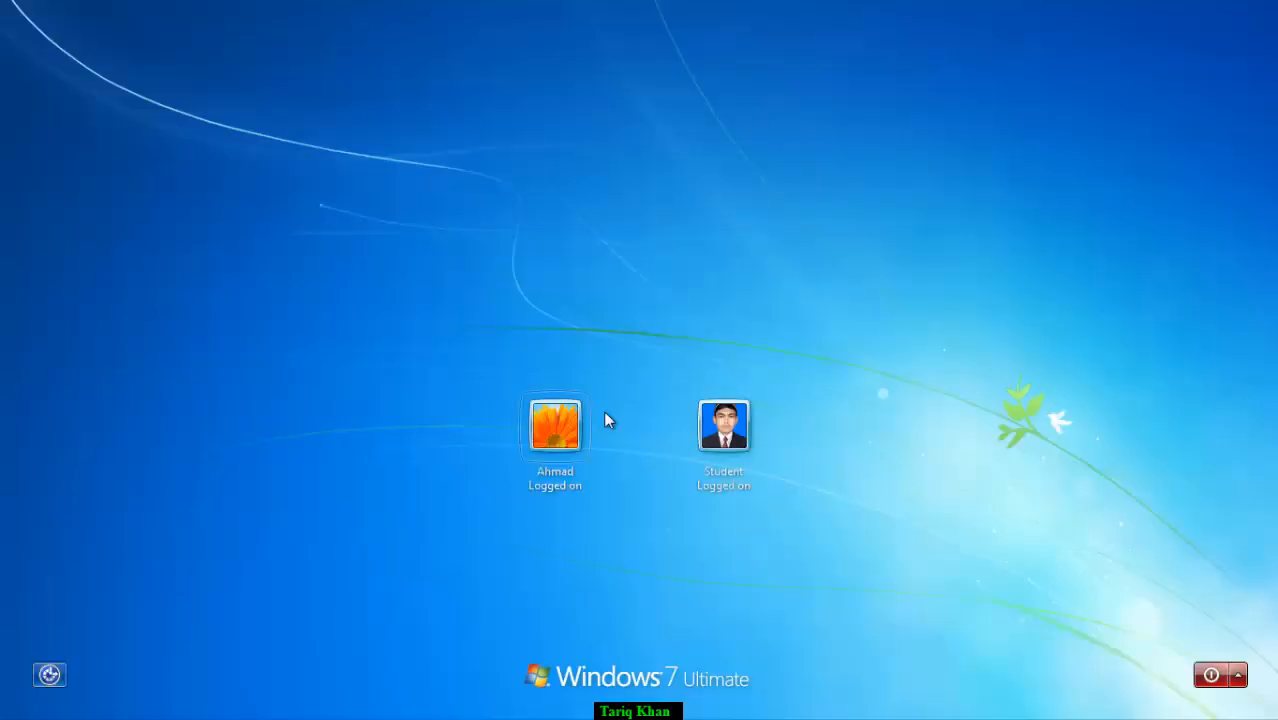
{"action": "left_click", "coordinate": [555, 425]}
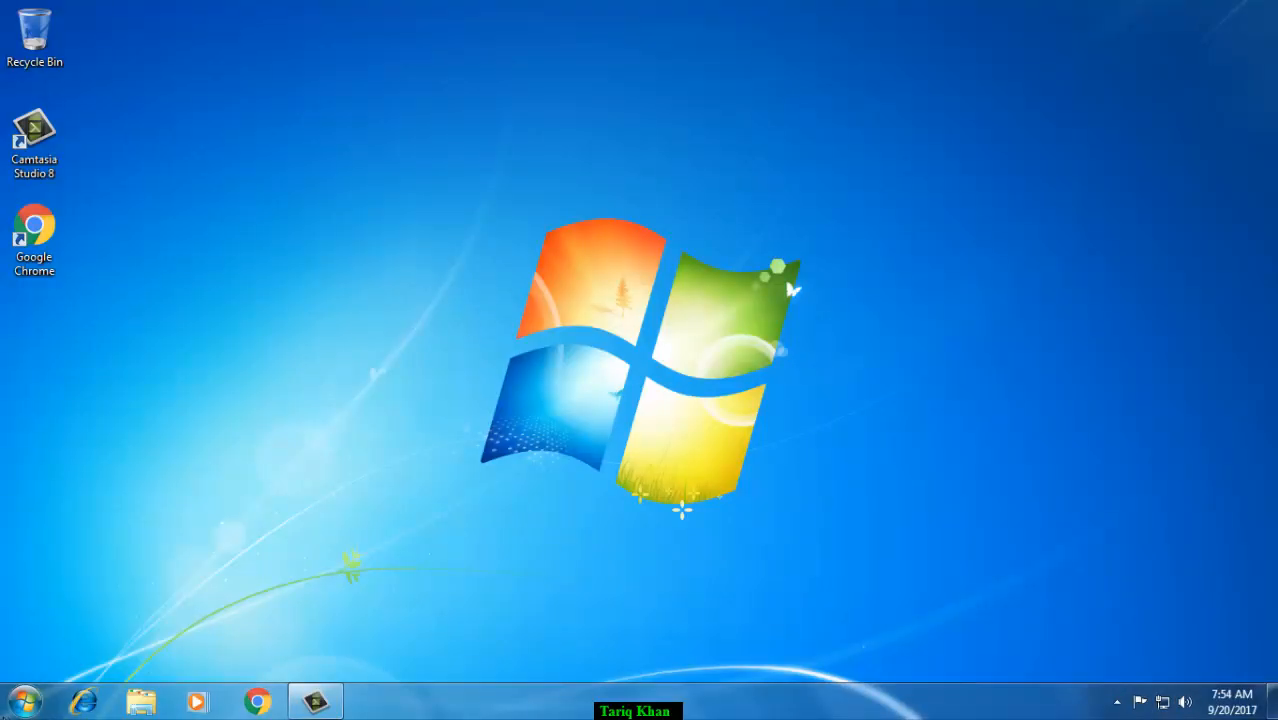
Switch user to the Student administrator account and sign in with the account password.
{"action": "left_click", "coordinate": [24, 701]}
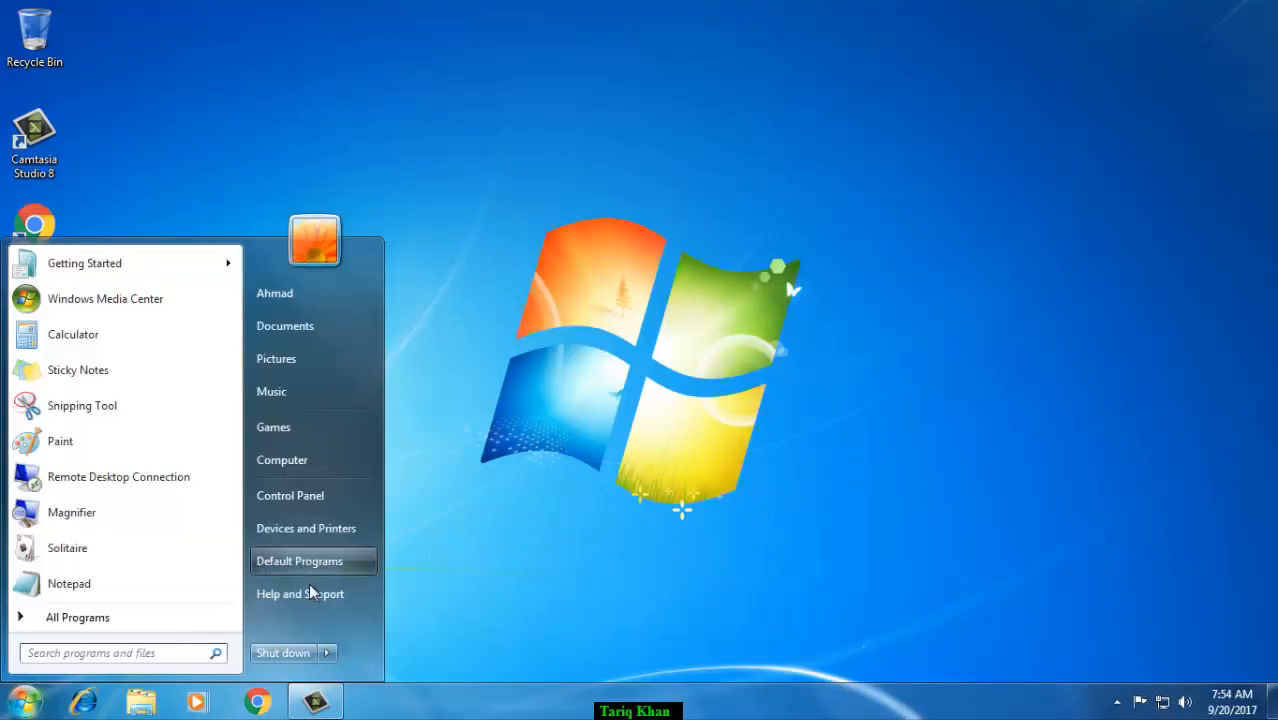
{"action": "left_click", "coordinate": [337, 653]}
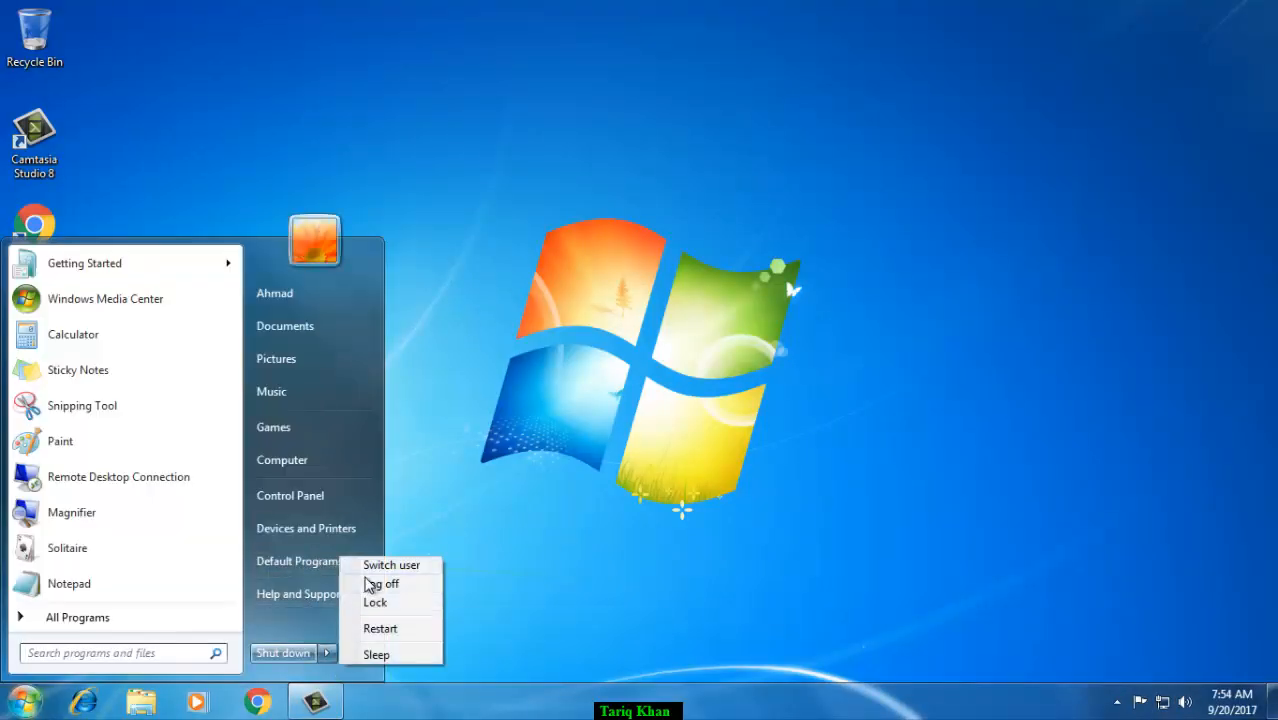
{"action": "left_click", "coordinate": [388, 566]}
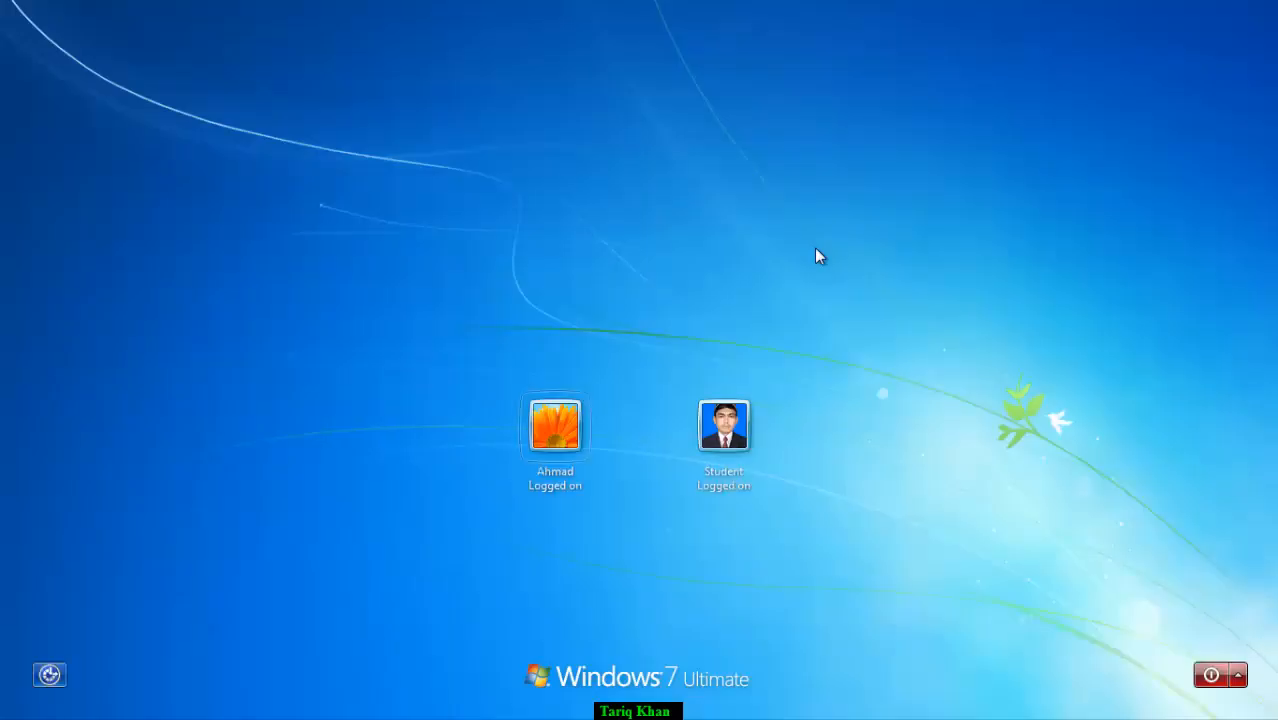
{"action": "left_click", "coordinate": [727, 420]}
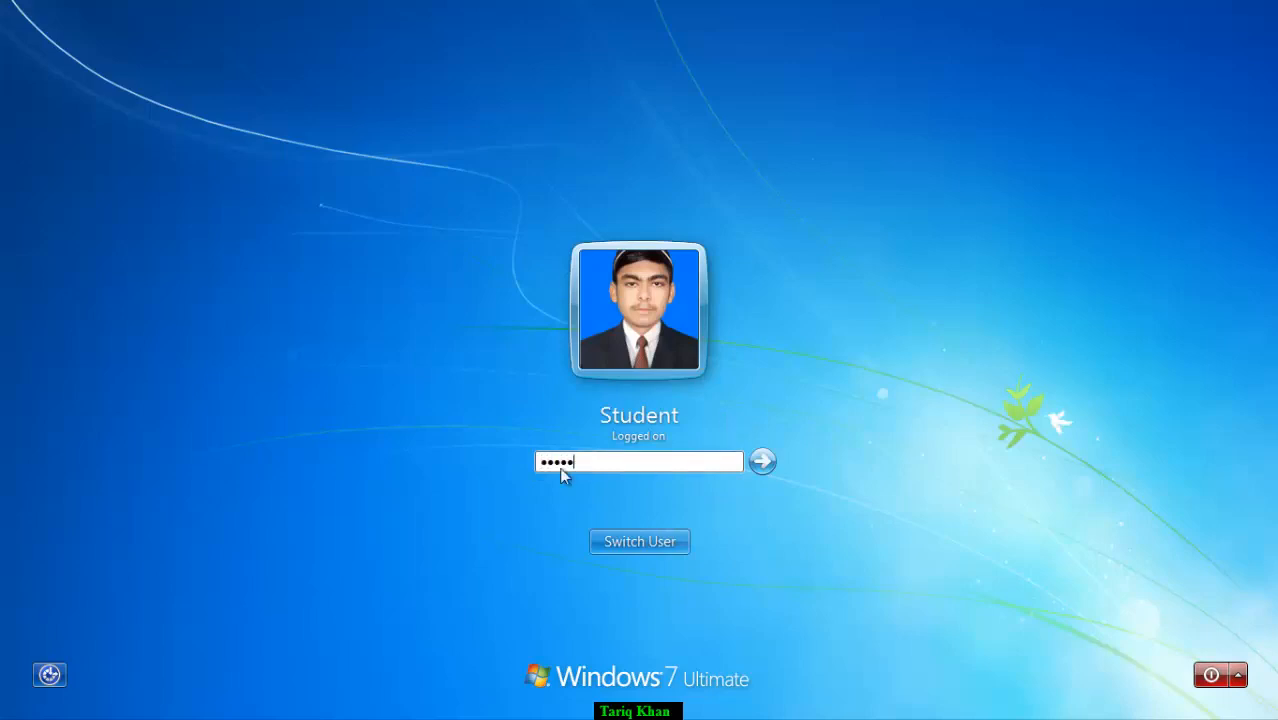
{"action": "key", "text": "Return"}
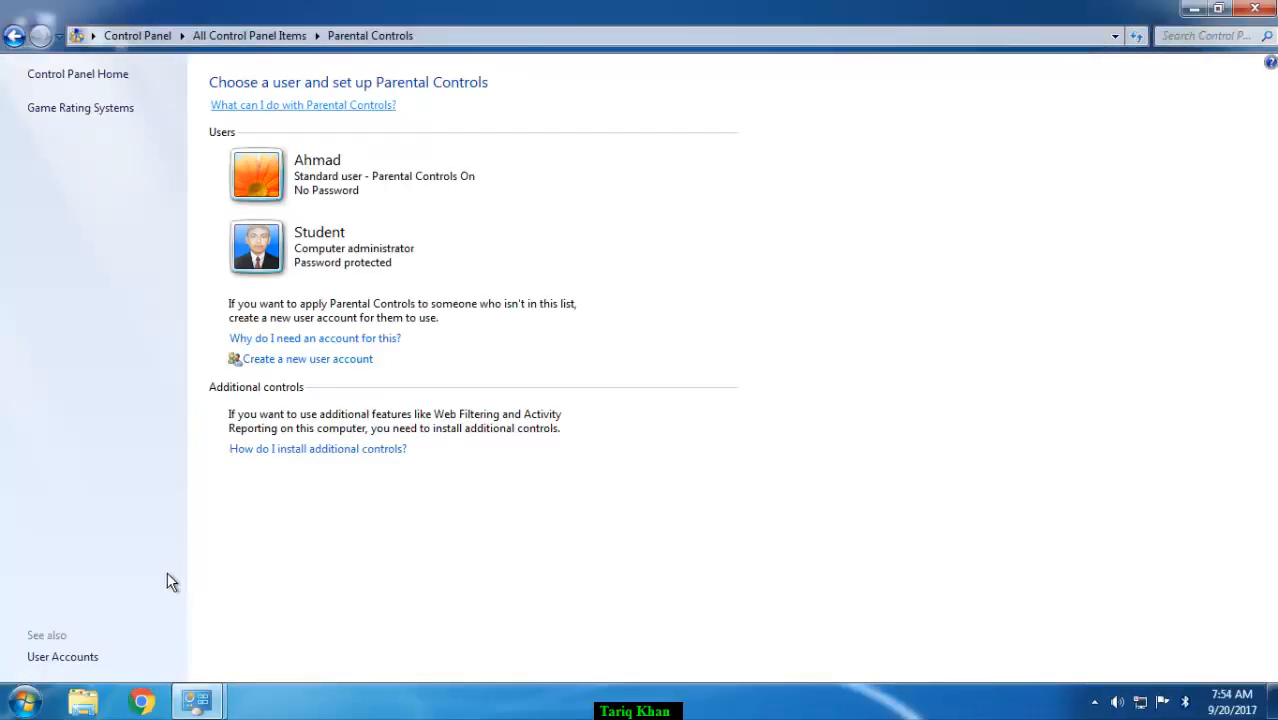
Minimize the Parental Controls window and the virtual machine, and bring up the Camtasia recorder on the host desktop.
{"action": "mouse_move", "coordinate": [198, 700]}
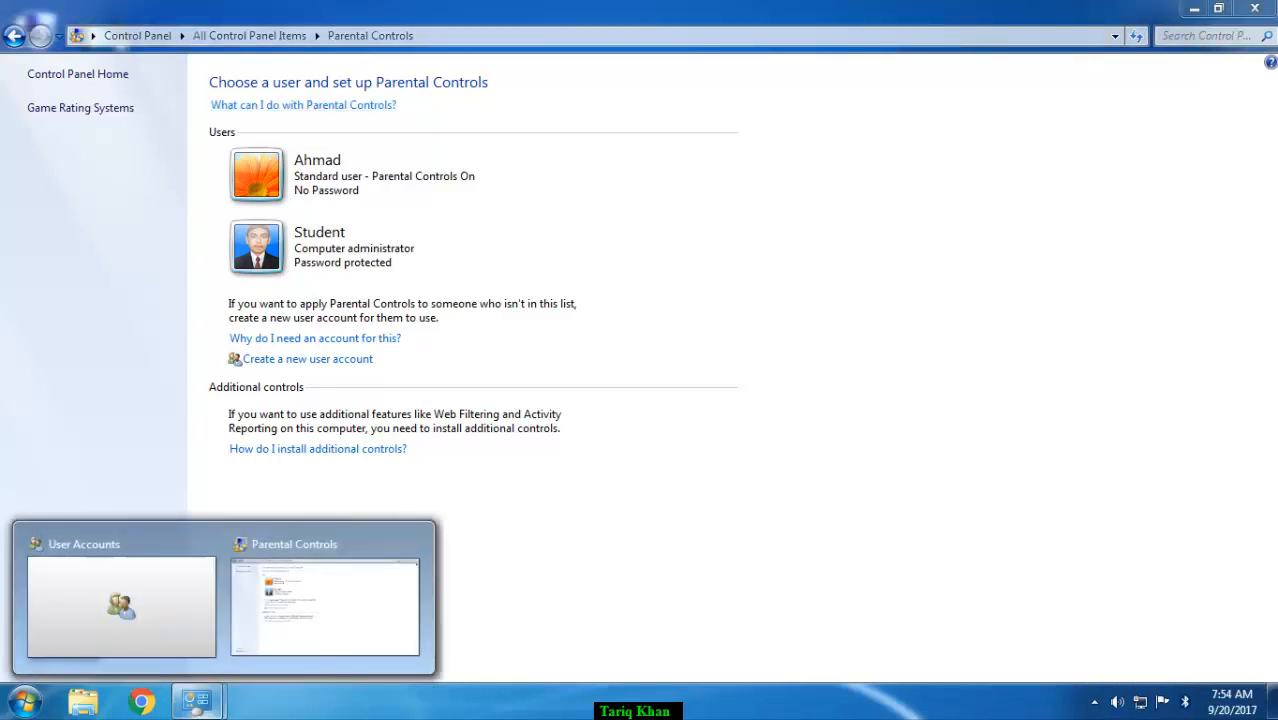
{"action": "left_click", "coordinate": [1194, 10]}
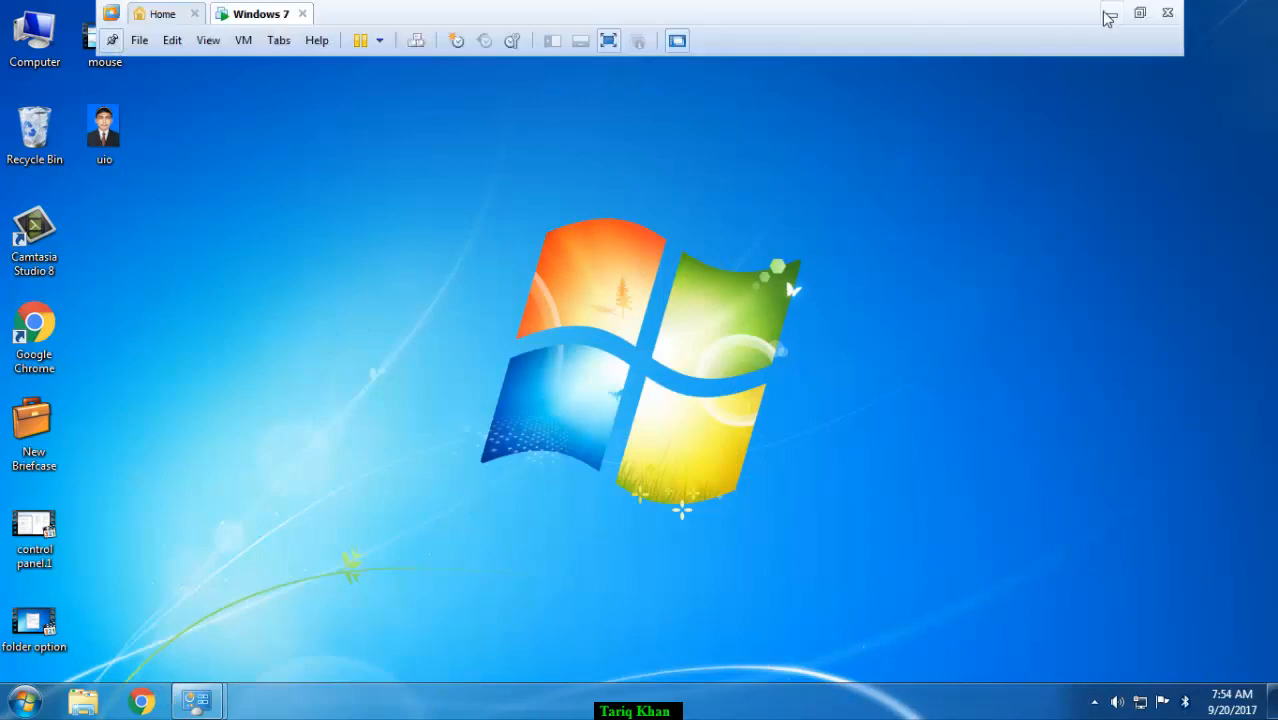
{"action": "left_click", "coordinate": [1104, 12]}
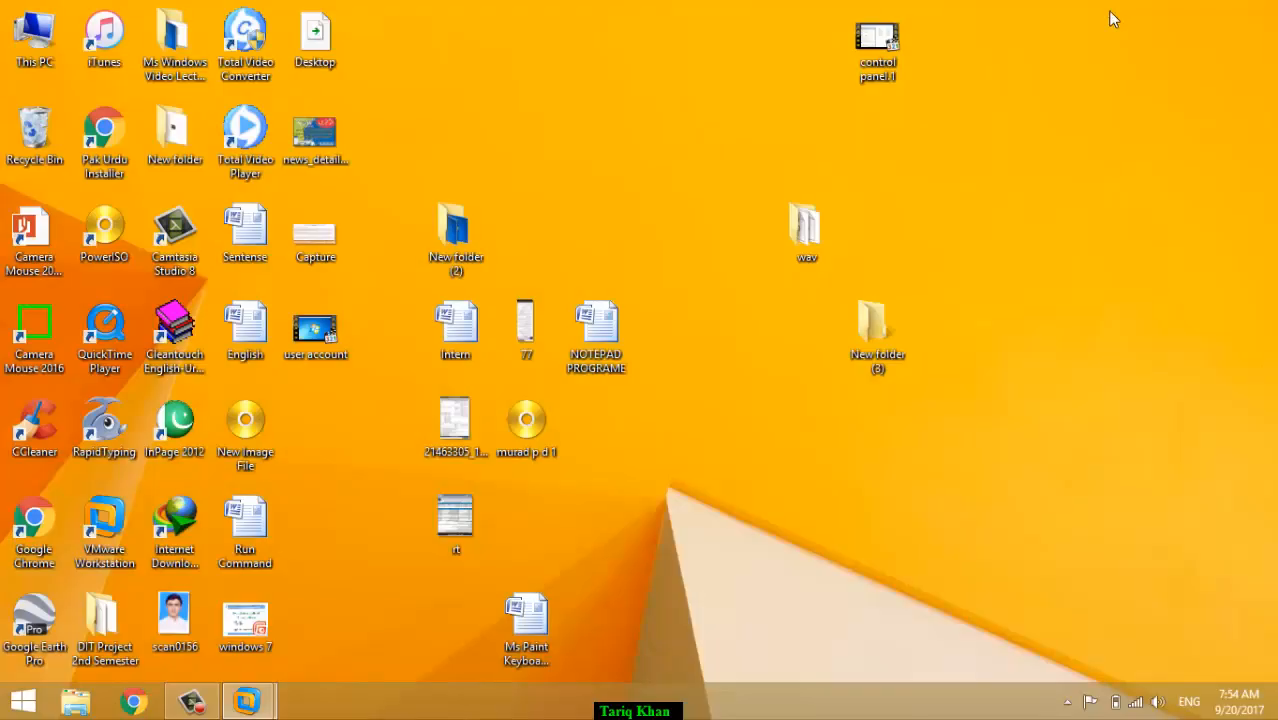
{"action": "left_click", "coordinate": [193, 702]}
{"action": "left_click", "coordinate": [193, 702]}
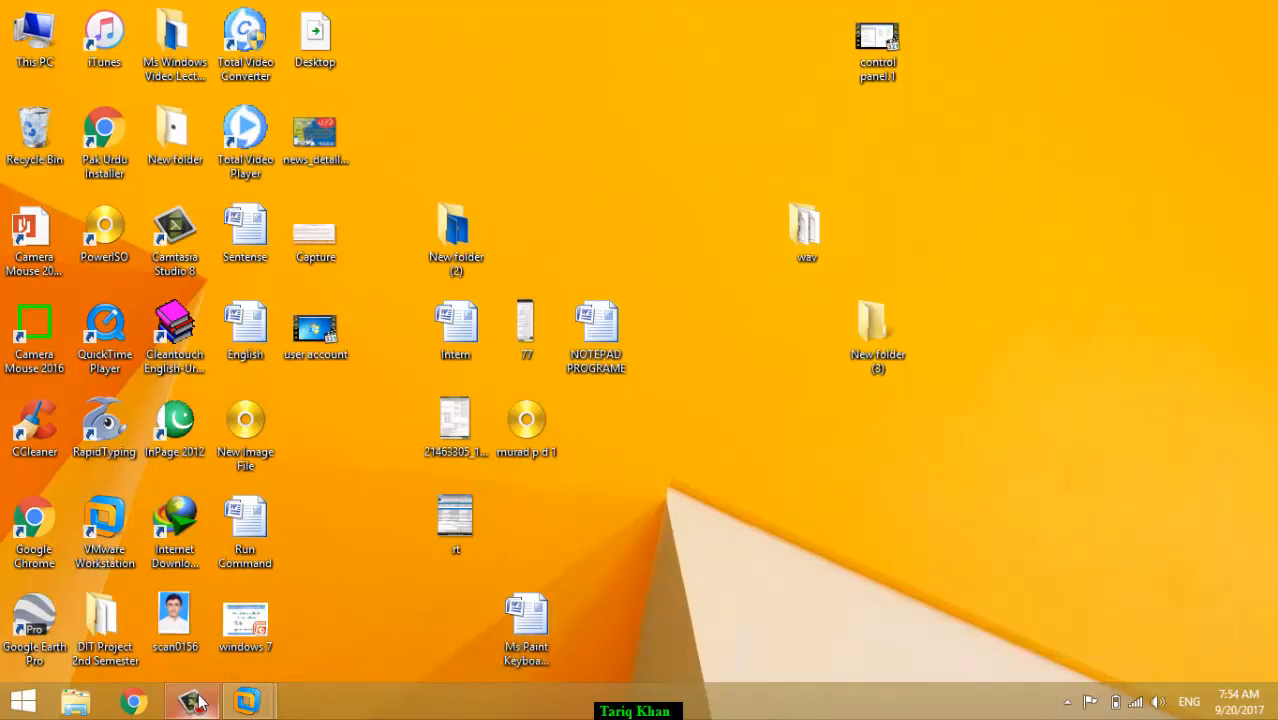
{"action": "left_click", "coordinate": [193, 702]}
{"action": "left_click", "coordinate": [1189, 620]}
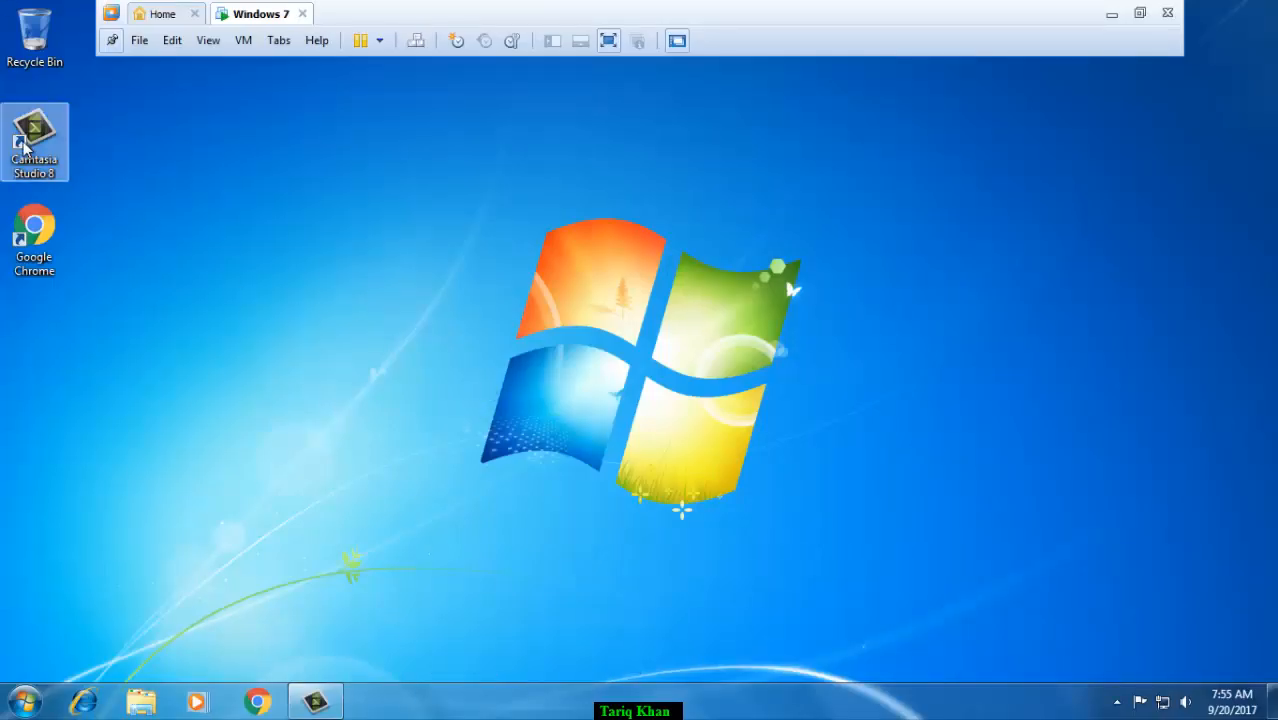
Bring up the running Camtasia Studio window in the standard account, close it and refresh the desktop.
{"action": "left_click", "coordinate": [313, 705]}
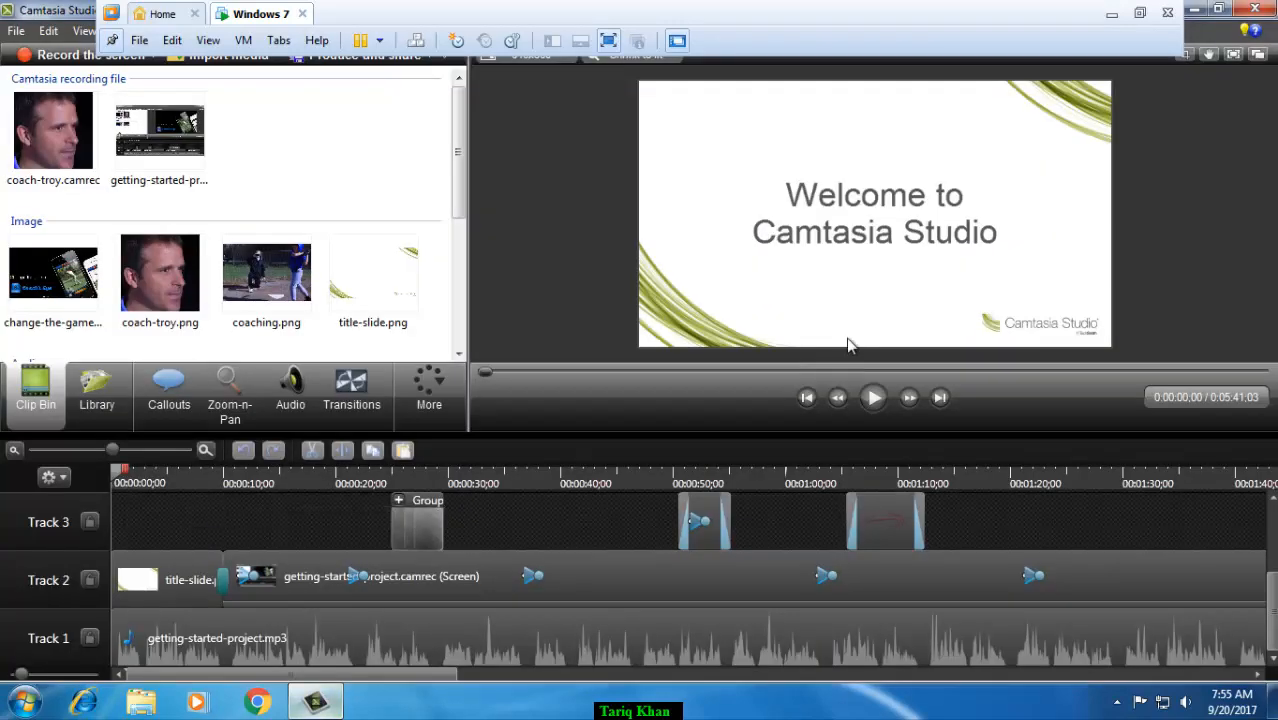
{"action": "left_click", "coordinate": [1262, 9]}
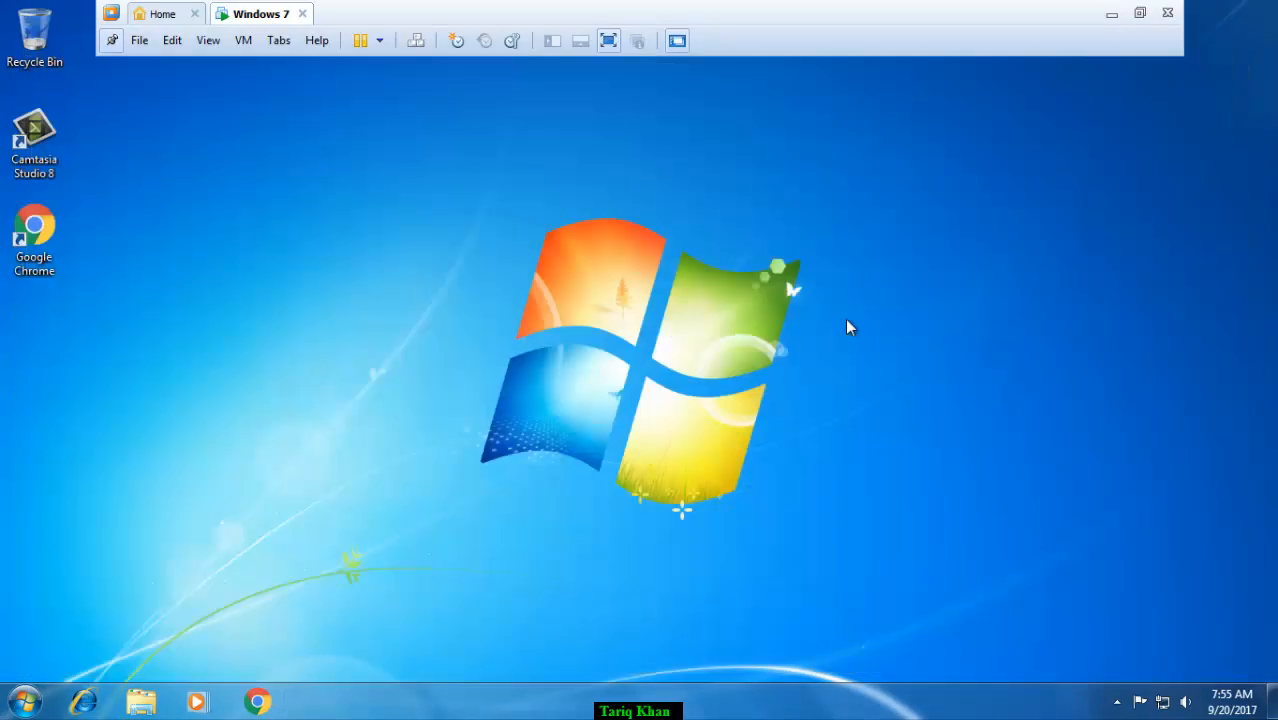
{"action": "right_click", "coordinate": [667, 397]}
{"action": "left_click", "coordinate": [693, 450]}
Minimize and restore the Windows 7 virtual machine, and switch it to Exclusive Mode.
{"action": "left_click", "coordinate": [1111, 14]}
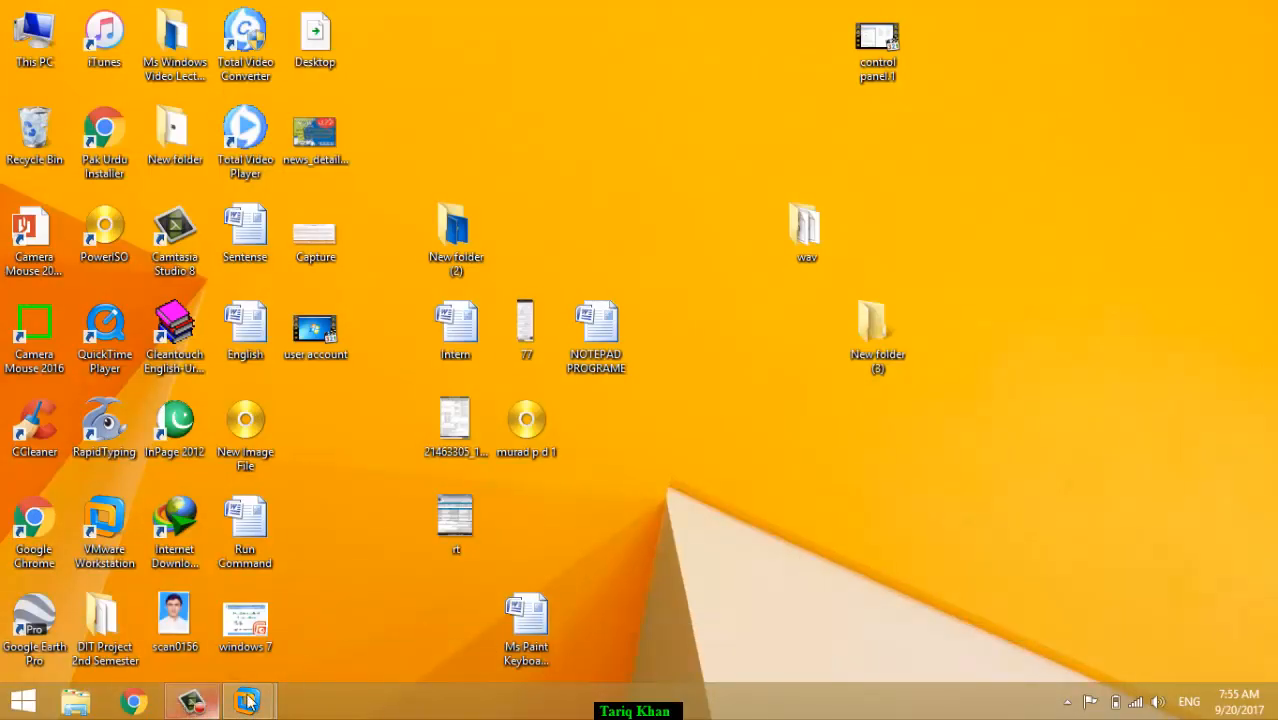
{"action": "mouse_move", "coordinate": [250, 703]}
{"action": "left_click", "coordinate": [300, 555]}
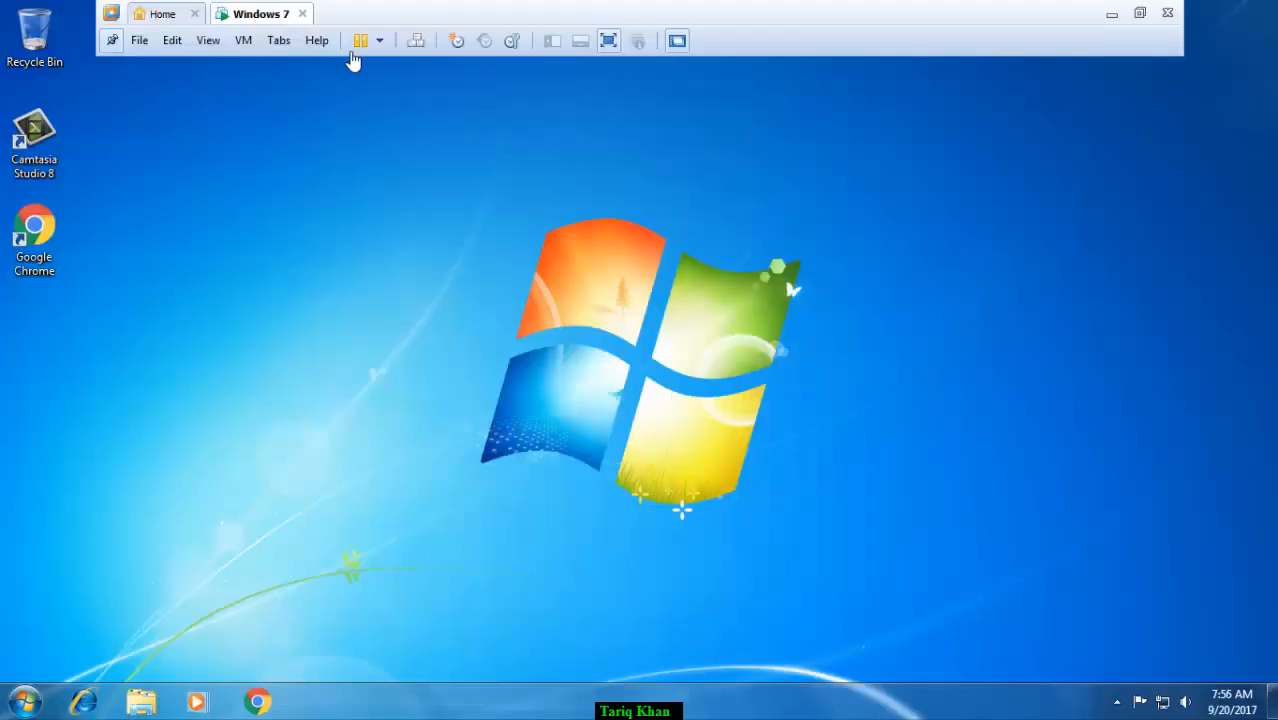
{"action": "left_click", "coordinate": [208, 40]}
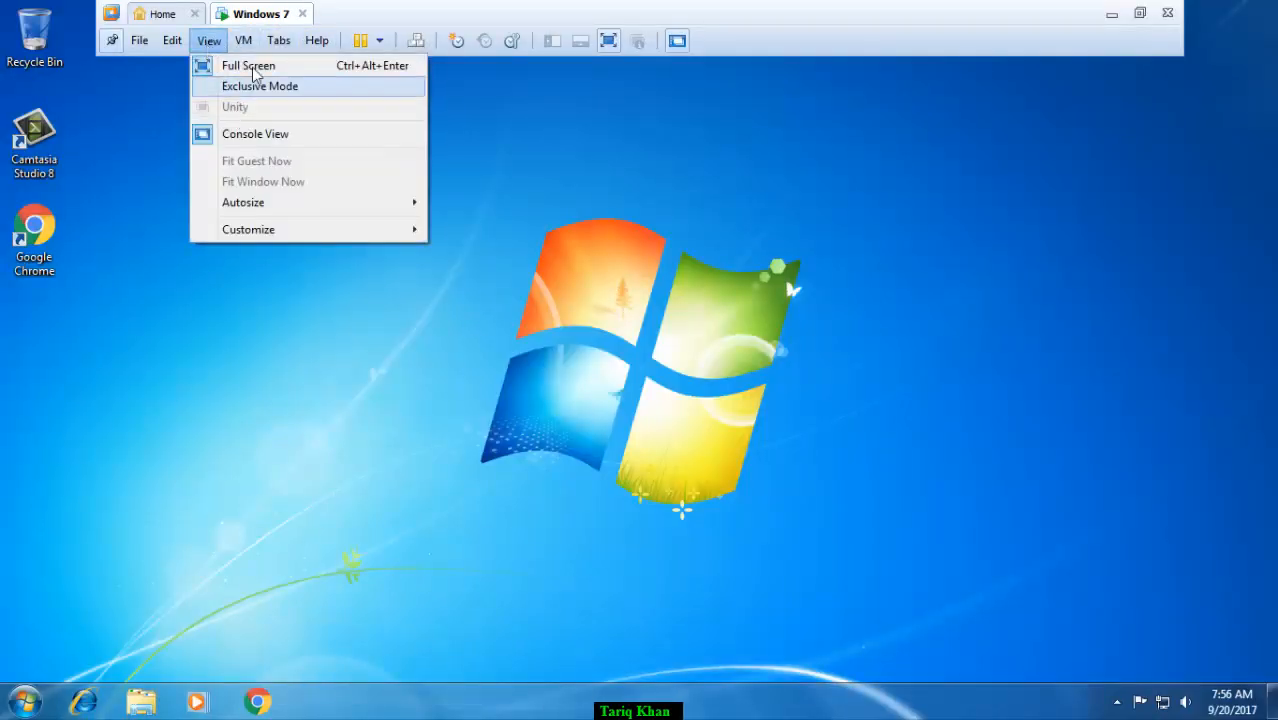
{"action": "left_click", "coordinate": [258, 88]}
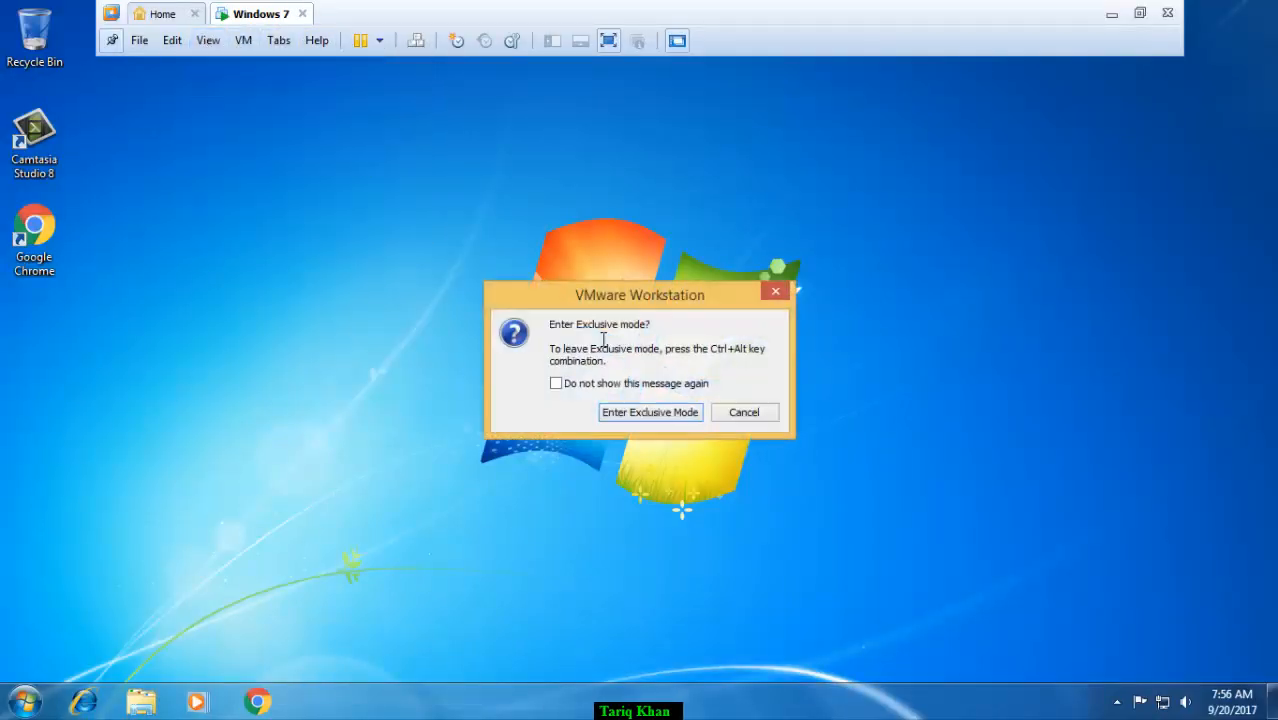
{"action": "left_click", "coordinate": [629, 412]}
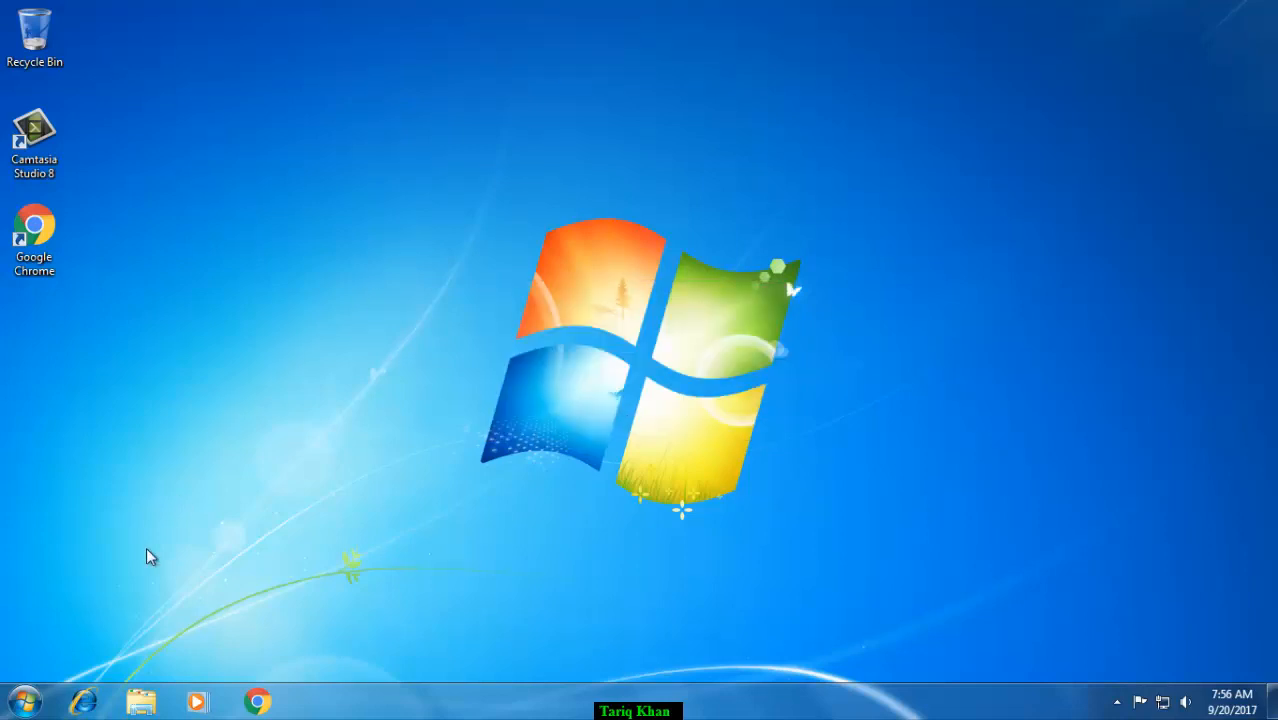
Switch from the standard user to the Student account and sign in by entering the account password.
{"action": "left_click", "coordinate": [25, 702]}
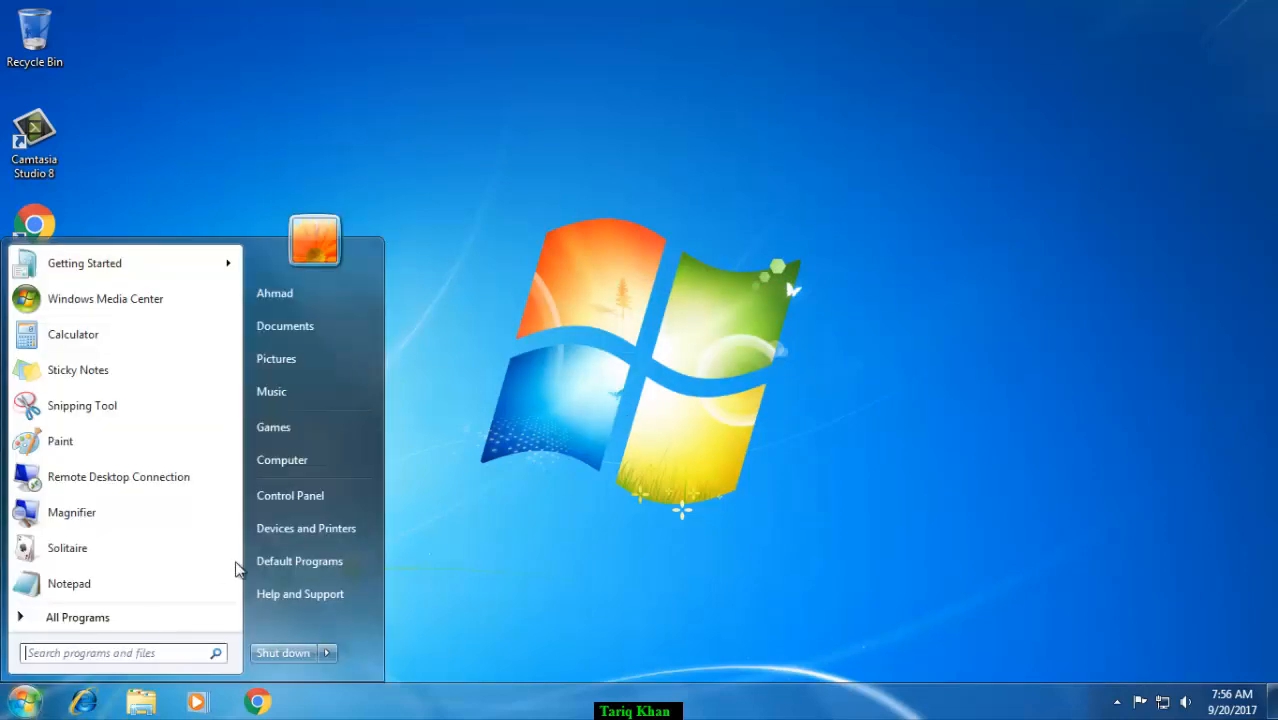
{"action": "left_click", "coordinate": [327, 653]}
{"action": "left_click", "coordinate": [375, 570]}
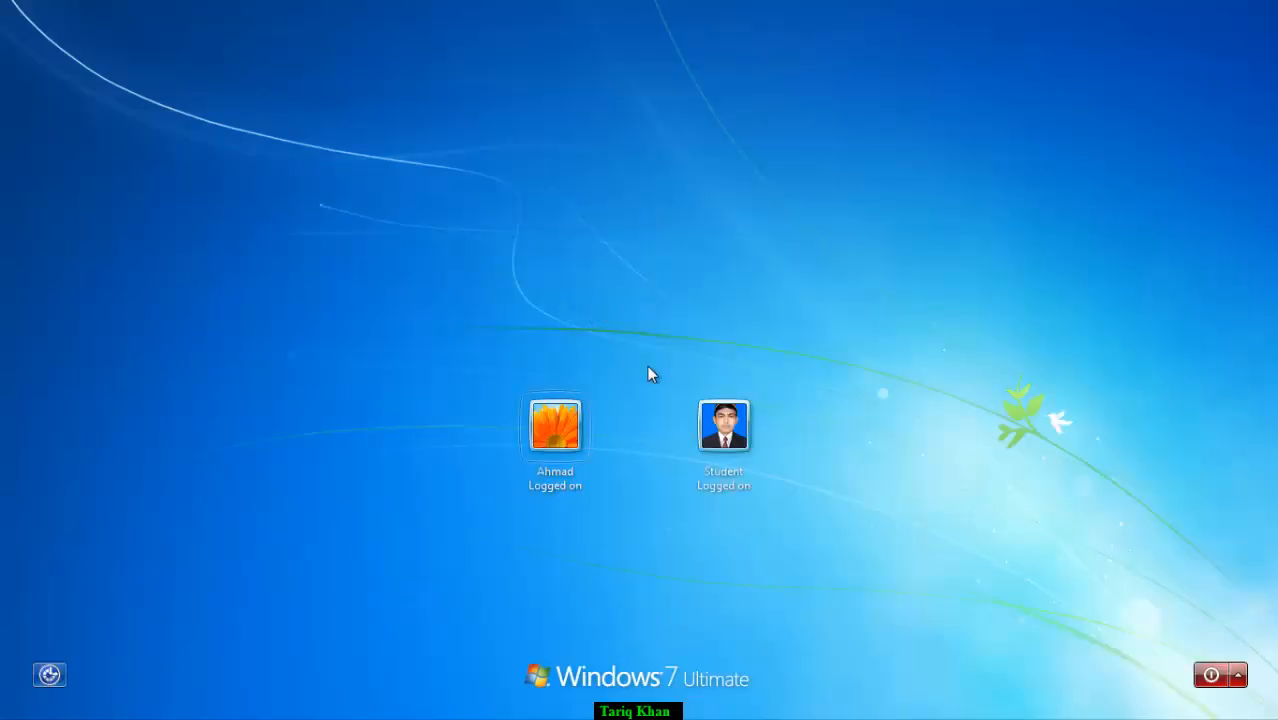
{"action": "left_click", "coordinate": [727, 448]}
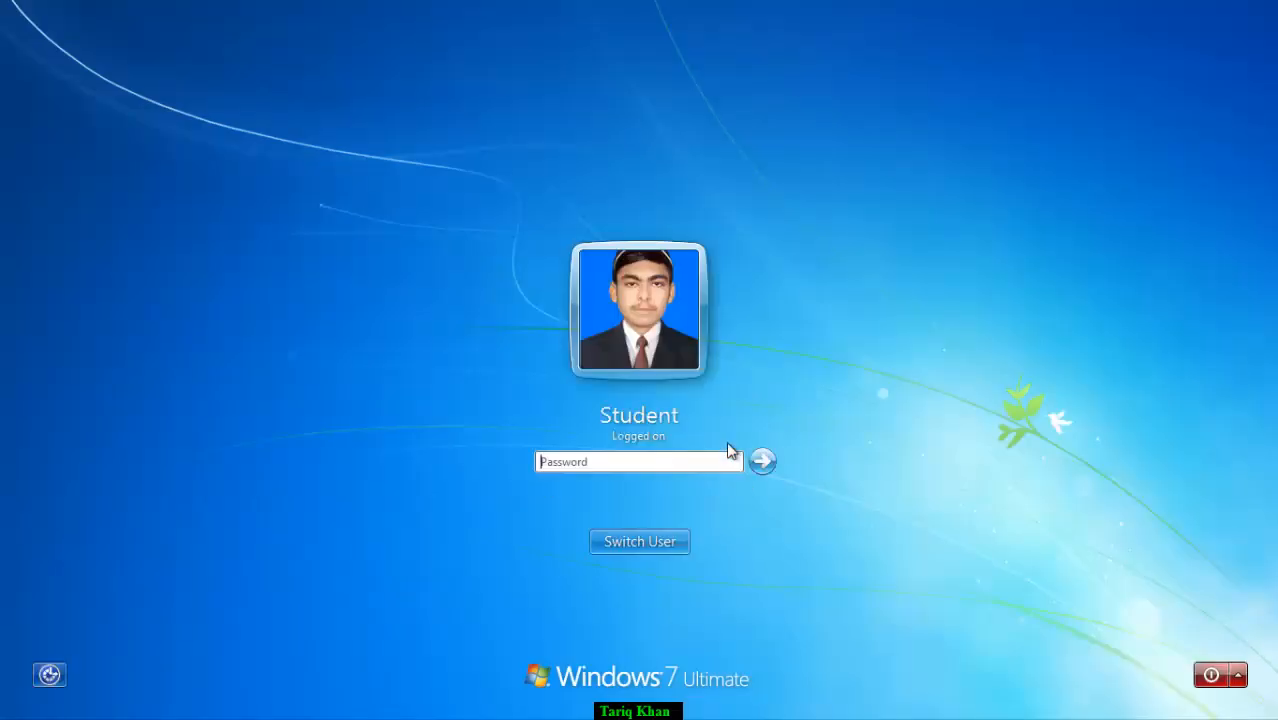
{"action": "type", "text": "*****"}
{"action": "key", "text": "Return"}
Restore Parental Controls, choose the standard user, agree to change settings while they are logged in, and open the program restrictions.
{"action": "left_click", "coordinate": [20, 705]}
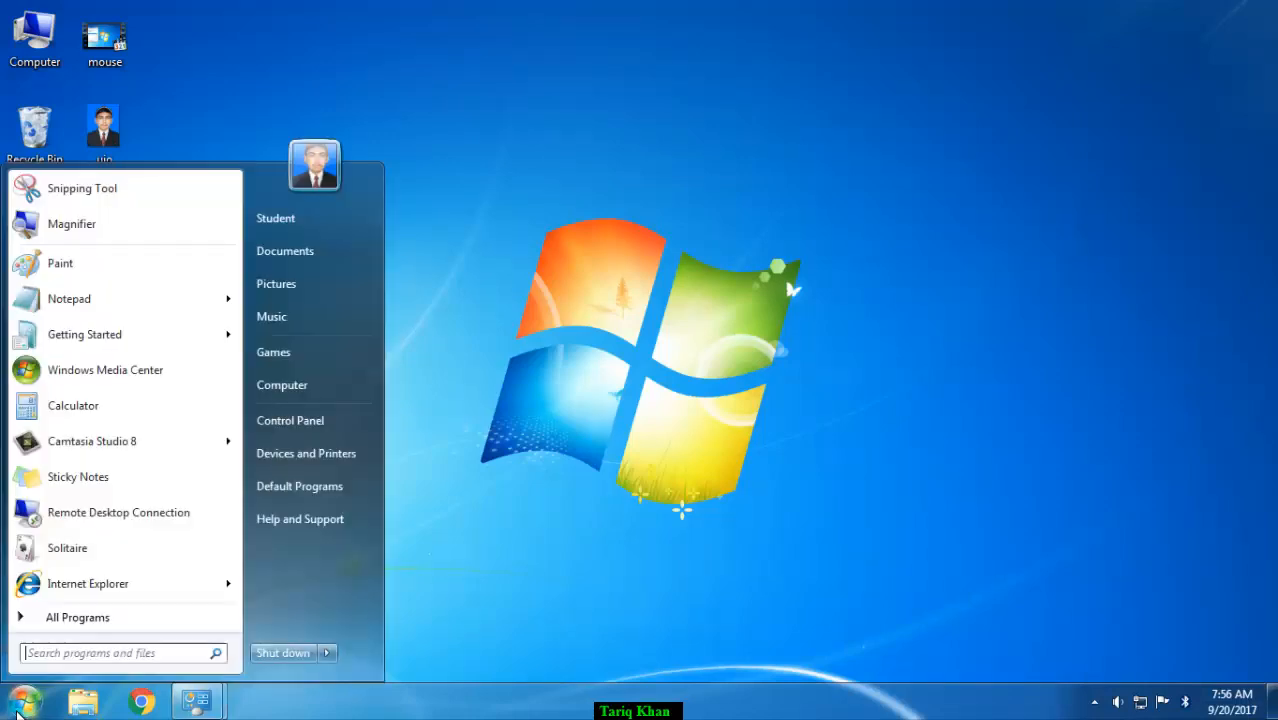
{"action": "left_click", "coordinate": [197, 700]}
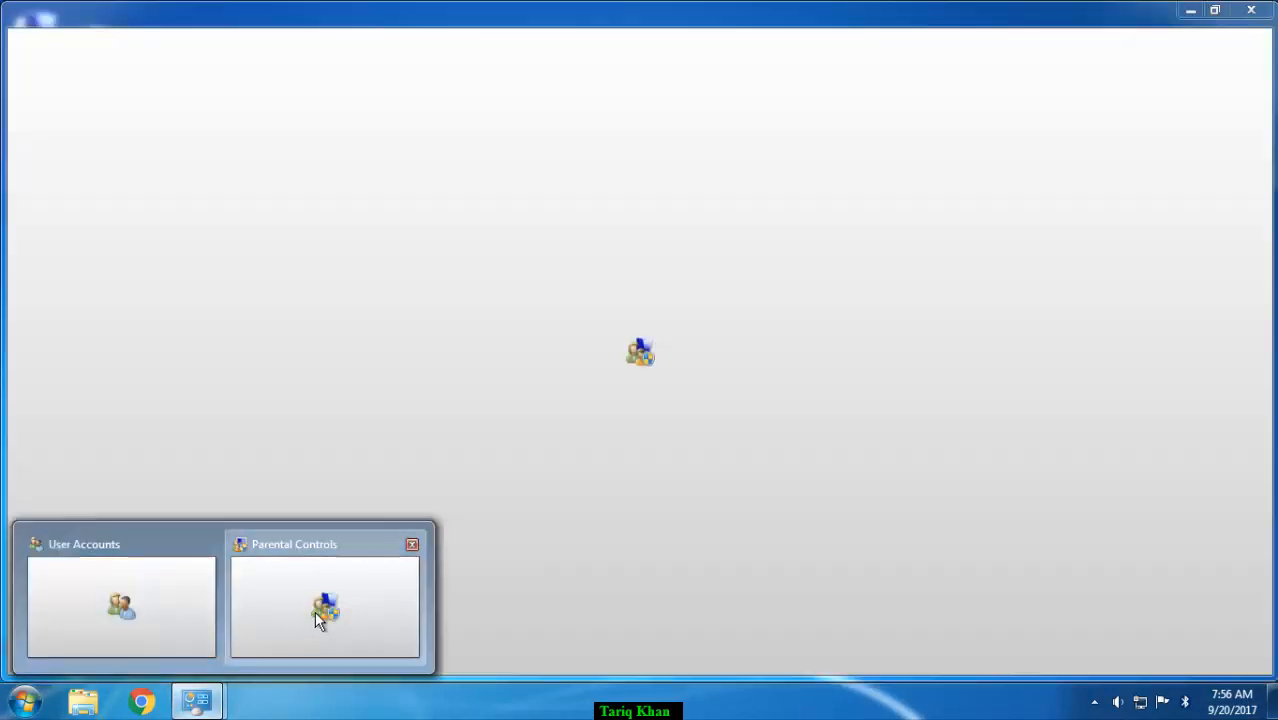
{"action": "left_click", "coordinate": [320, 610]}
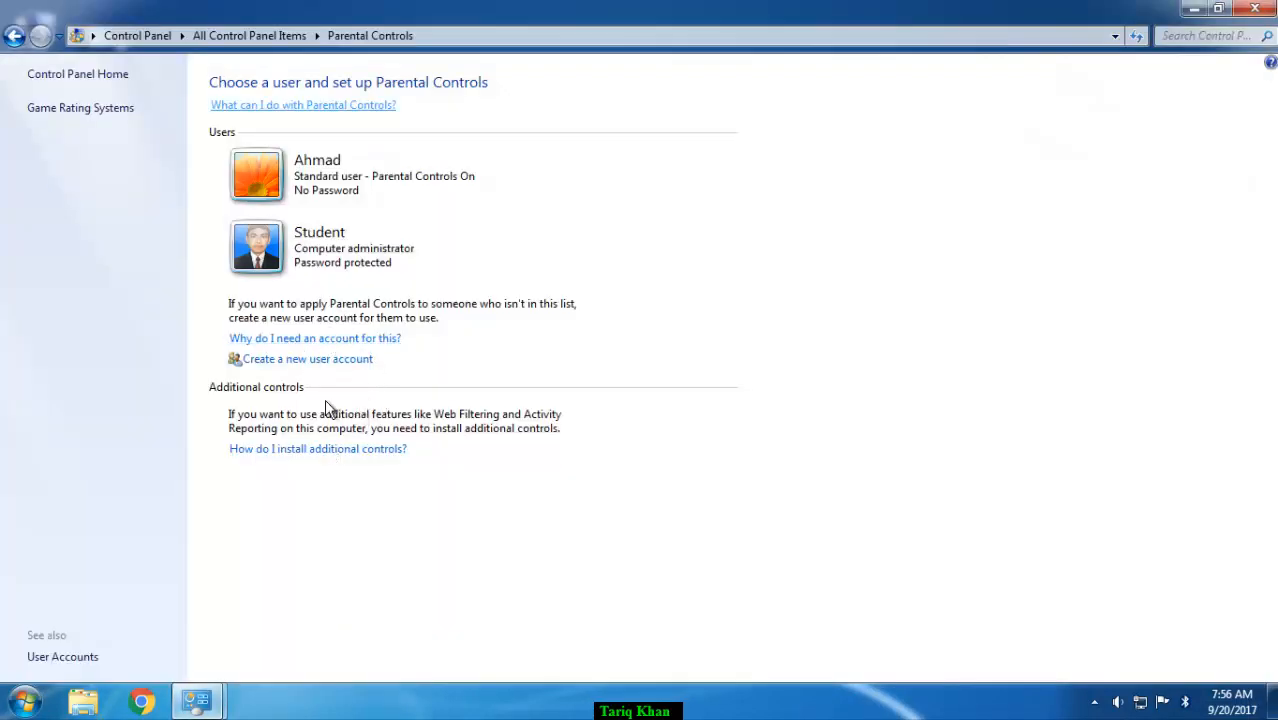
{"action": "left_click", "coordinate": [322, 202]}
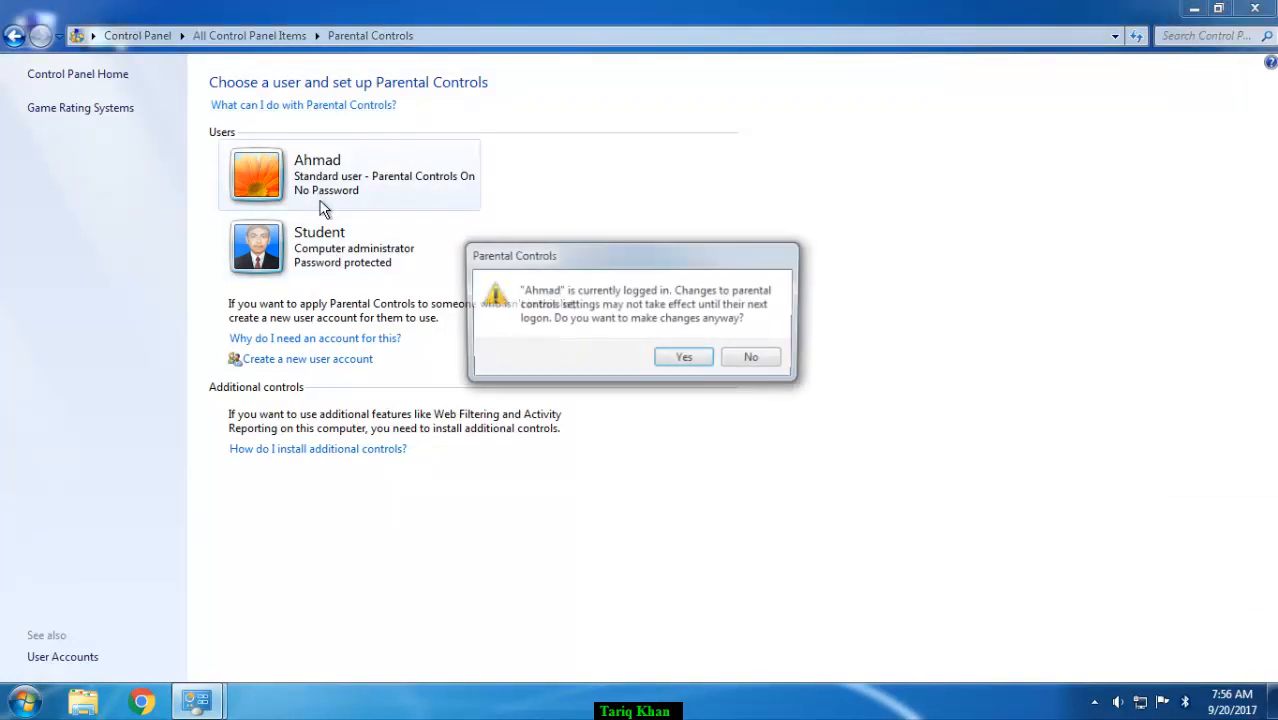
{"action": "left_click", "coordinate": [686, 360]}
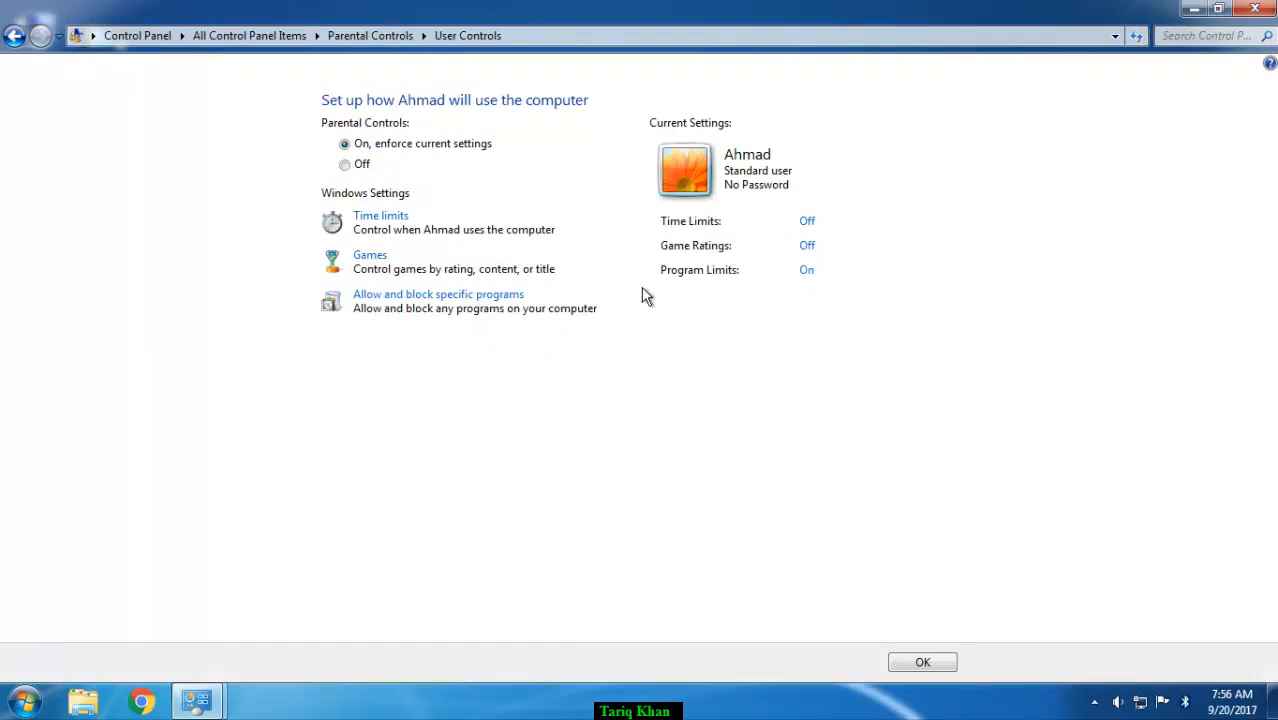
{"action": "left_click", "coordinate": [502, 318]}
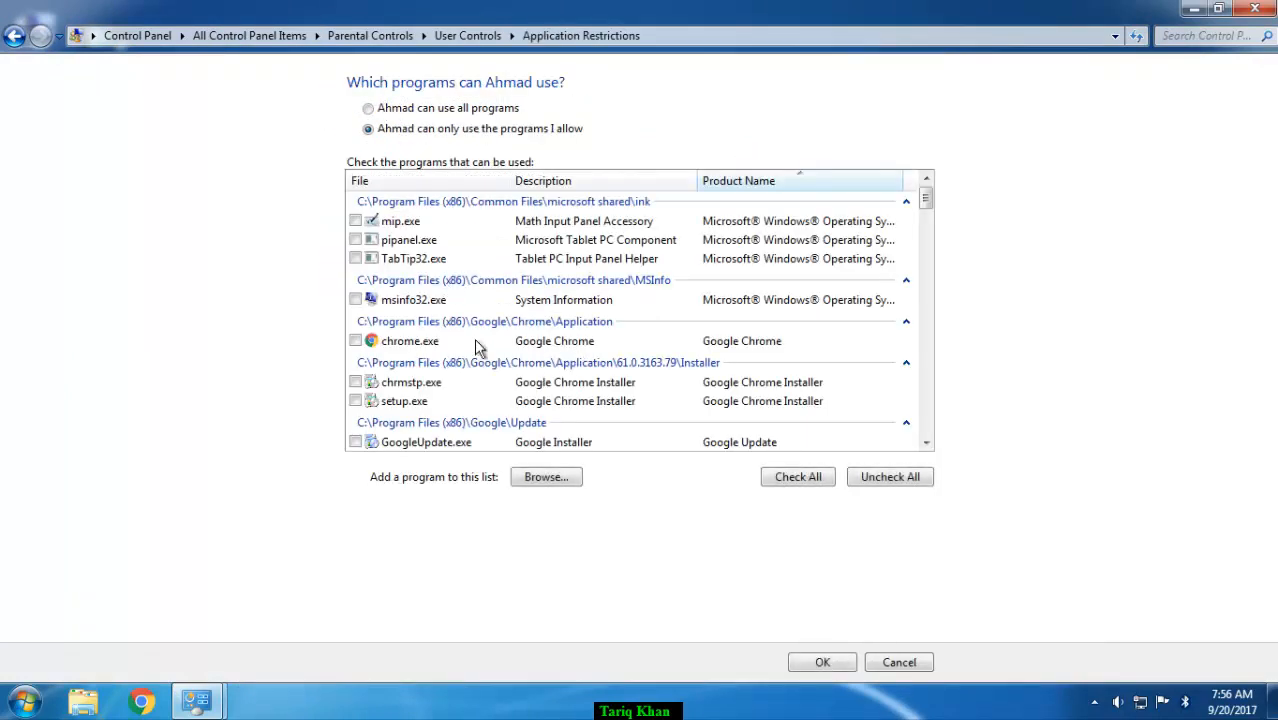
Browse the Program Files folder for a program to add to the allowed list and cancel the file selection.
{"action": "left_click", "coordinate": [572, 478]}
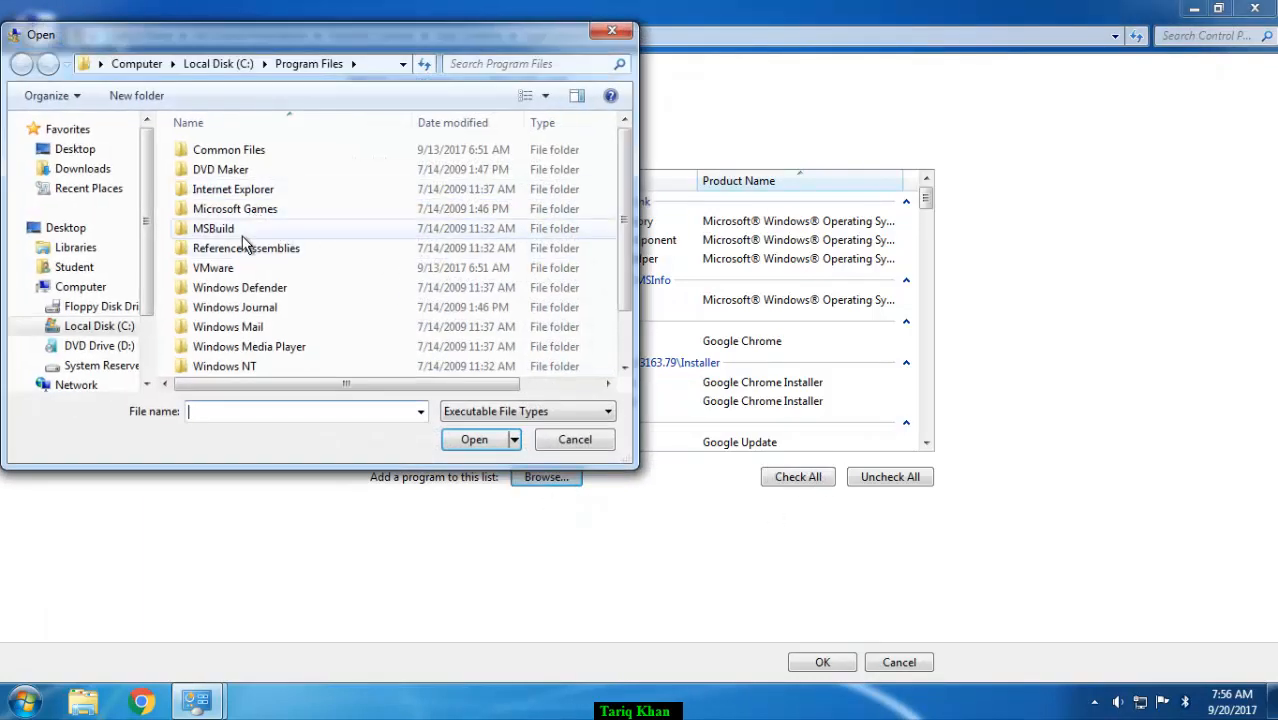
{"action": "left_click", "coordinate": [252, 212]}
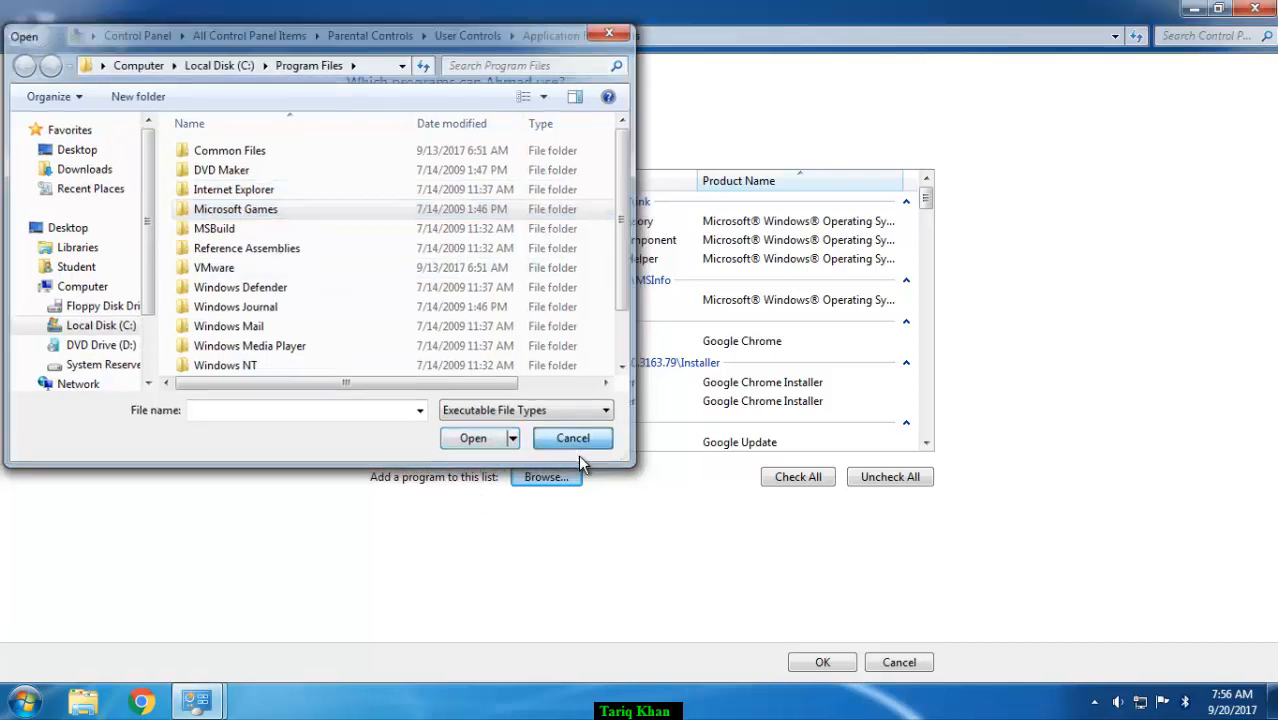
{"action": "left_click", "coordinate": [578, 445]}
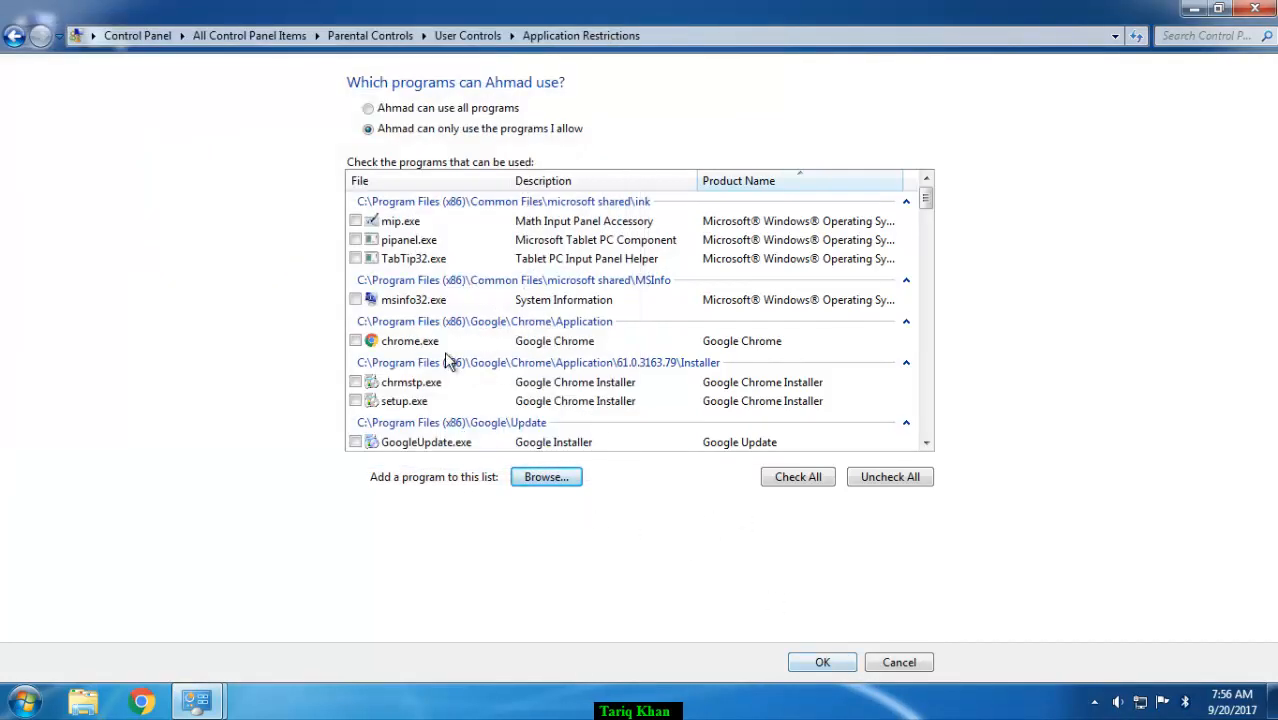
Allow the standard user to use all programs and save the application restrictions.
{"action": "left_click", "coordinate": [362, 344]}
{"action": "left_click", "coordinate": [402, 110]}
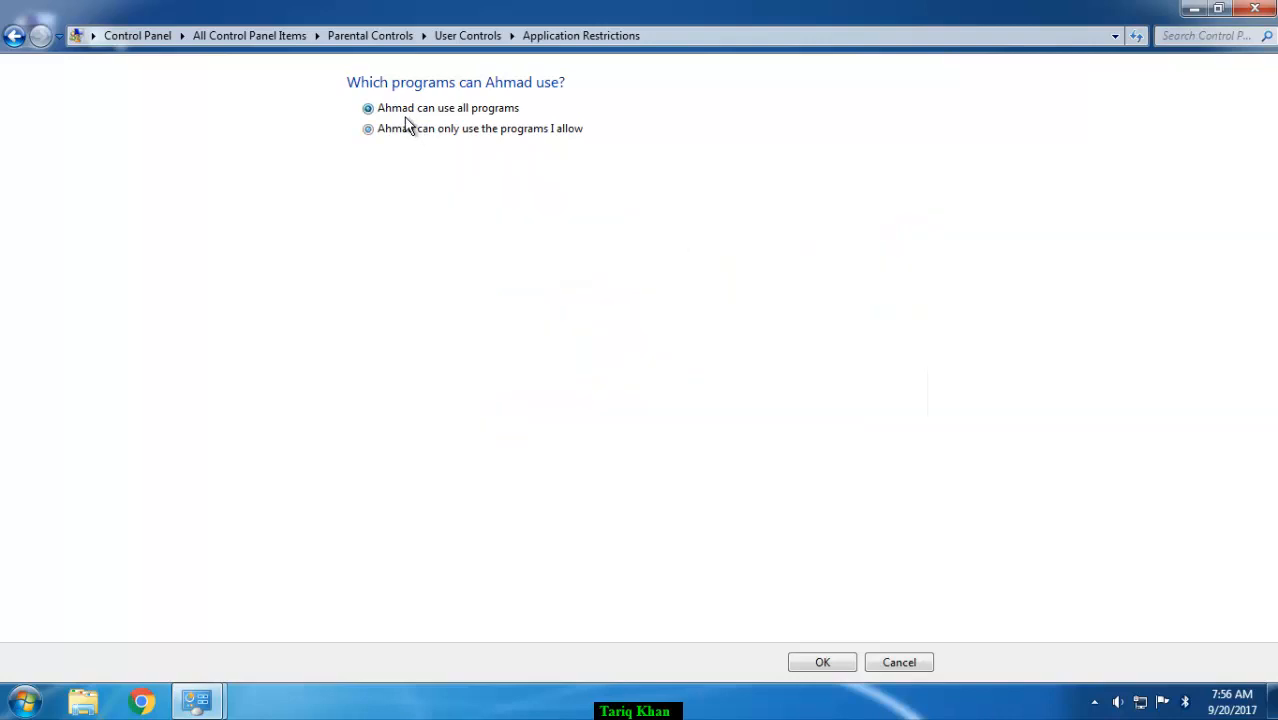
{"action": "left_click", "coordinate": [820, 662]}
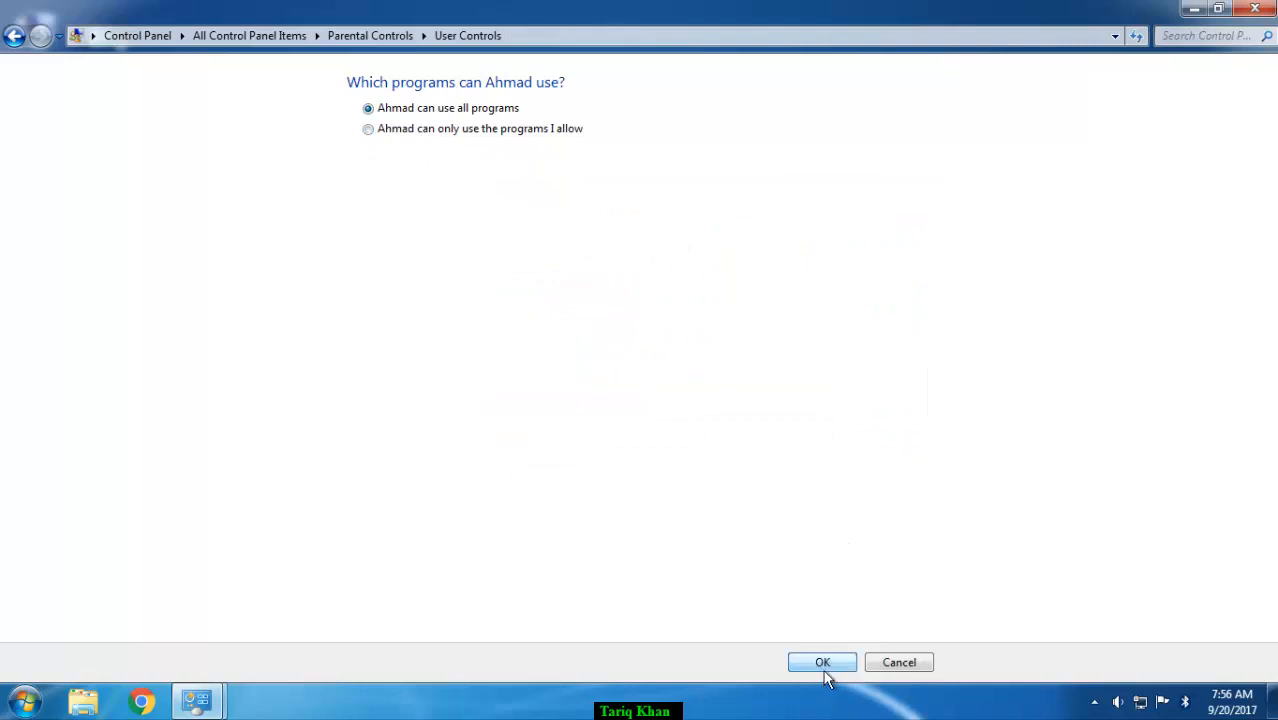